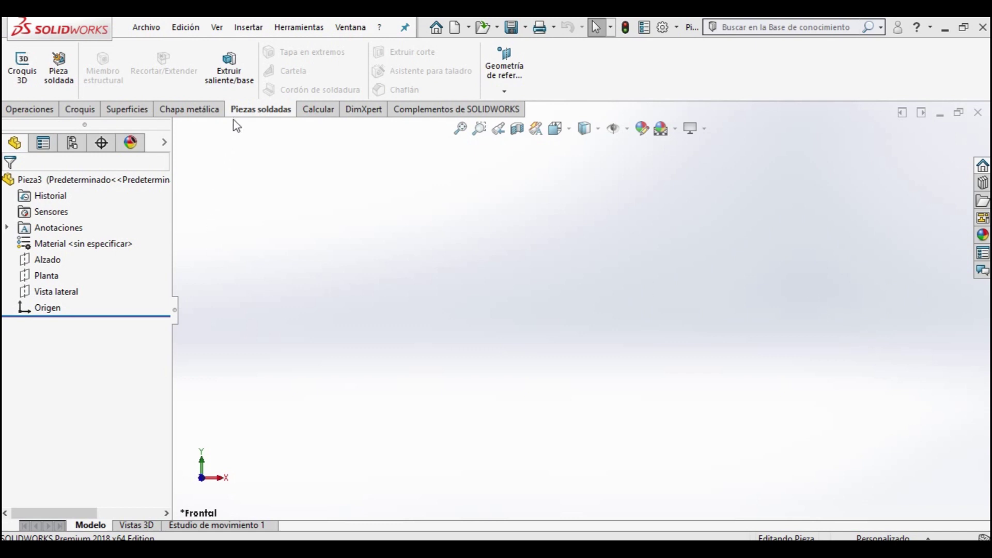
# - Start a 3D sketch and draw the origin leg, the first top edge and the far-corner leg
pyautogui.click(22, 69)
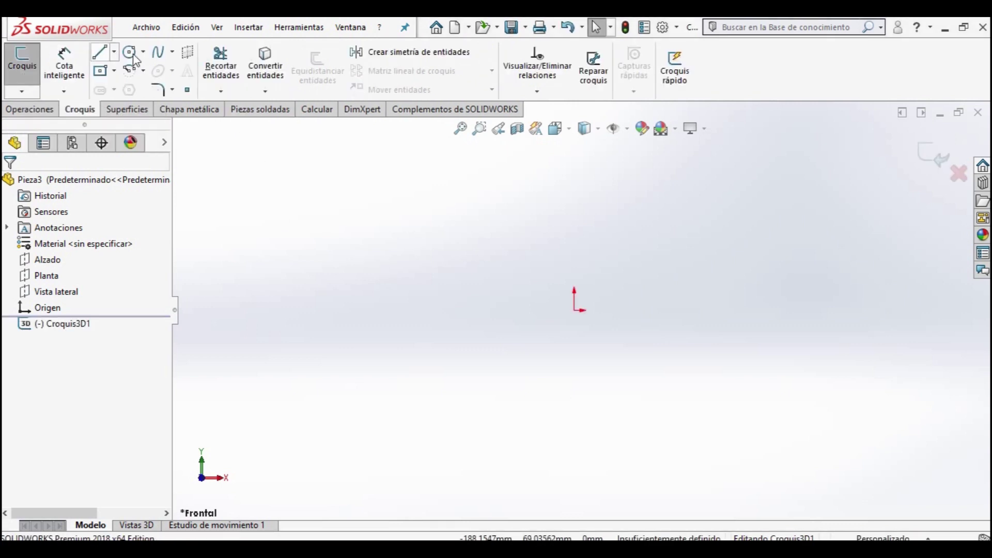
pyautogui.click(99, 52)
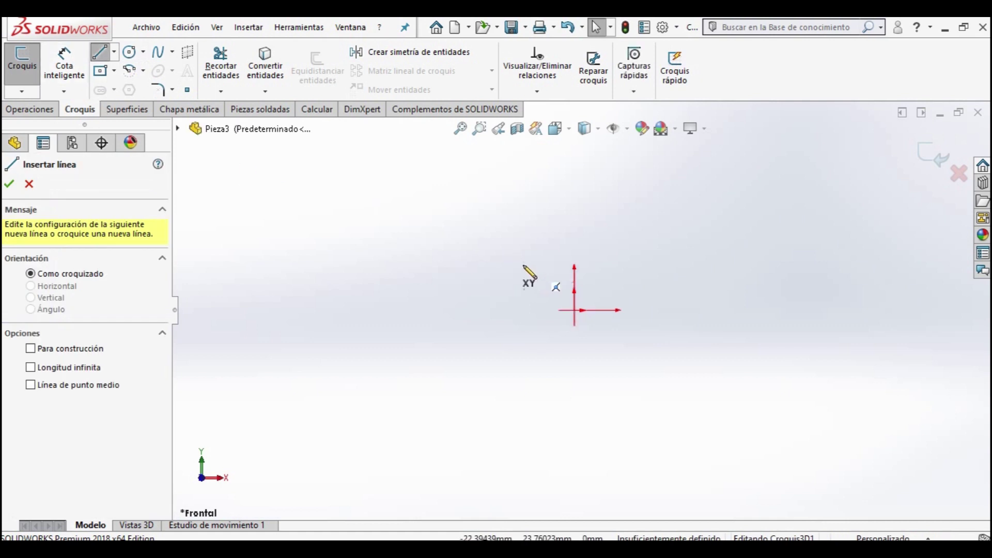
pyautogui.click(574, 310)
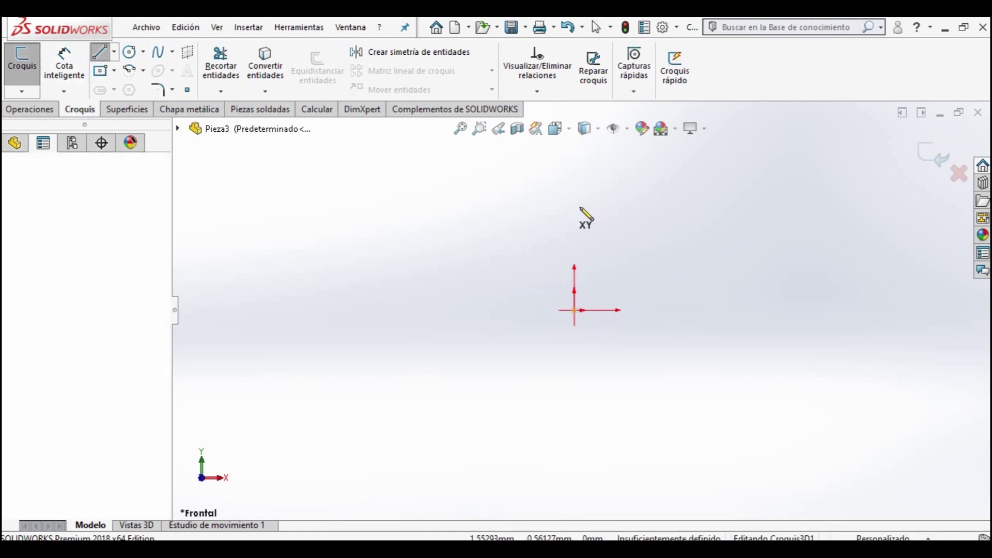
pyautogui.click(574, 188)
pyautogui.click(848, 188)
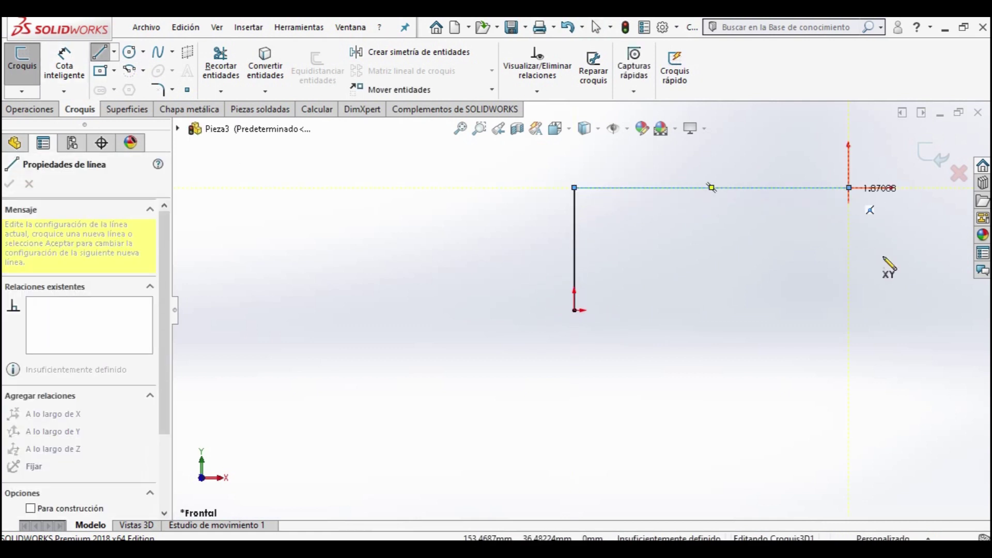
pyautogui.click(843, 306)
pyautogui.moveTo(843, 306); pyautogui.dragTo(873, 330, button='middle')
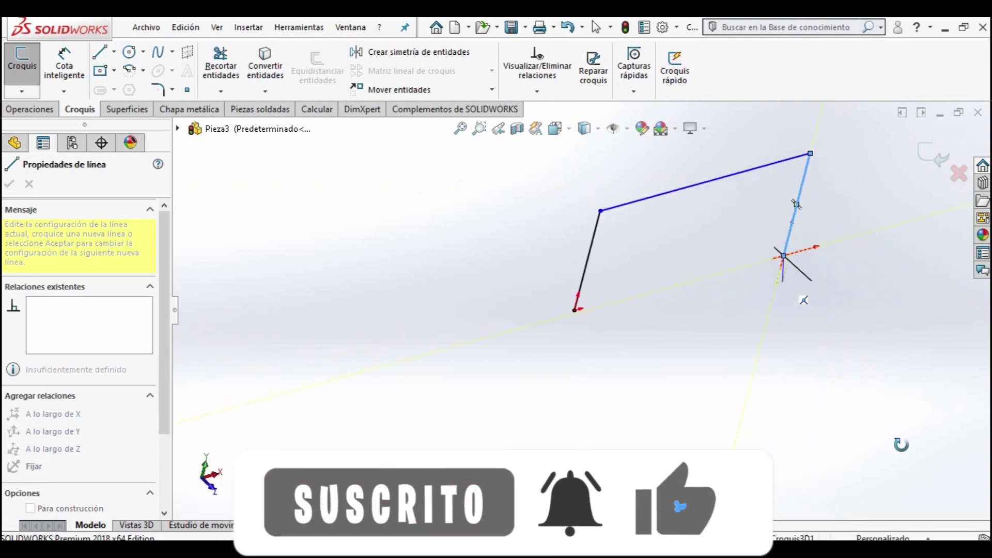
pyautogui.press('Escape')
# - Draw the remaining top edges, switching planes with Tab, to close the rectangular top
pyautogui.press('l')
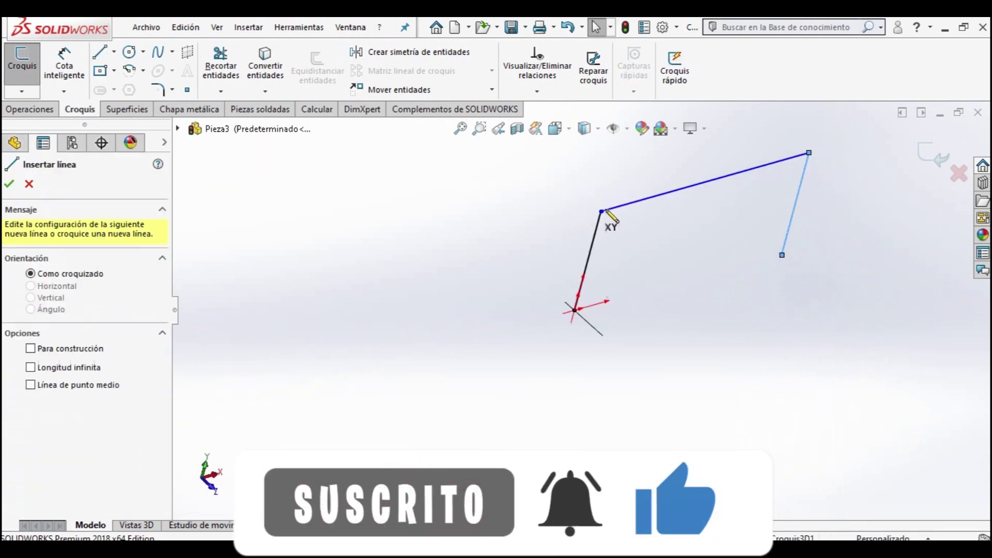
pyautogui.click(601, 212)
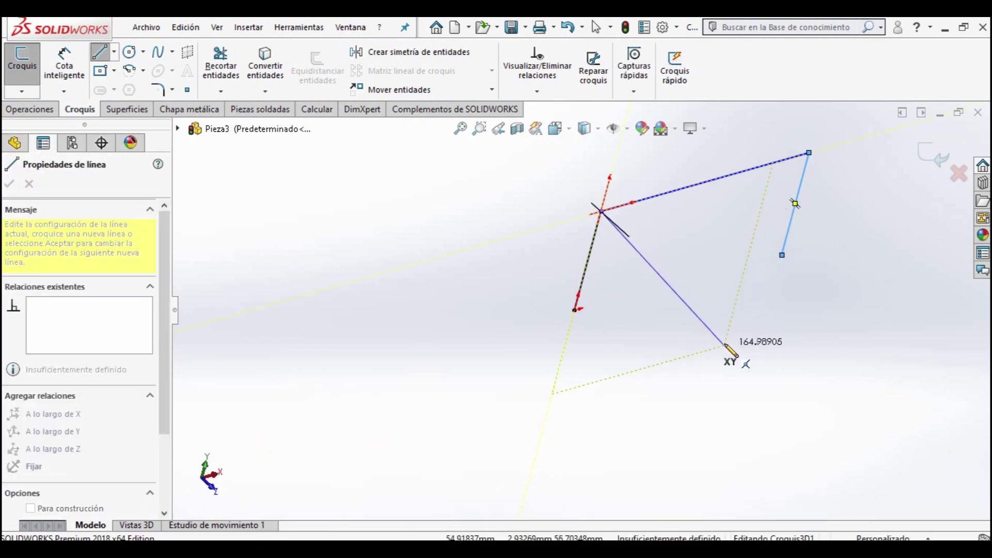
pyautogui.press('Tab')
pyautogui.click(713, 312)
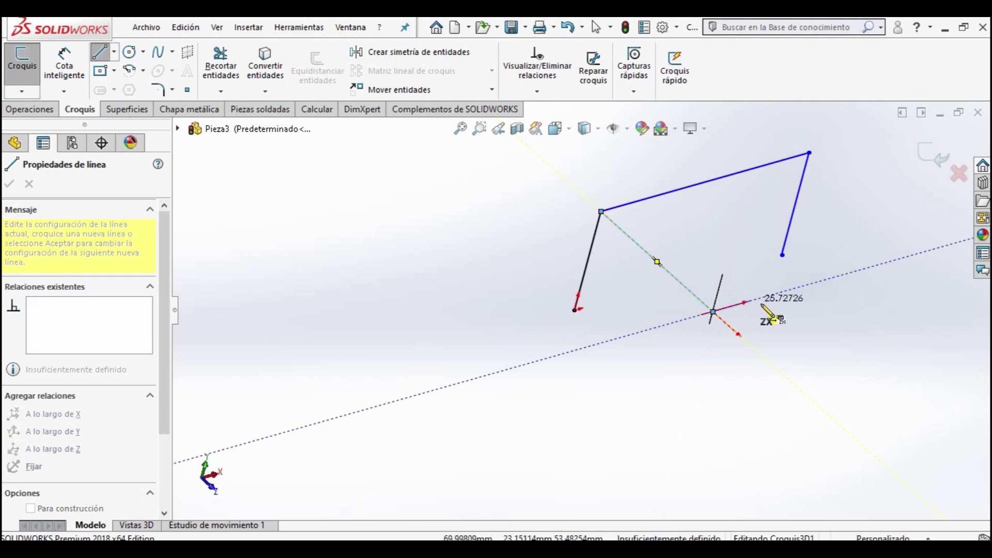
pyautogui.press('Tab')
pyautogui.press('Tab')
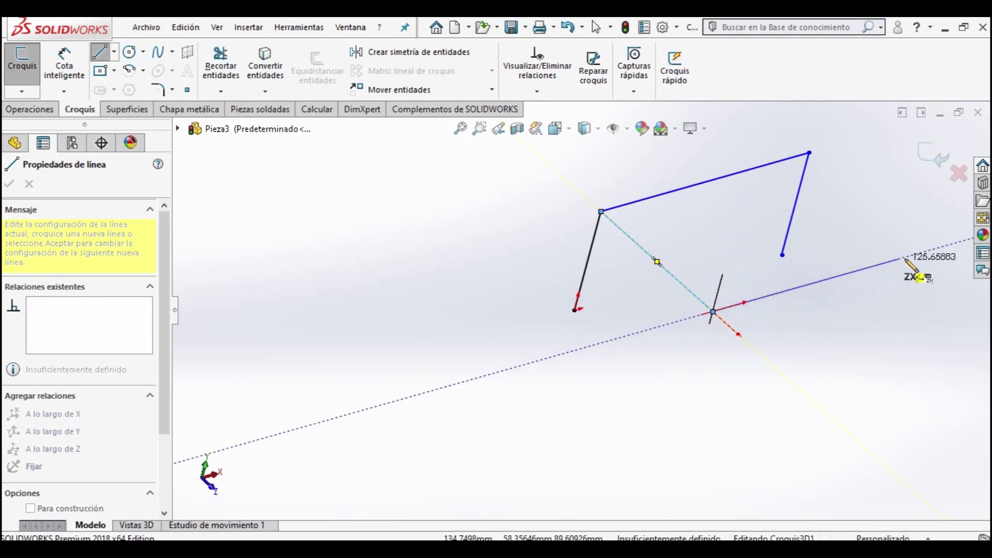
pyautogui.click(914, 257)
pyautogui.press('Tab')
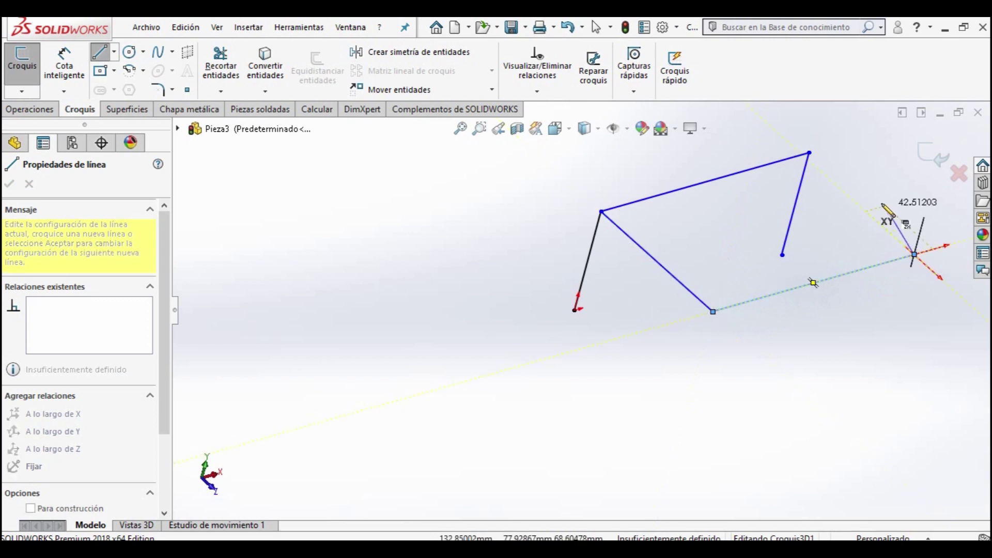
pyautogui.click(810, 153)
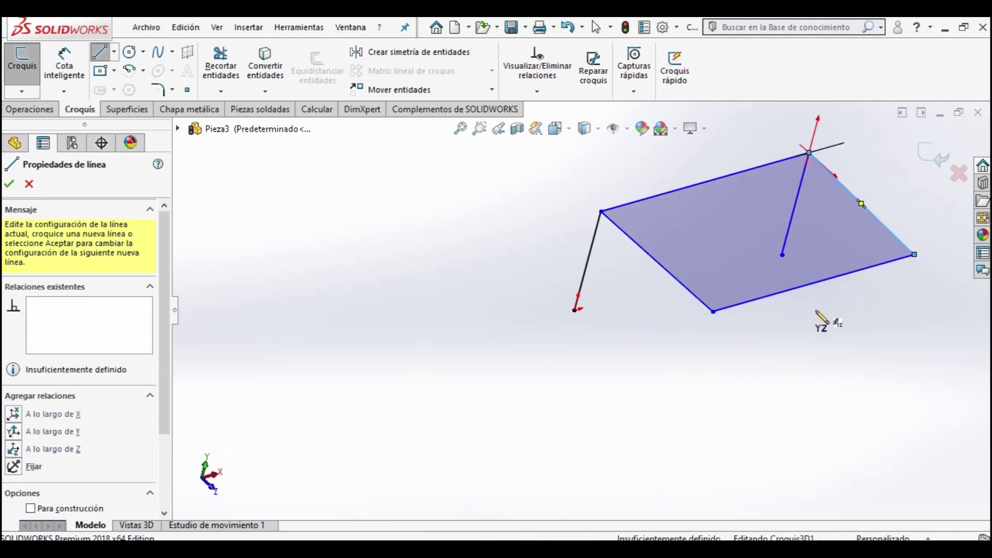
pyautogui.press('Escape')
pyautogui.moveTo(819, 322); pyautogui.dragTo(800, 268, button='middle')
pyautogui.press('Escape')
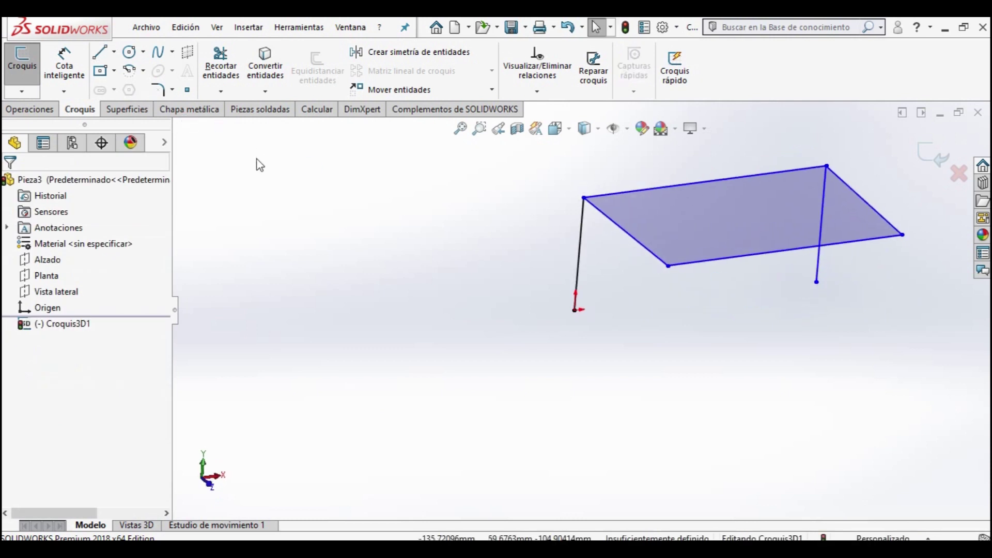
# - Draw the last two legs down from the front and right top corners
pyautogui.press('l')
pyautogui.click(668, 266)
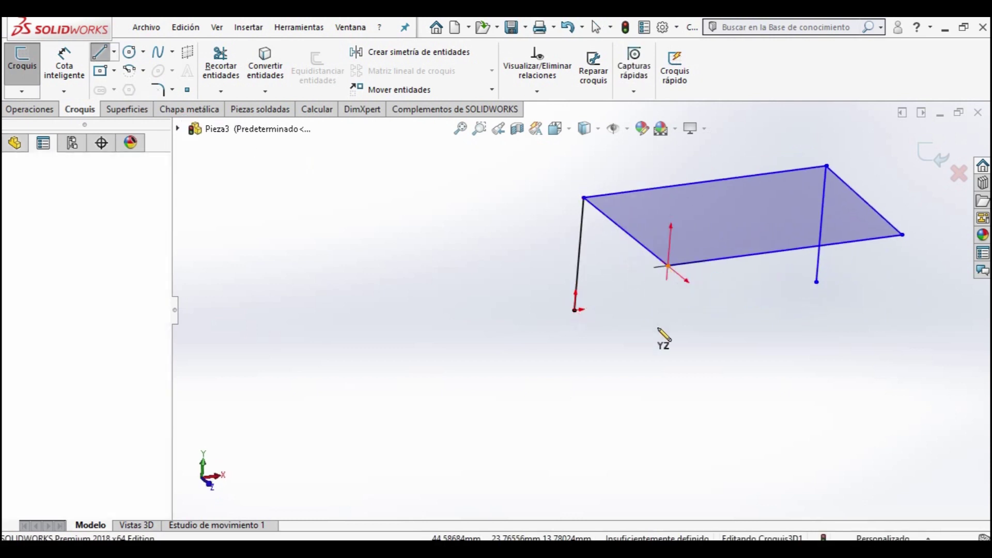
pyautogui.click(660, 367)
pyautogui.press('Escape')
pyautogui.press('l')
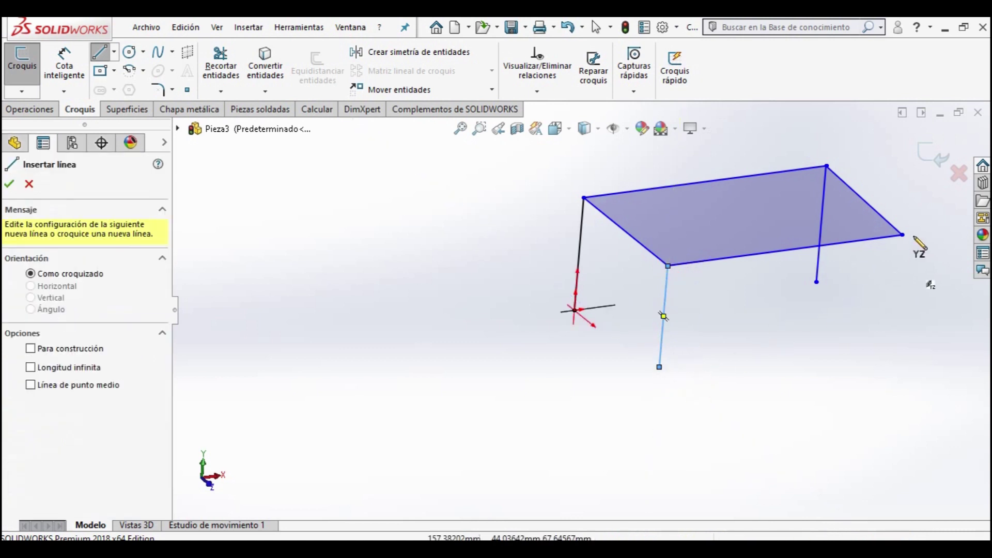
pyautogui.click(902, 235)
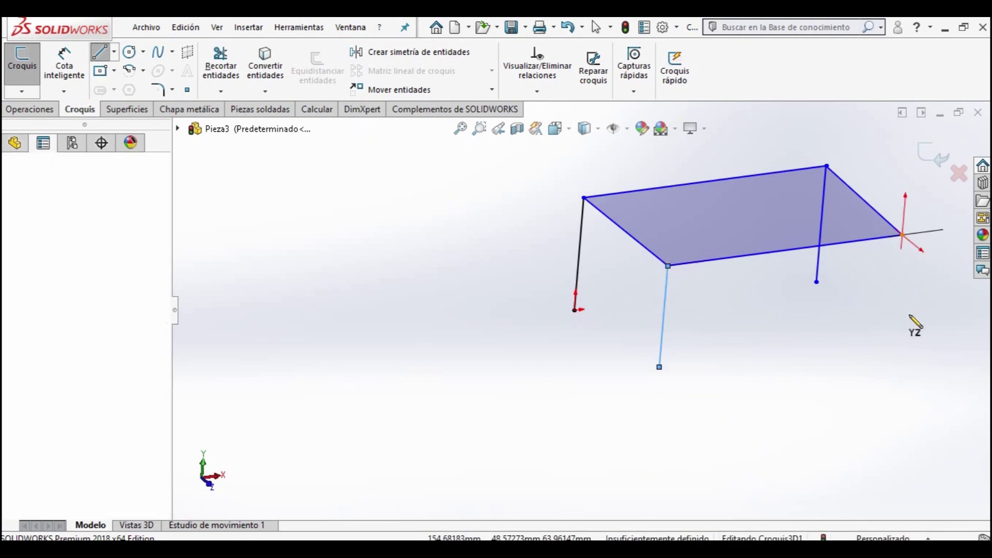
pyautogui.click(891, 379)
pyautogui.press('Escape')
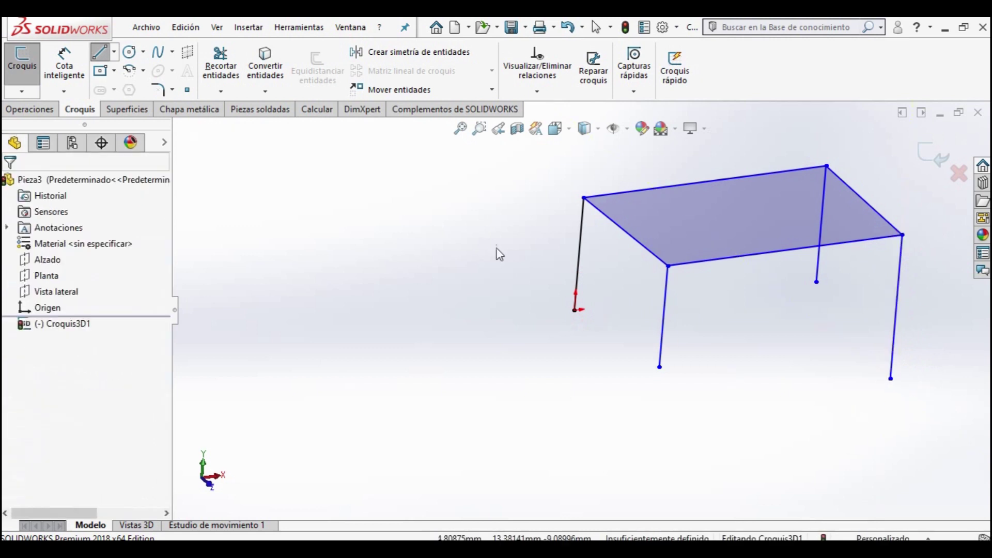
pyautogui.press('Escape')
pyautogui.click(46, 76)
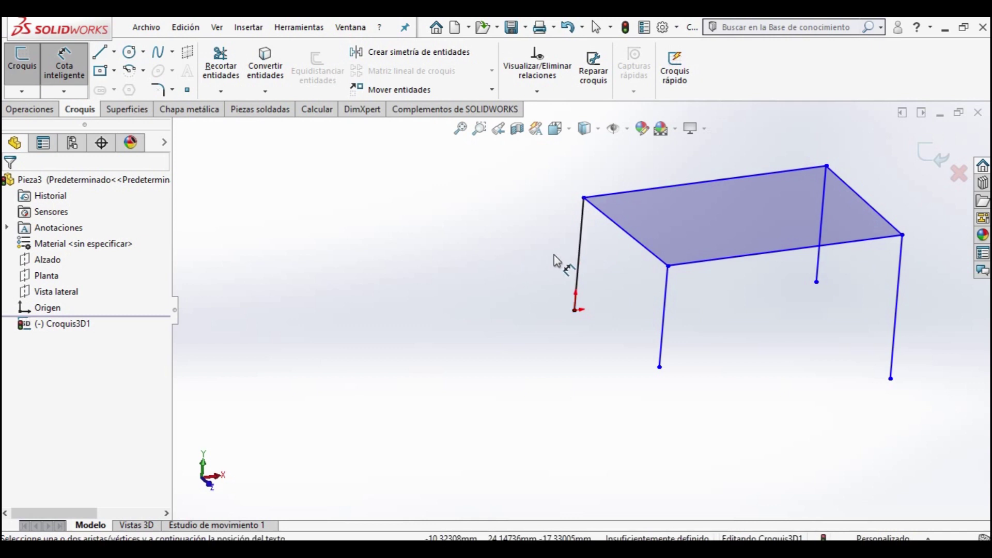
# - Dimension the origin leg to 830 mm tall and the top's side edge to 760 mm
pyautogui.click(578, 259)
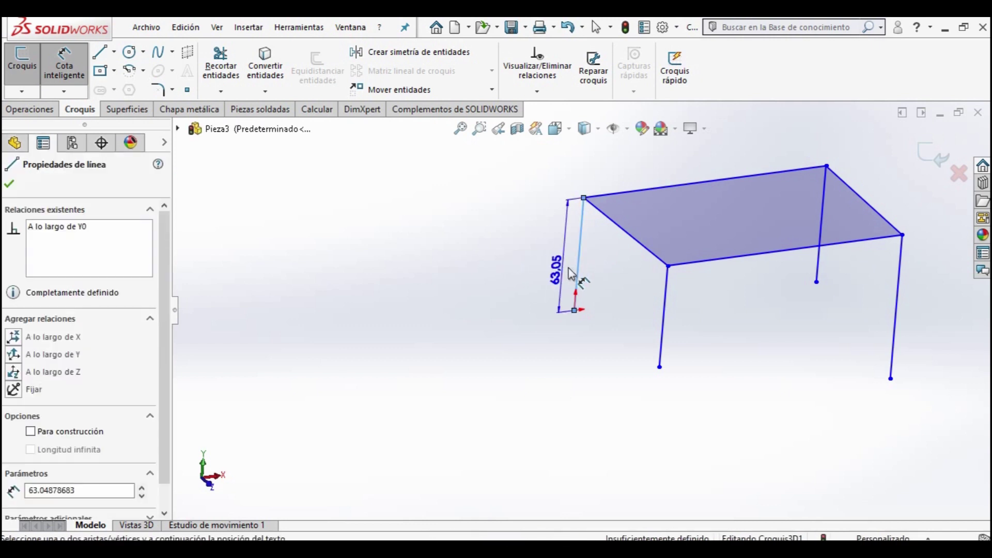
pyautogui.click(549, 289)
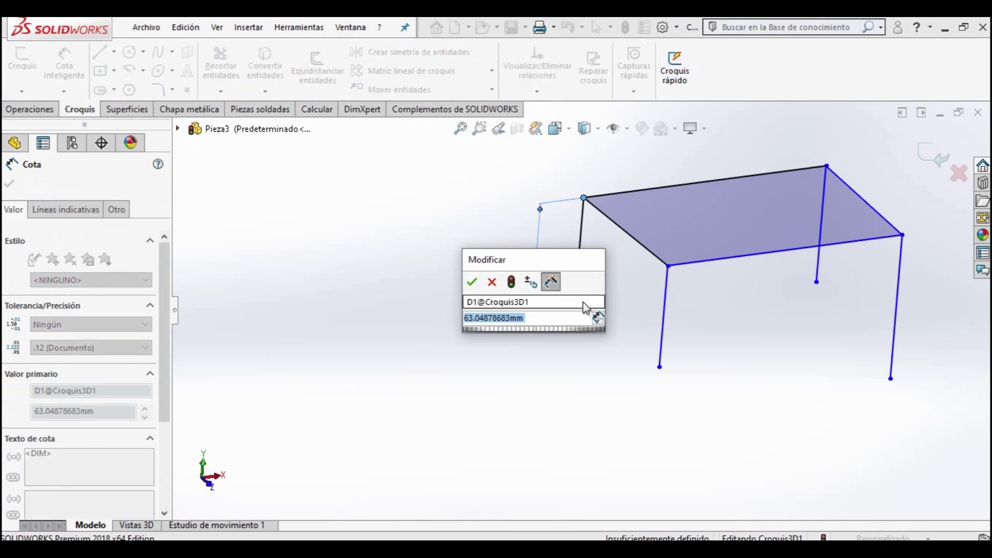
pyautogui.write('83')
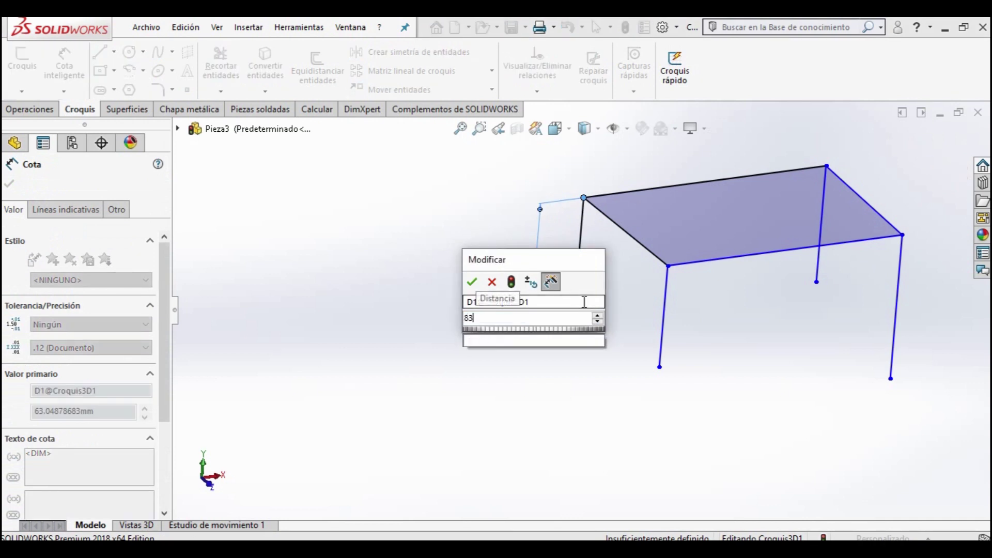
pyautogui.write('0')
pyautogui.press('Return')
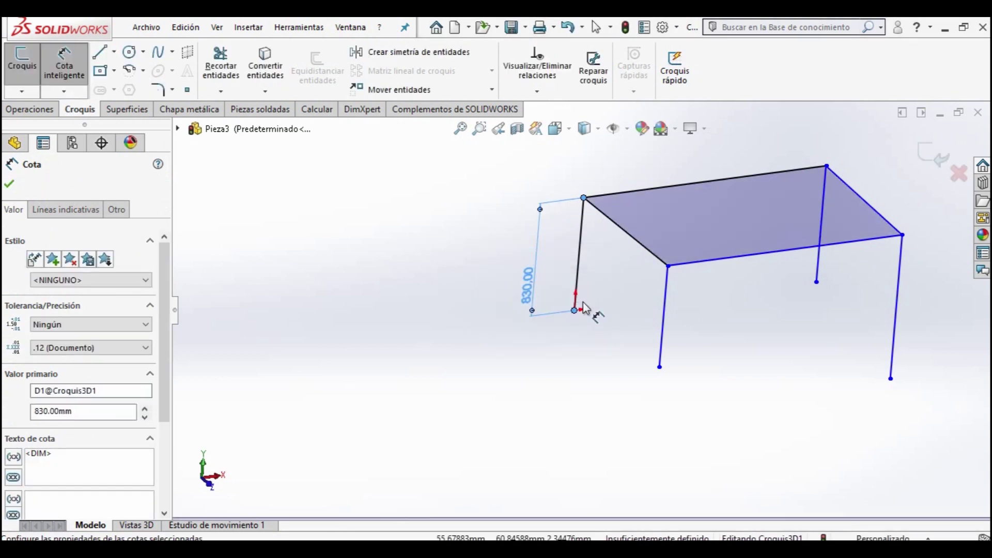
pyautogui.click(637, 242)
pyautogui.click(612, 274)
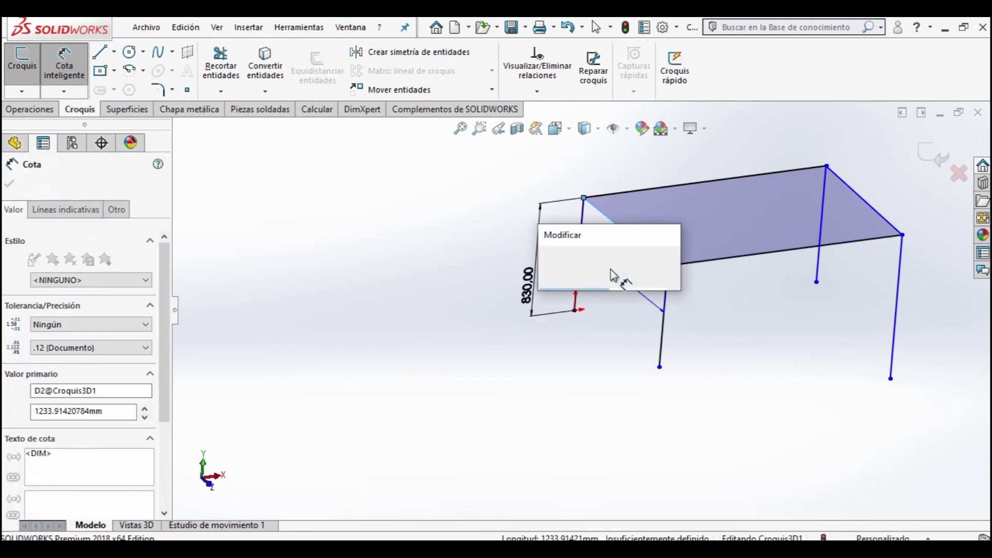
pyautogui.write('760')
pyautogui.press('Return')
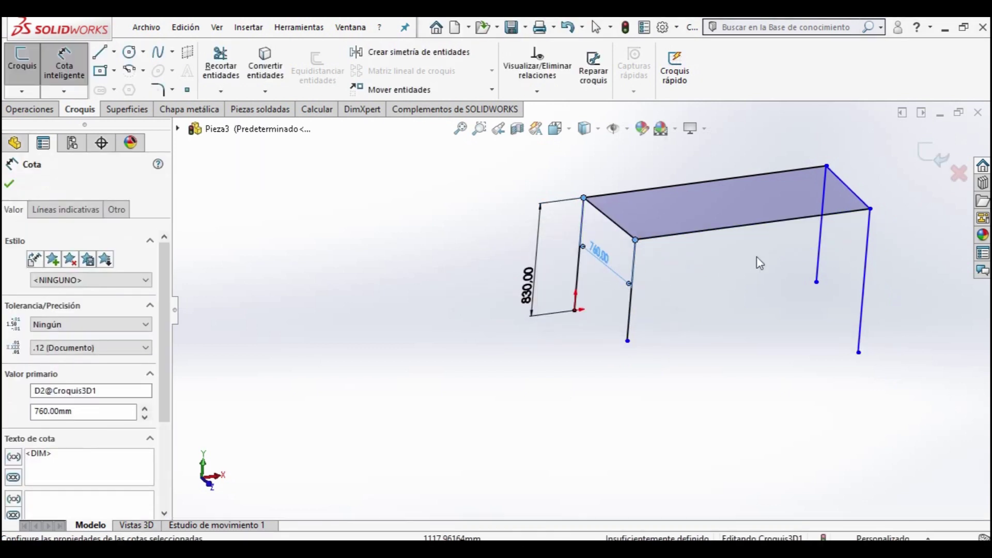
# - Dimension the top's front edge to set the top length to 1250 mm
pyautogui.click(739, 232)
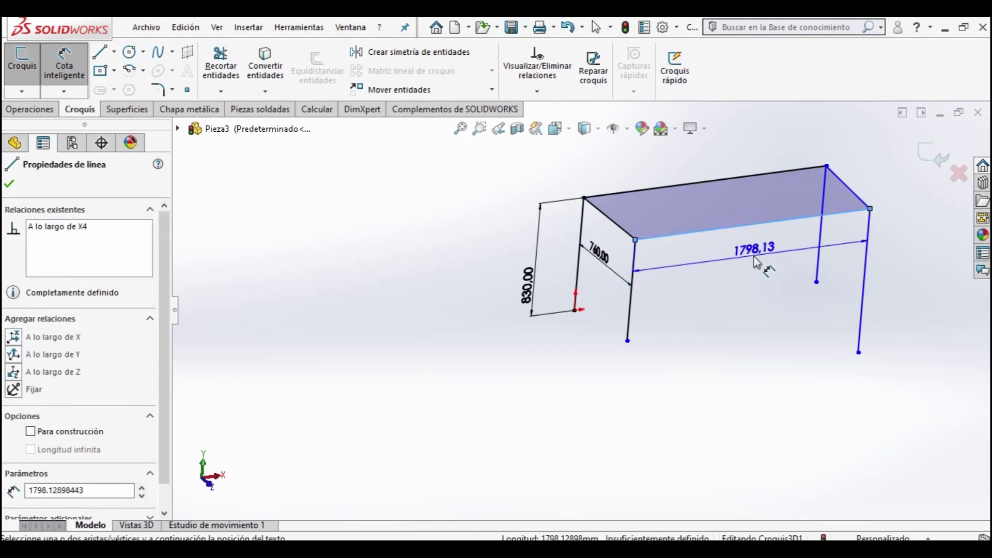
pyautogui.click(755, 261)
pyautogui.write('1800')
pyautogui.press('Return')
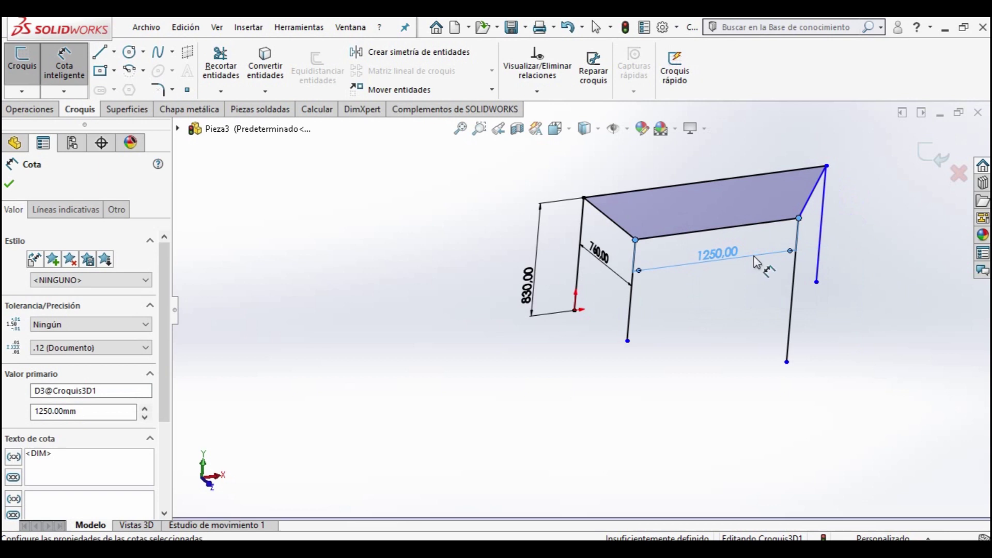
pyautogui.press('Escape')
pyautogui.scroll(1, 698, 310)
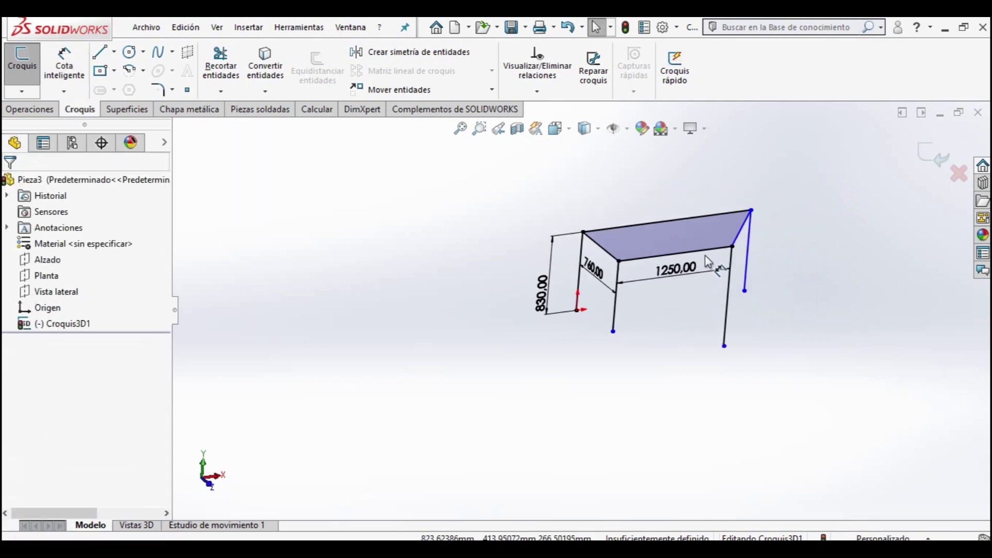
pyautogui.scroll(-3, 650, 272)
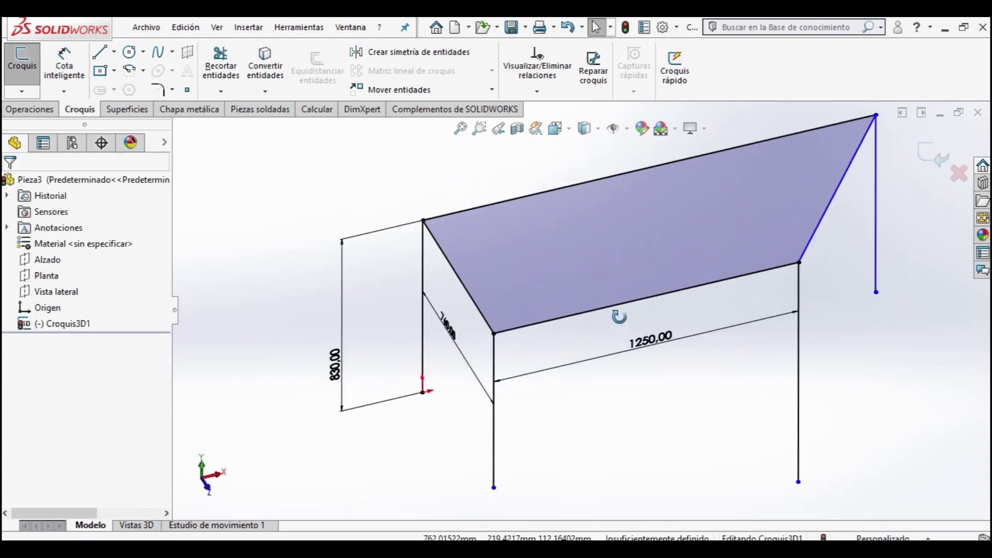
# - Select the front and back top edges to check their lengths, then clear the selection
pyautogui.click(626, 303)
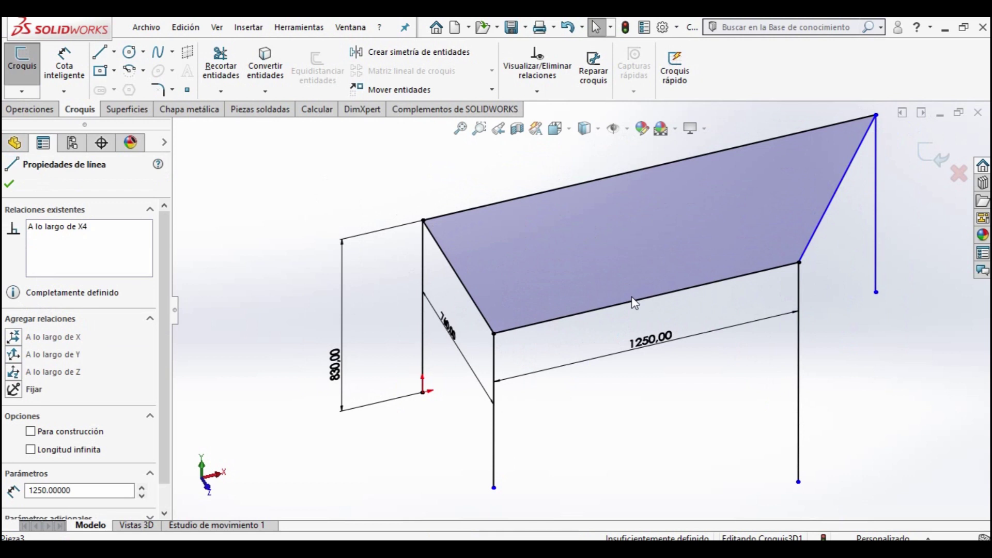
pyautogui.click(528, 201)
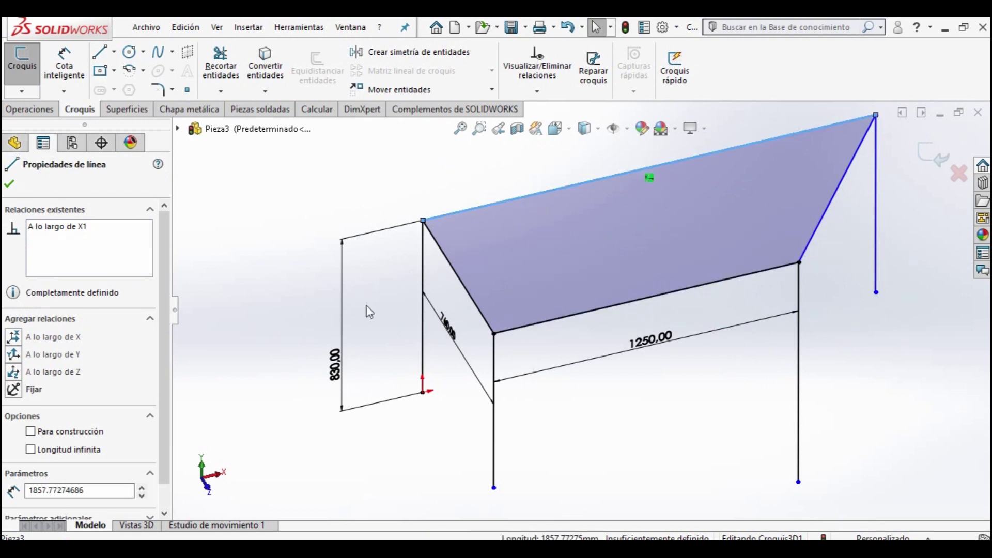
pyautogui.scroll(-1, 367, 310)
pyautogui.press('Escape')
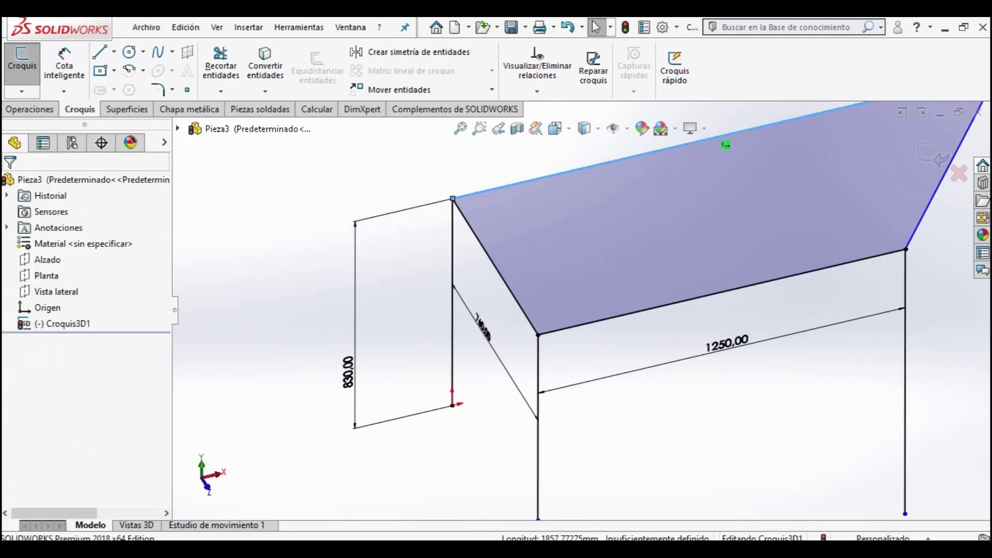
pyautogui.click(672, 171)
pyautogui.press('Escape')
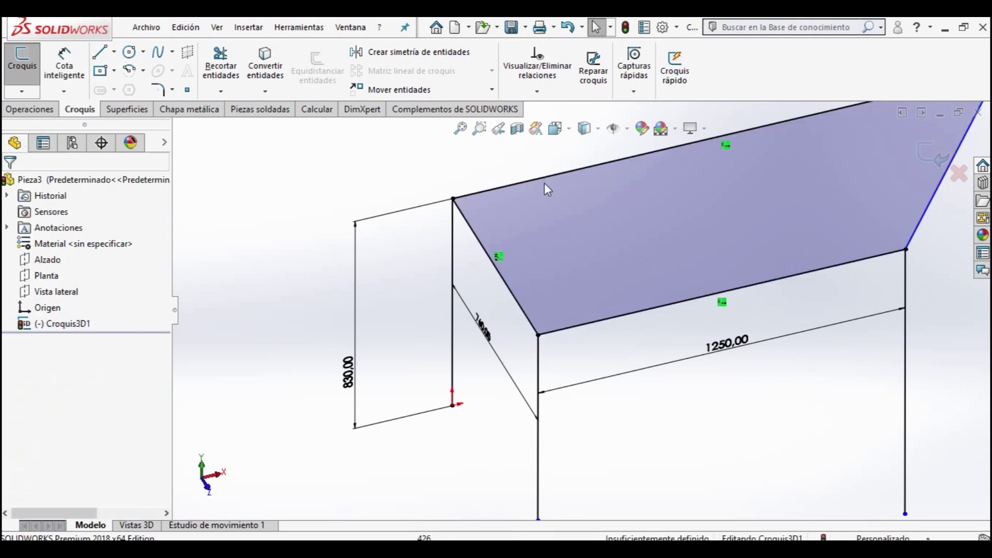
# - Add an Igual relation between the back and front long edges of the top
pyautogui.click(548, 179)
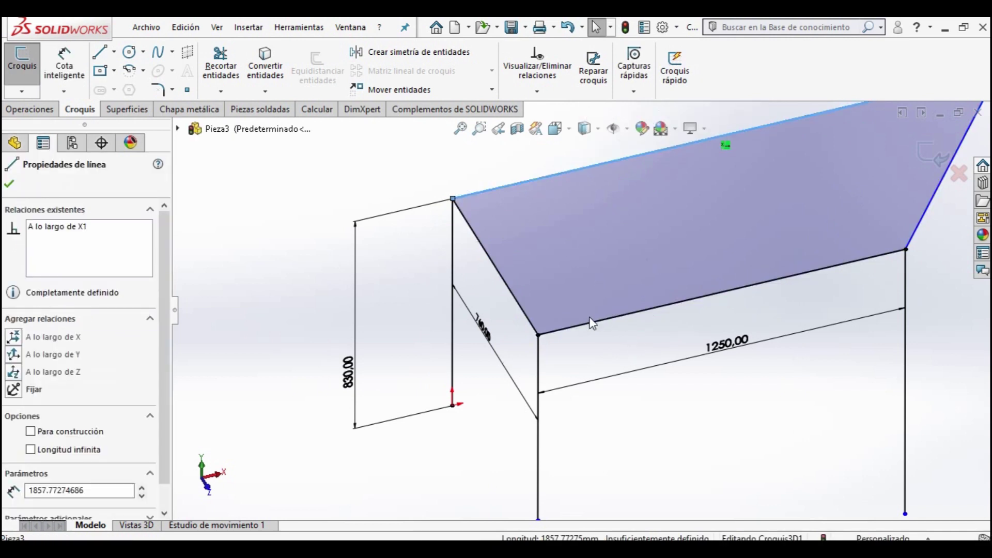
pyautogui.keyDown('ctrl'); pyautogui.click(591, 330); pyautogui.keyUp('ctrl')
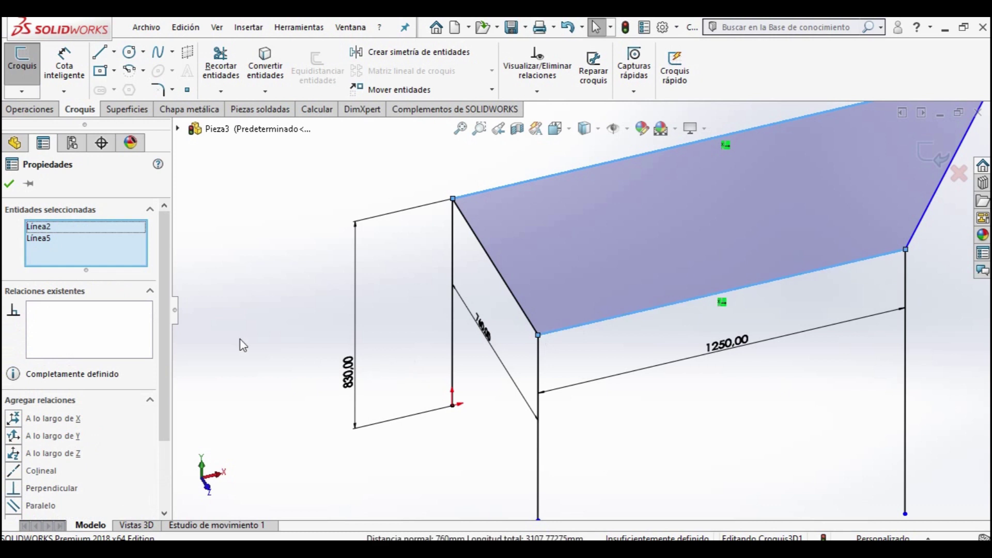
pyautogui.scroll(-2, 178, 335)
pyautogui.scroll(-1, 153, 434)
pyautogui.click(13, 430)
pyautogui.scroll(5, 706, 313)
pyautogui.scroll(-3, 672, 362)
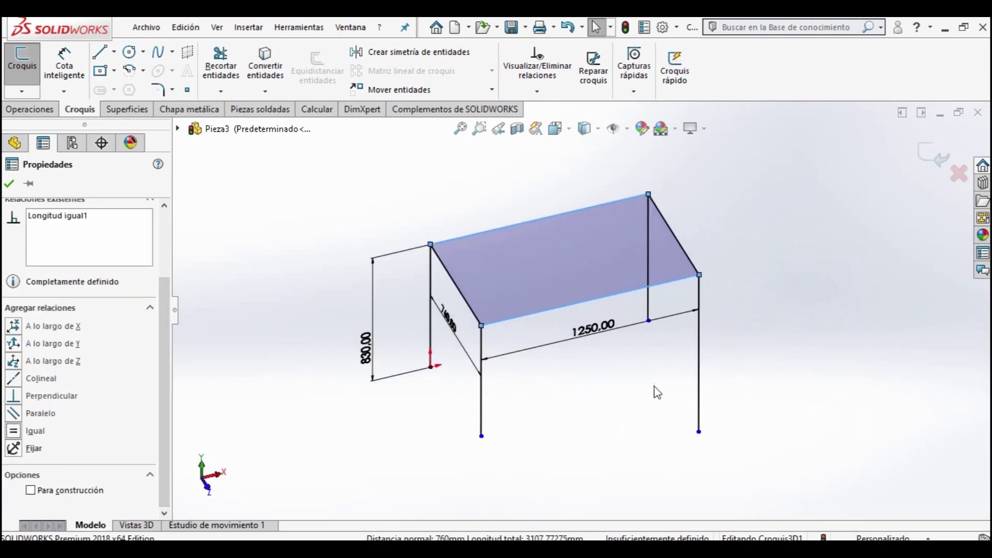
pyautogui.scroll(-2, 563, 372)
pyautogui.click(511, 348)
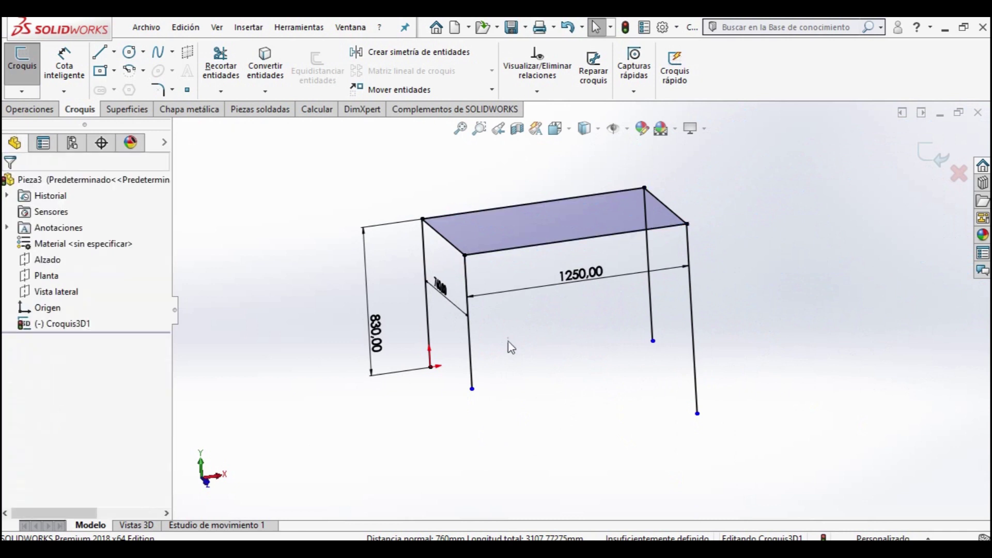
# - Make the front-left leg equal to the origin leg, and the back-right leg equal to the front-left
pyautogui.click(428, 317)
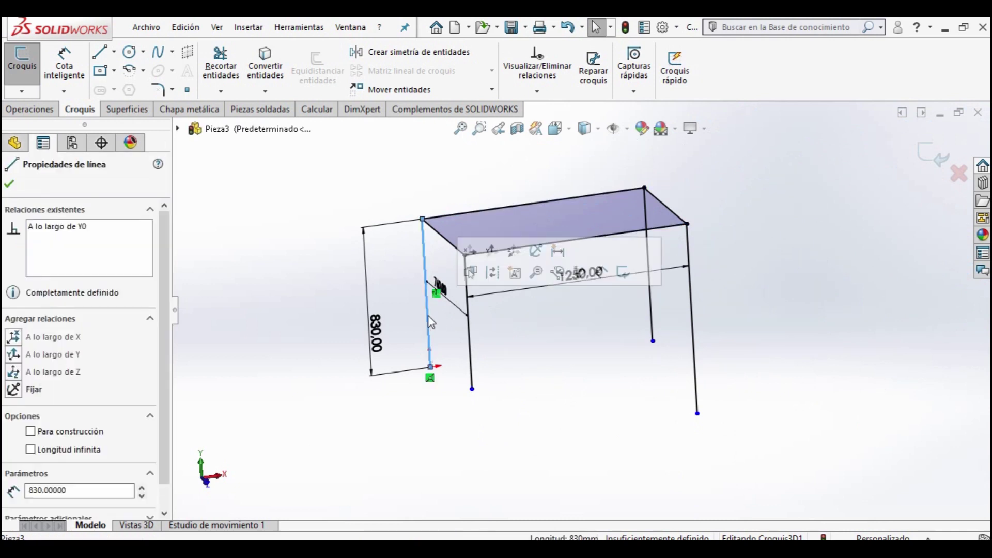
pyautogui.keyDown('ctrl'); pyautogui.click(470, 341); pyautogui.keyUp('ctrl')
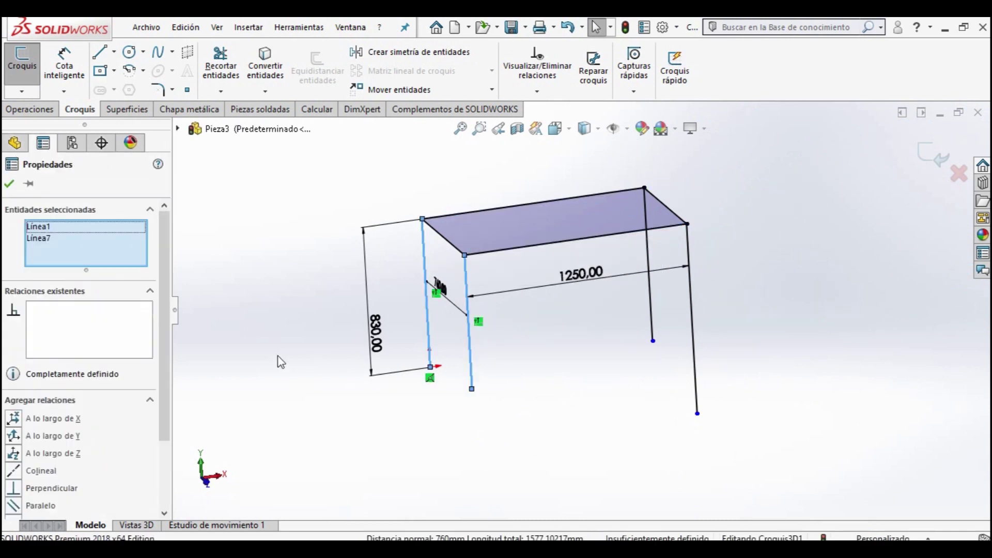
pyautogui.scroll(-3, 83, 341)
pyautogui.click(13, 431)
pyautogui.click(651, 312)
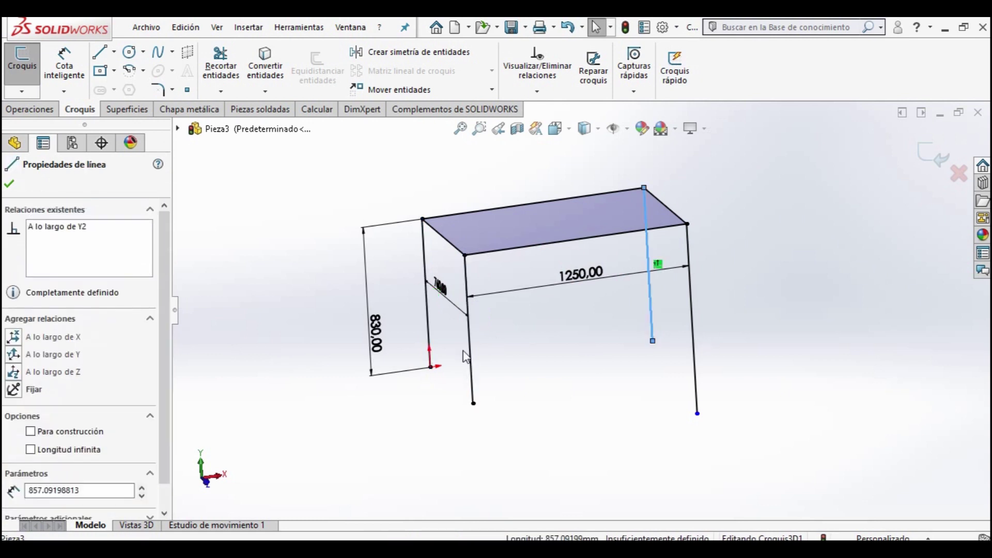
pyautogui.press('alt')
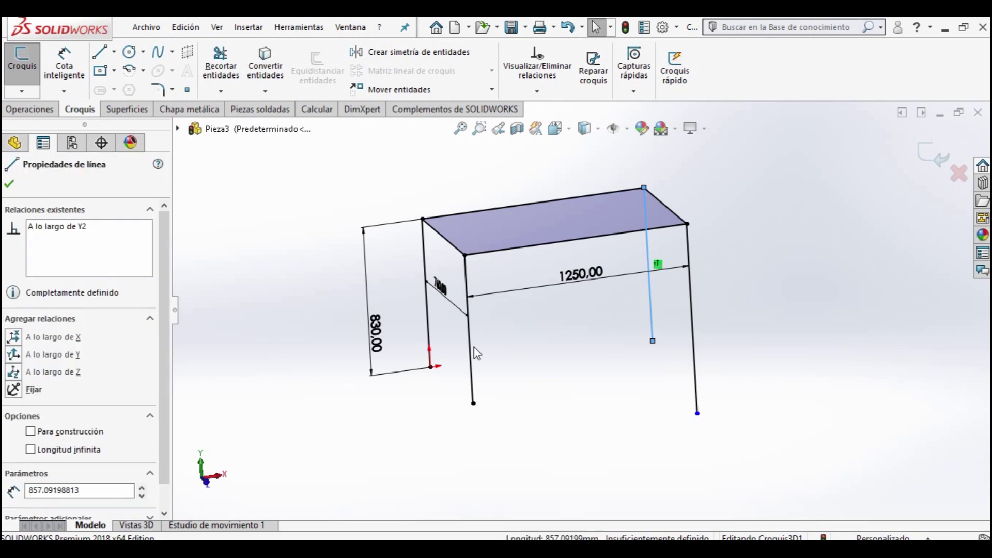
pyautogui.keyDown('ctrl'); pyautogui.click(470, 354); pyautogui.keyUp('ctrl')
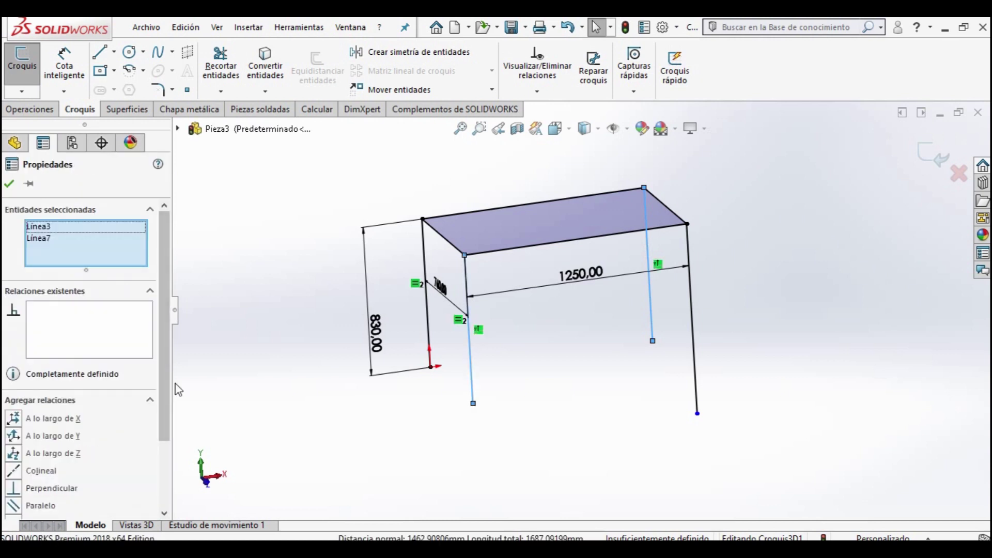
pyautogui.scroll(-1, 165, 421)
pyautogui.click(13, 433)
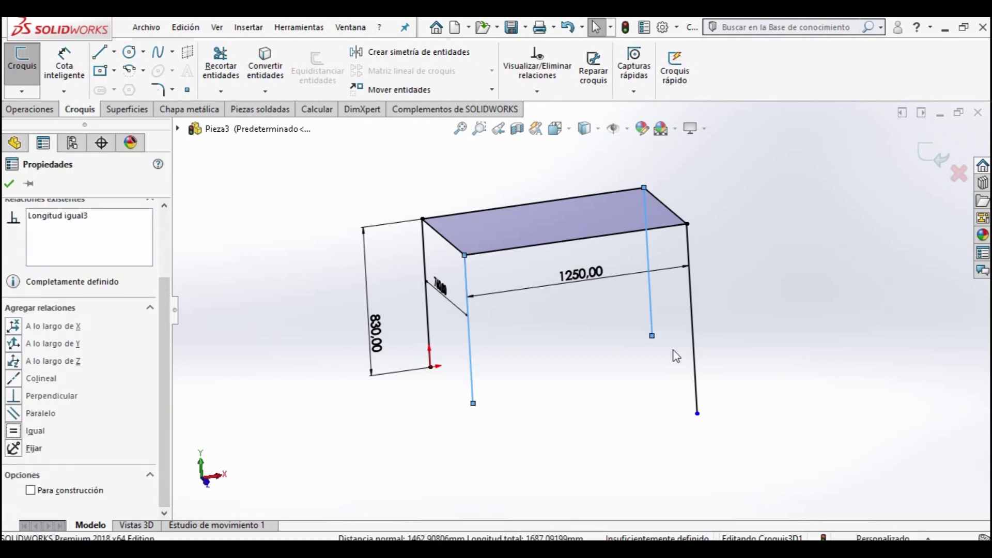
# - Make the front-right leg equal to the back-right leg, leaving the sketch fully defined
pyautogui.click(694, 331)
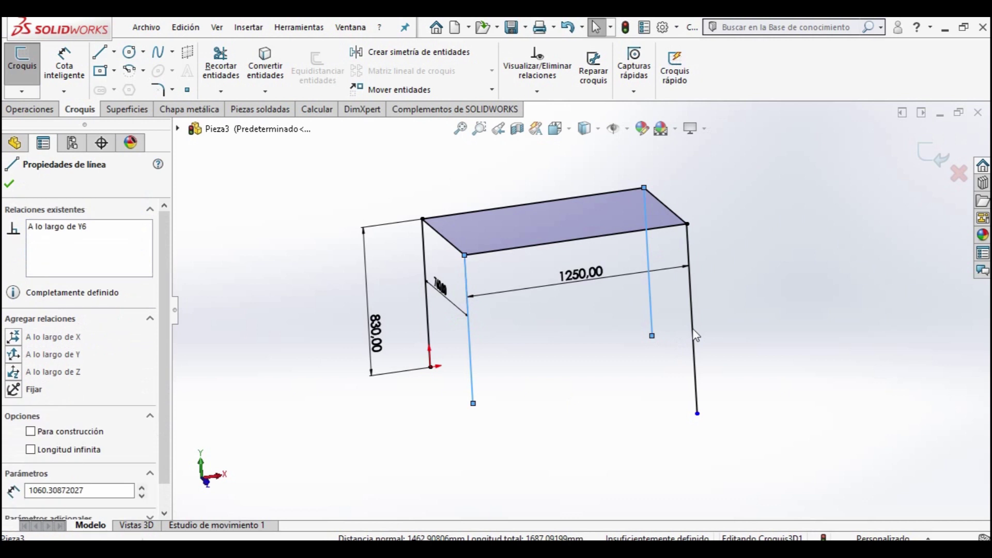
pyautogui.keyDown('ctrl'); pyautogui.click(651, 319); pyautogui.keyUp('ctrl')
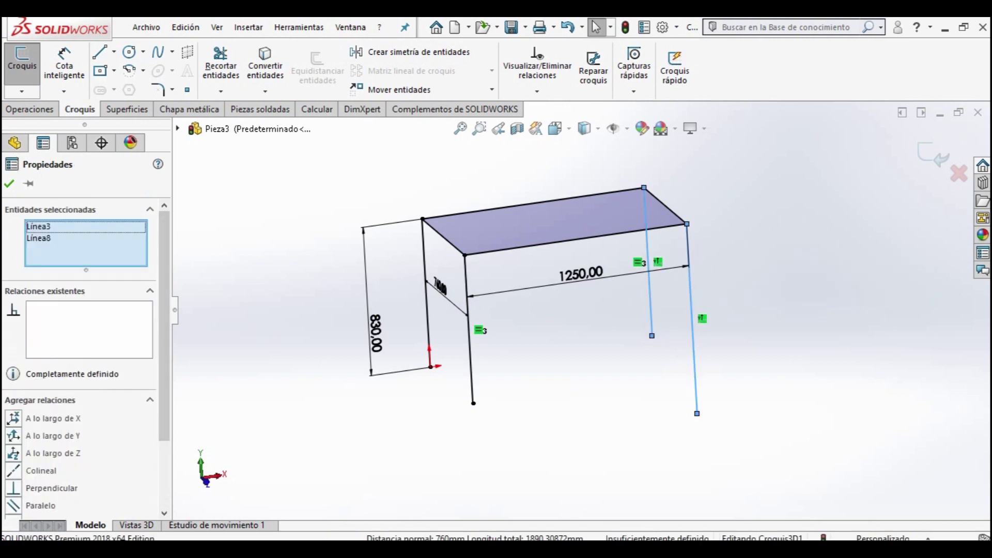
pyautogui.scroll(-3, 150, 372)
pyautogui.click(13, 430)
pyautogui.click(870, 294)
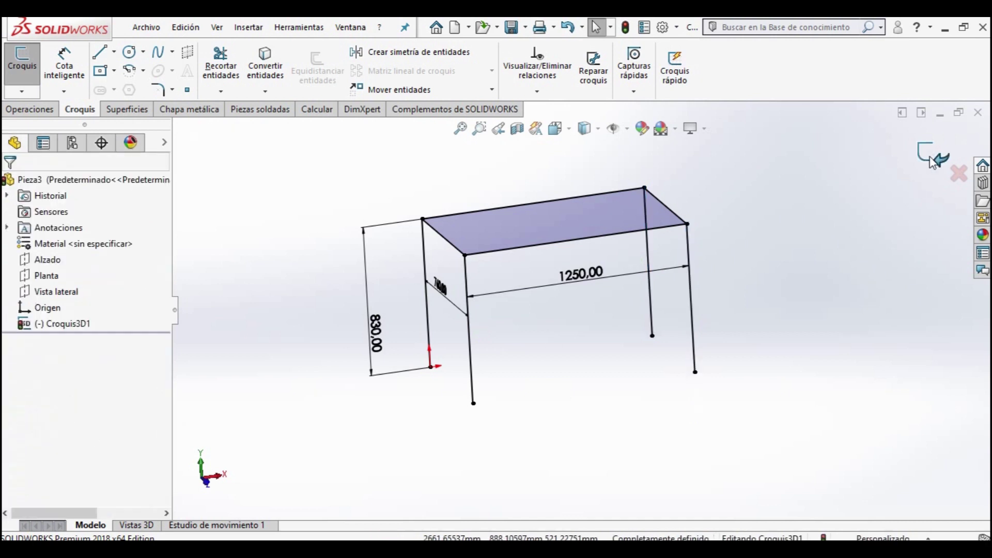
pyautogui.scroll(3, 668, 284)
pyautogui.scroll(-3, 572, 397)
pyautogui.moveTo(572, 396)
pyautogui.mouseDown(button='middle')
pyautogui.moveTo(542, 317)
pyautogui.moveTo(536, 381)
pyautogui.moveTo(587, 354)
pyautogui.mouseUp(button='middle')
pyautogui.scroll(-3, 532, 373)
pyautogui.scroll(3, 556, 398)
pyautogui.moveTo(556, 399)
pyautogui.mouseDown(button='middle')
pyautogui.moveTo(544, 417)
pyautogui.moveTo(492, 392)
pyautogui.mouseUp(button='middle')
# - Draw a short line up the origin leg, then a crossbar across to the back right leg
pyautogui.scroll(-3, 472, 410)
pyautogui.moveTo(472, 354)
pyautogui.mouseDown(button='middle')
pyautogui.moveTo(488, 316)
pyautogui.moveTo(454, 317)
pyautogui.moveTo(423, 369)
pyautogui.mouseUp(button='middle')
pyautogui.scroll(-2, 481, 361)
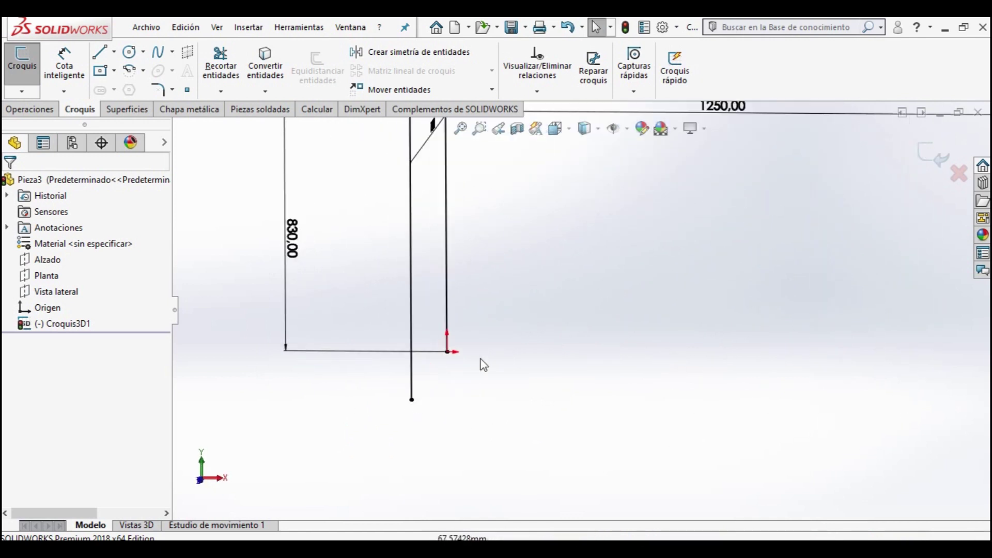
pyautogui.scroll(2, 501, 361)
pyautogui.moveTo(496, 350); pyautogui.dragTo(515, 347, button='middle')
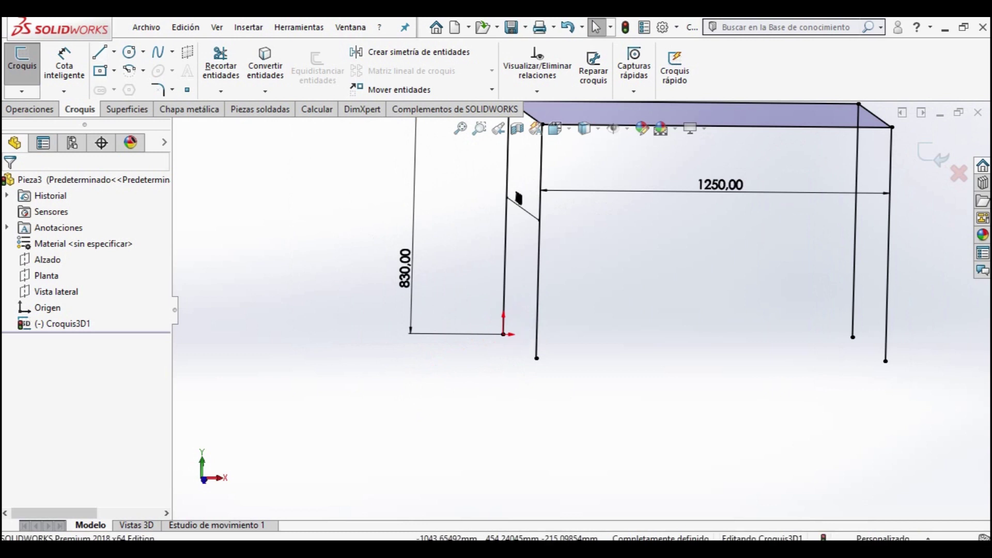
pyautogui.click(115, 57)
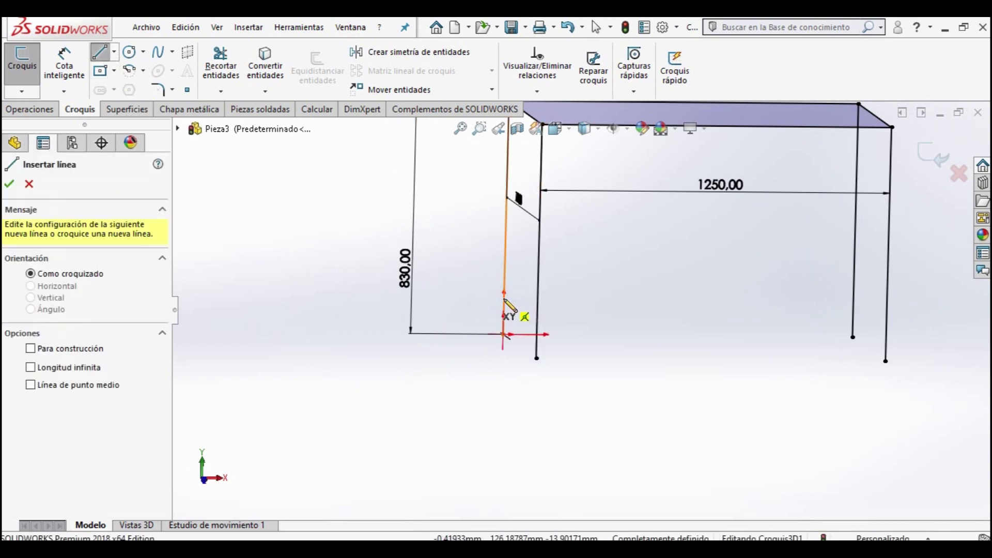
pyautogui.click(508, 218)
pyautogui.moveTo(536, 328); pyautogui.dragTo(543, 319, button='middle')
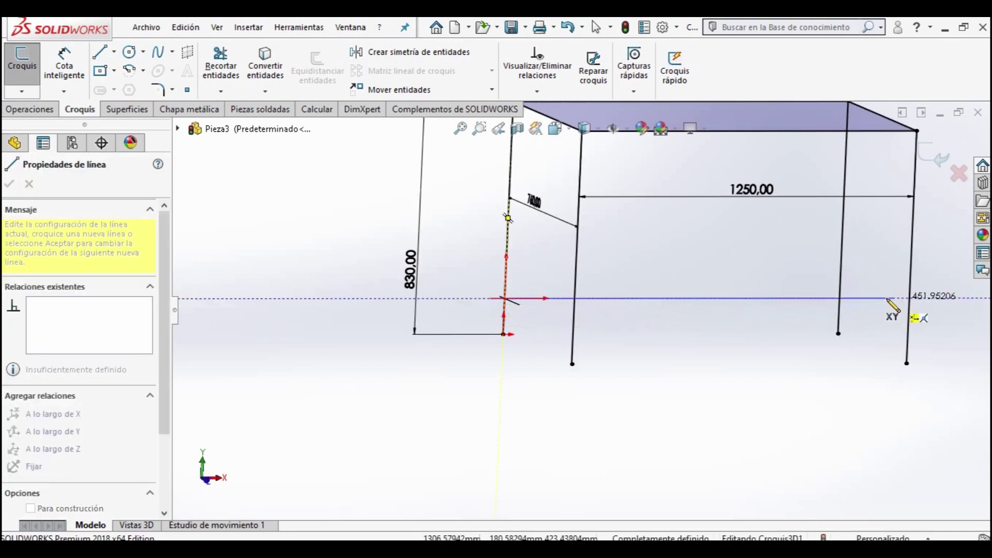
pyautogui.click(839, 299)
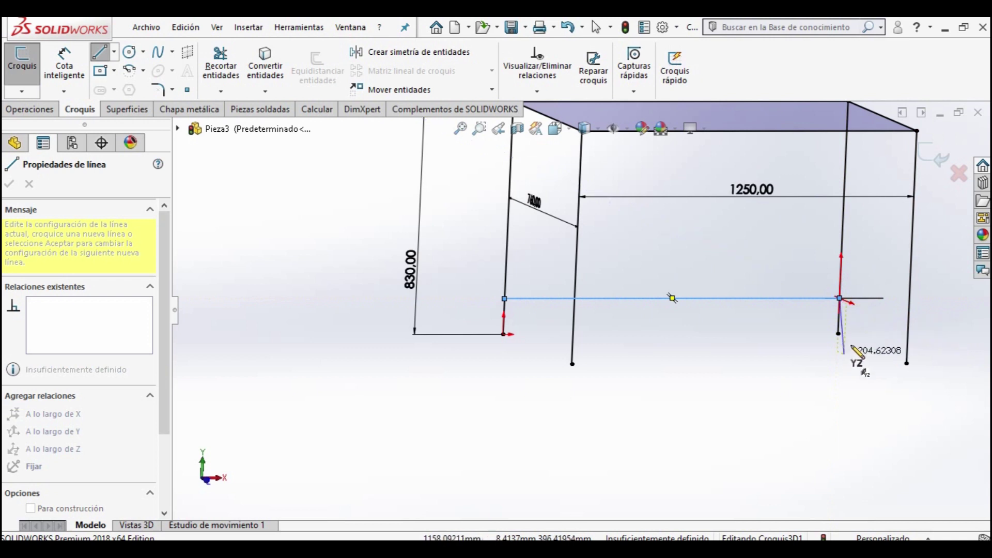
pyautogui.press('Escape')
pyautogui.click(64, 64)
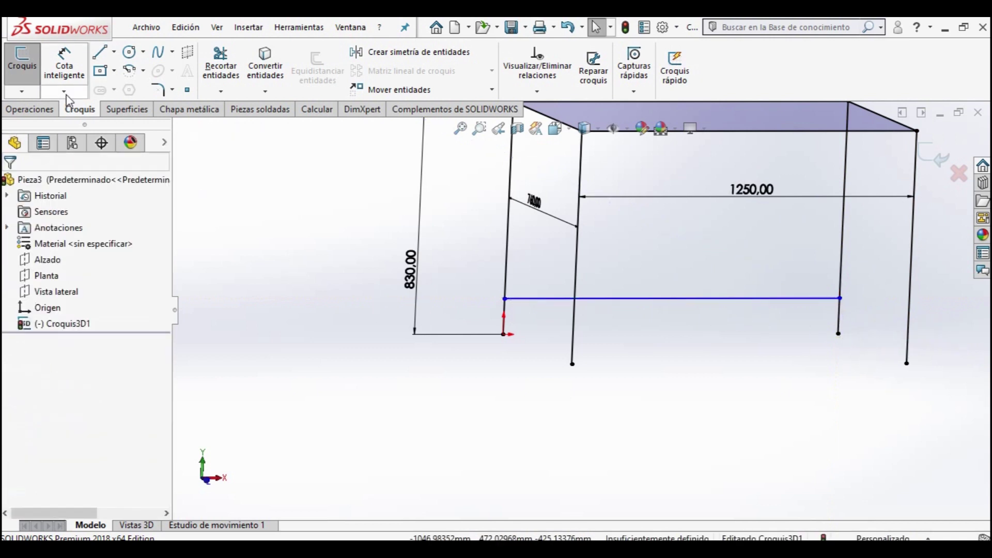
# - Dimension the crossbar's start point 150 mm above the origin
pyautogui.click(504, 334)
pyautogui.click(504, 298)
pyautogui.click(461, 313)
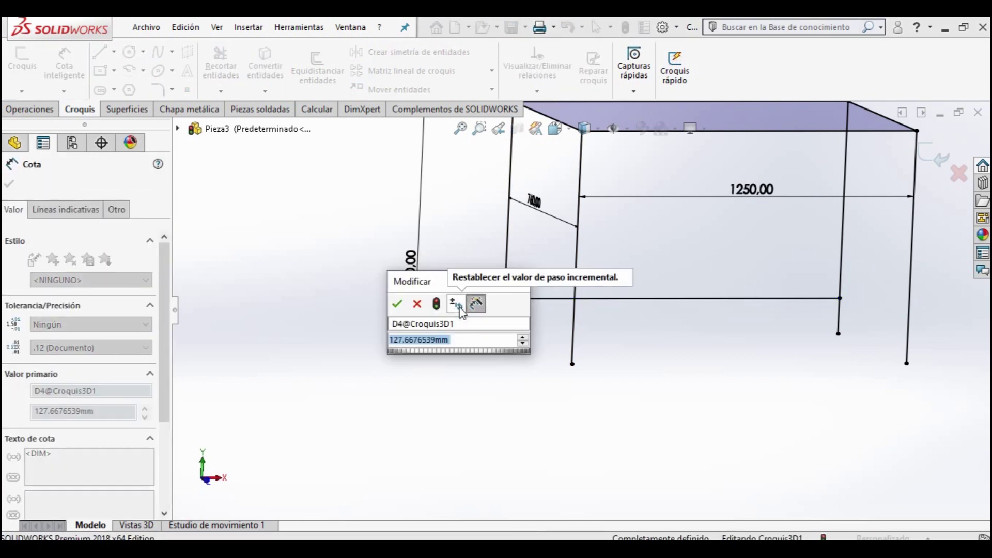
pyautogui.write('150')
pyautogui.press('Return')
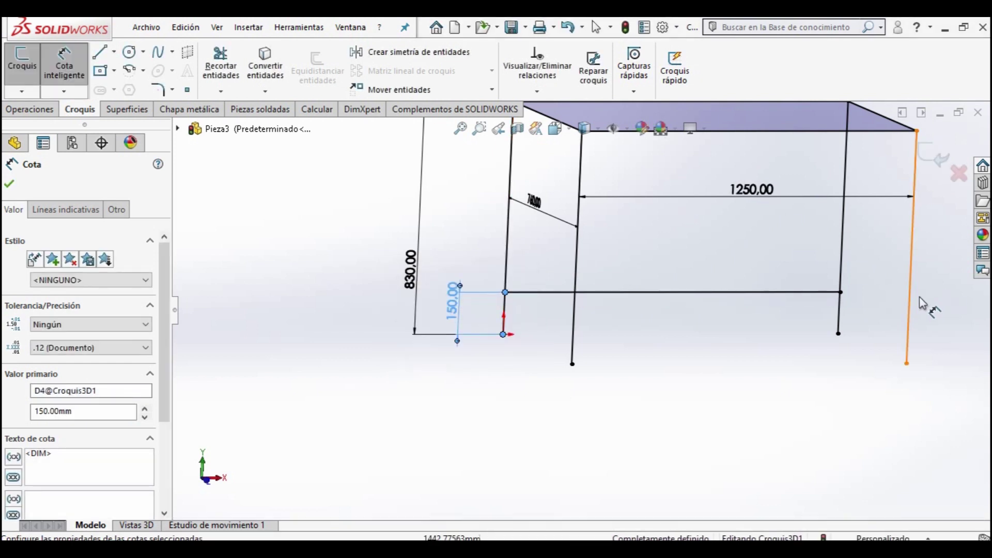
pyautogui.moveTo(356, 230)
pyautogui.mouseDown(button='middle')
pyautogui.moveTo(381, 283)
pyautogui.moveTo(397, 228)
pyautogui.mouseUp(button='middle')
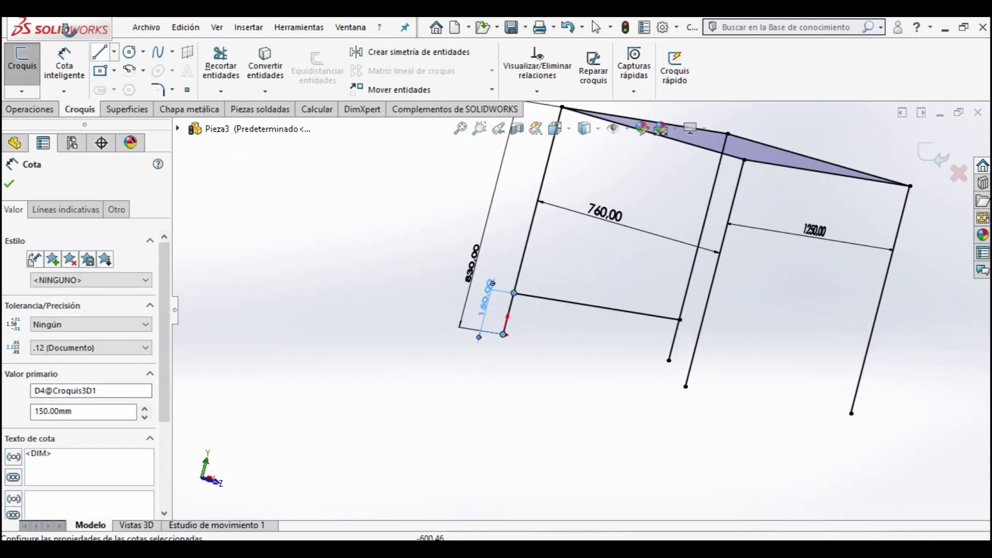
# - Close the lower rectangle with lines to the front-right leg, 1250 across, and back
pyautogui.click(100, 52)
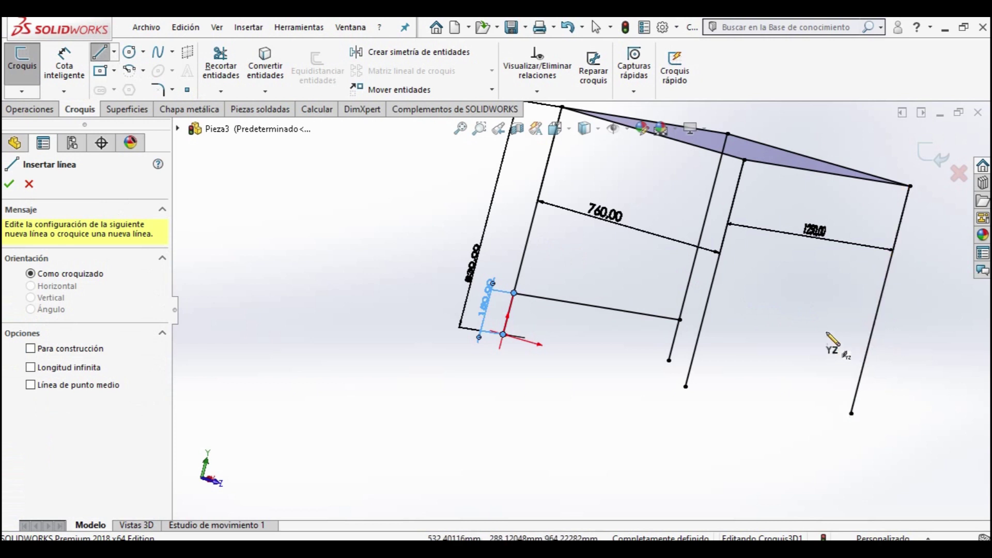
pyautogui.click(680, 320)
pyautogui.moveTo(754, 373)
pyautogui.mouseDown(button='middle')
pyautogui.moveTo(713, 361)
pyautogui.moveTo(671, 378)
pyautogui.mouseUp(button='middle')
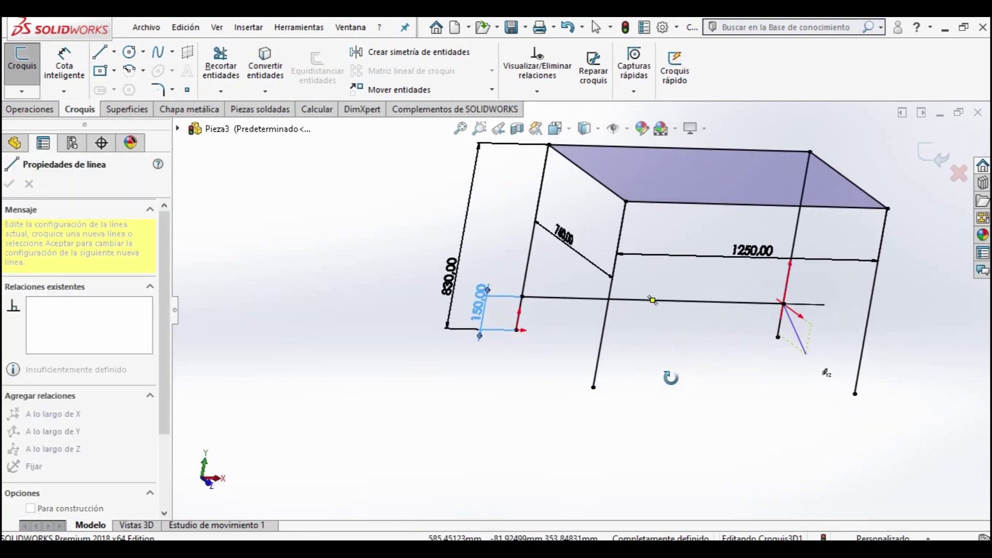
pyautogui.click(860, 362)
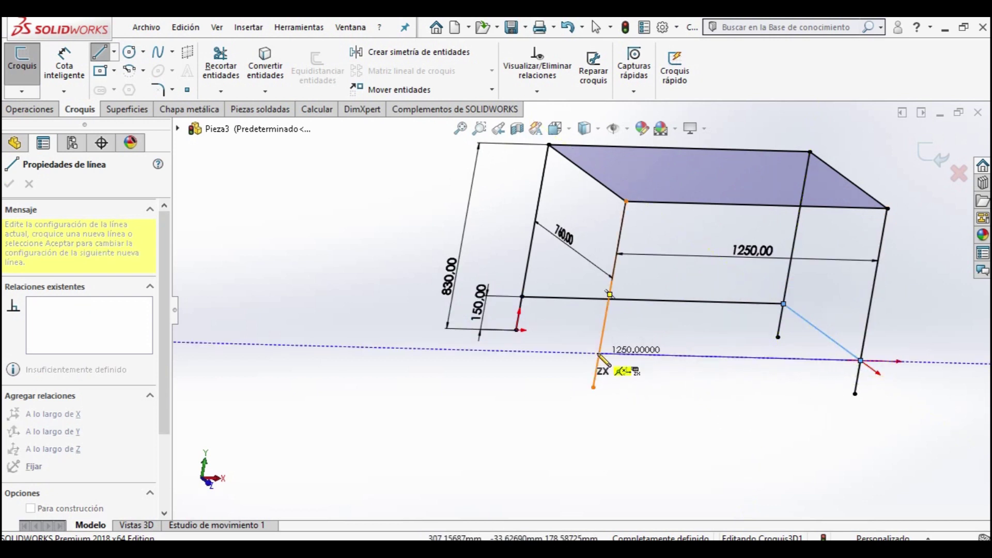
pyautogui.click(600, 354)
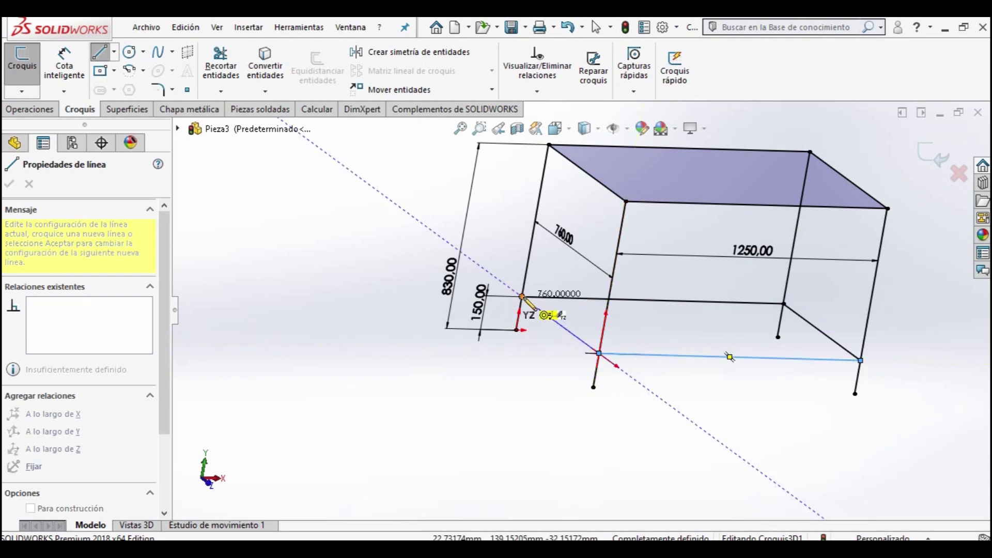
pyautogui.click(521, 297)
pyautogui.press('Escape')
pyautogui.moveTo(684, 419)
pyautogui.mouseDown(button='middle')
pyautogui.moveTo(635, 358)
pyautogui.moveTo(670, 343)
pyautogui.mouseUp(button='middle')
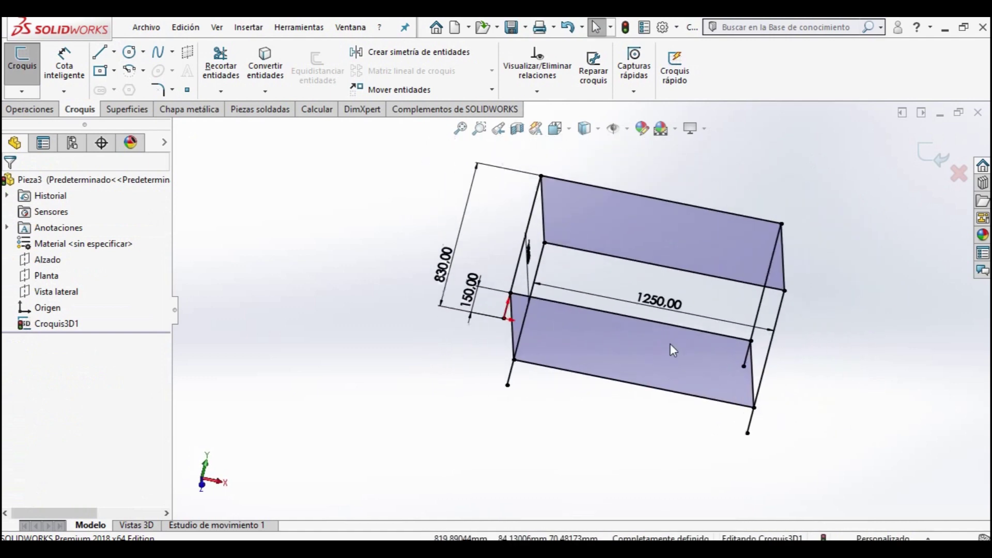
pyautogui.moveTo(655, 367)
pyautogui.mouseDown(button='middle')
pyautogui.moveTo(636, 312)
pyautogui.moveTo(730, 454)
pyautogui.mouseUp(button='middle')
pyautogui.moveTo(669, 401)
pyautogui.mouseDown(button='middle')
pyautogui.moveTo(631, 363)
pyautogui.moveTo(625, 394)
pyautogui.moveTo(664, 401)
pyautogui.moveTo(618, 295)
pyautogui.mouseUp(button='middle')
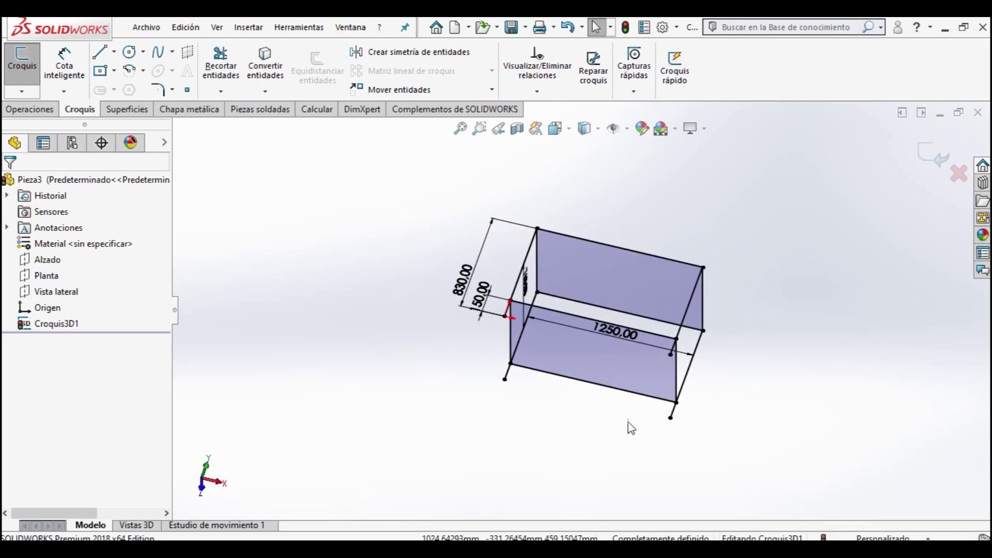
pyautogui.moveTo(630, 428); pyautogui.dragTo(602, 376, button='middle')
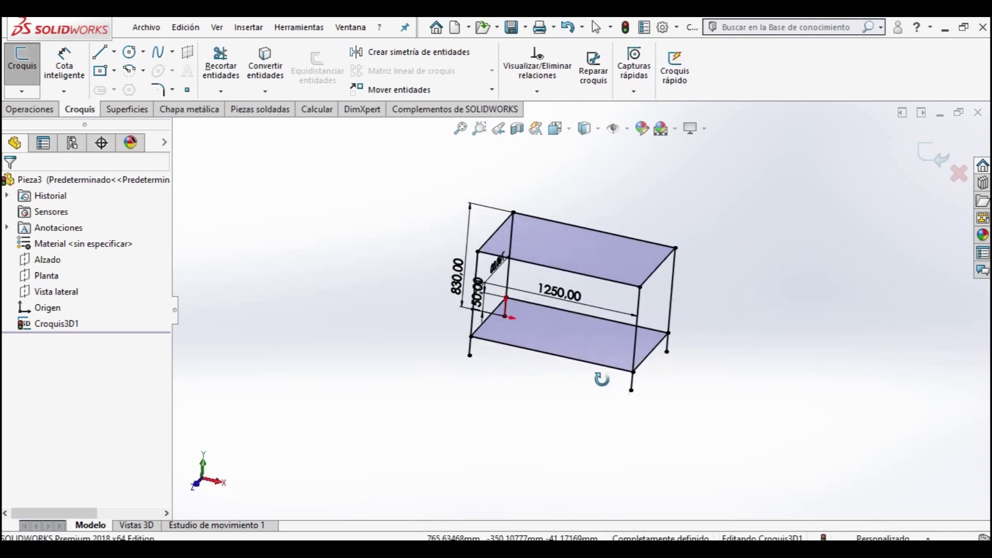
# - Draw a middle line across the top rectangle between opposite edges
pyautogui.click(104, 53)
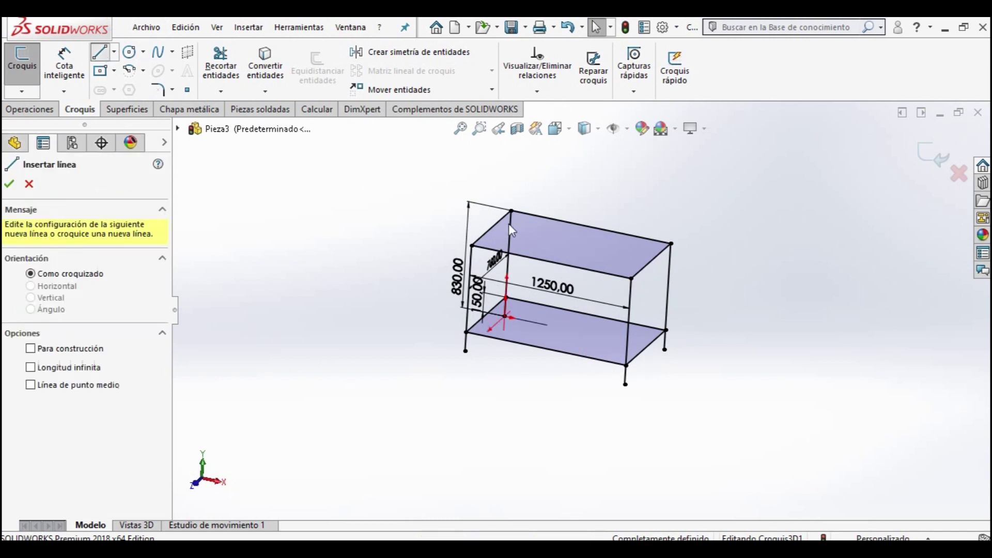
pyautogui.click(551, 261)
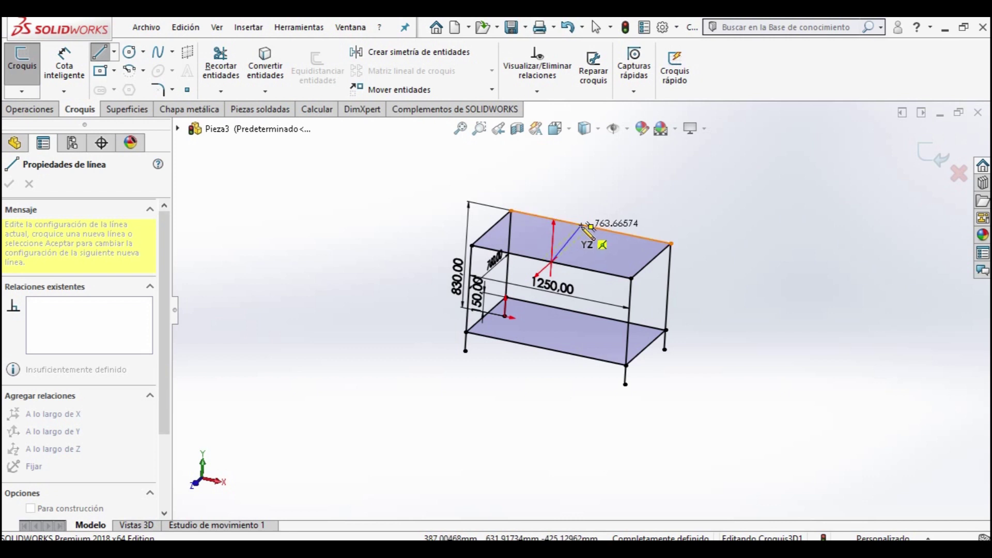
pyautogui.click(591, 226)
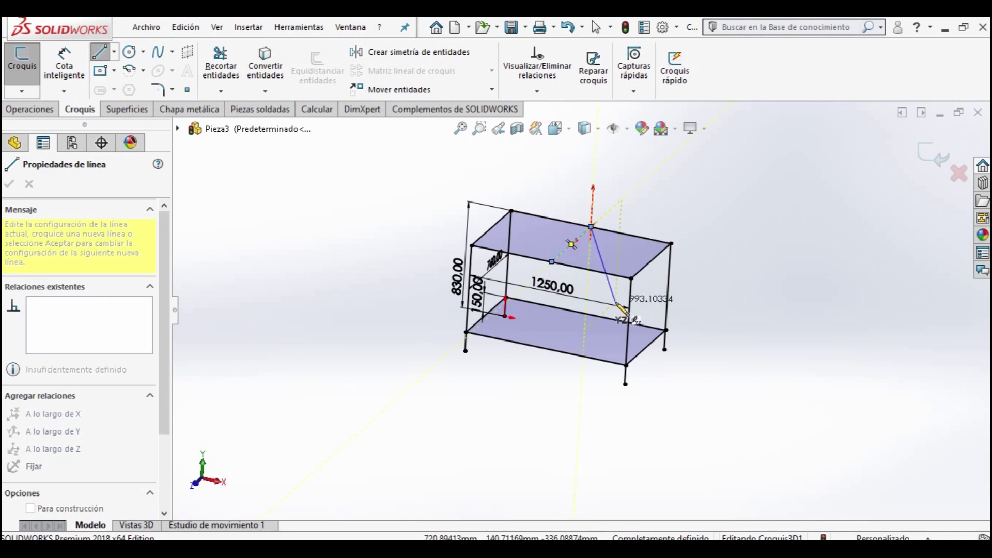
pyautogui.press('Escape')
# - Draw a matching middle crossbar front-to-back across the bottom rectangle
pyautogui.press('l')
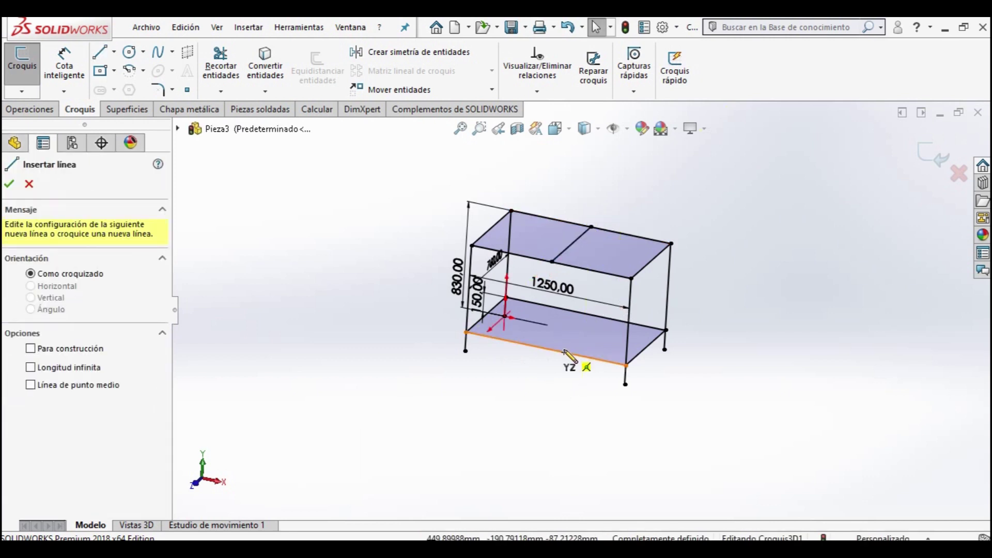
pyautogui.scroll(-3, 552, 357)
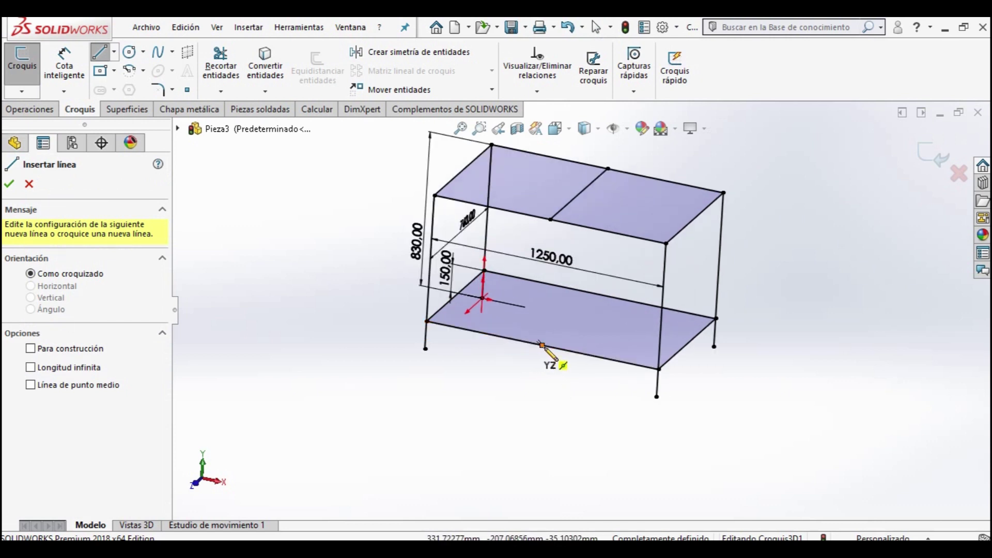
pyautogui.click(540, 344)
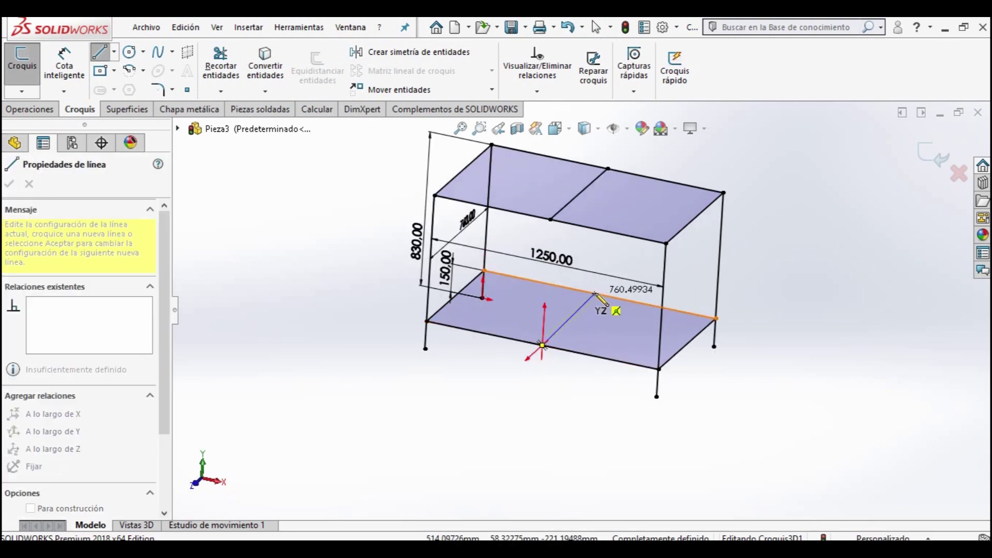
pyautogui.moveTo(574, 302)
pyautogui.mouseDown(button='middle')
pyautogui.moveTo(565, 288)
pyautogui.moveTo(587, 312)
pyautogui.mouseUp(button='middle')
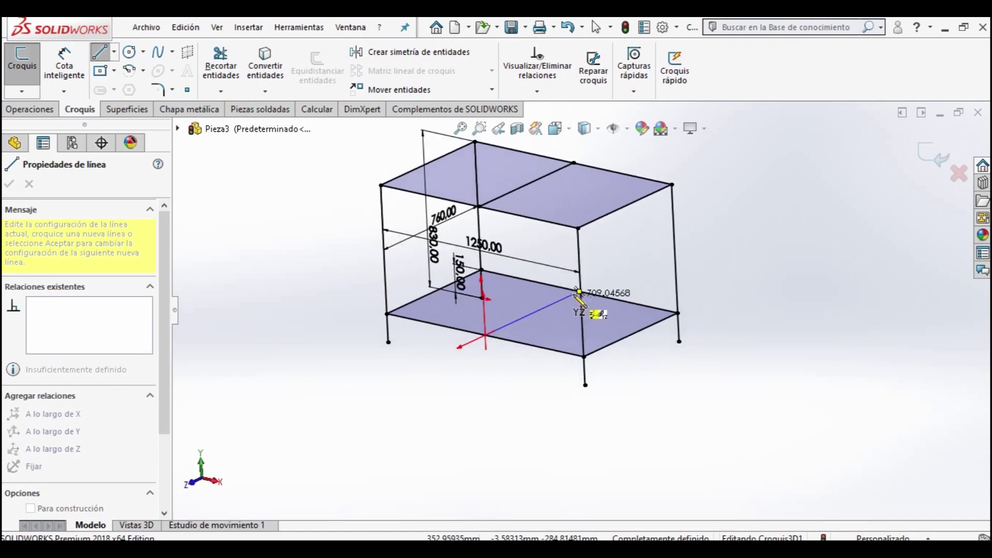
pyautogui.click(579, 292)
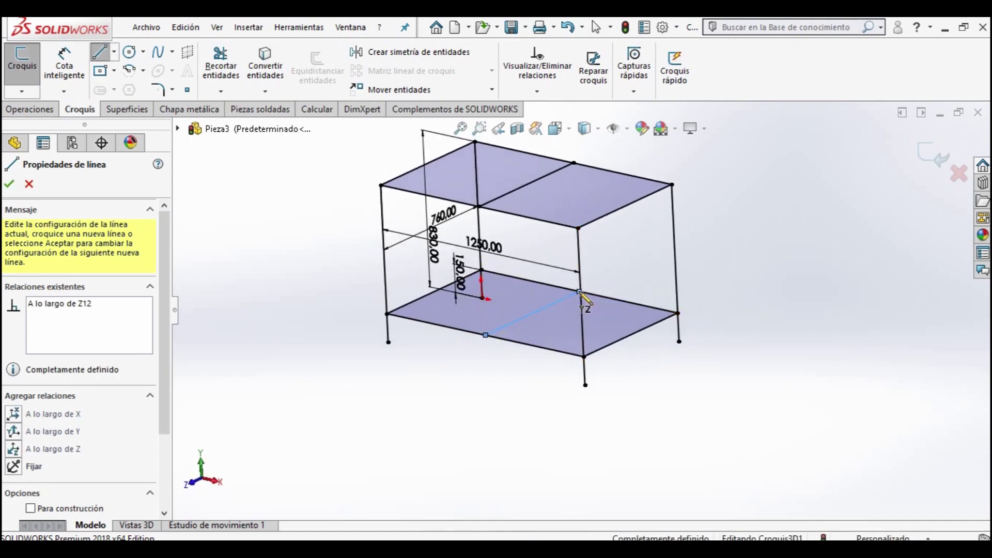
pyautogui.press('Escape')
pyautogui.moveTo(589, 354)
pyautogui.mouseDown(button='middle')
pyautogui.moveTo(552, 337)
pyautogui.moveTo(529, 343)
pyautogui.mouseUp(button='middle')
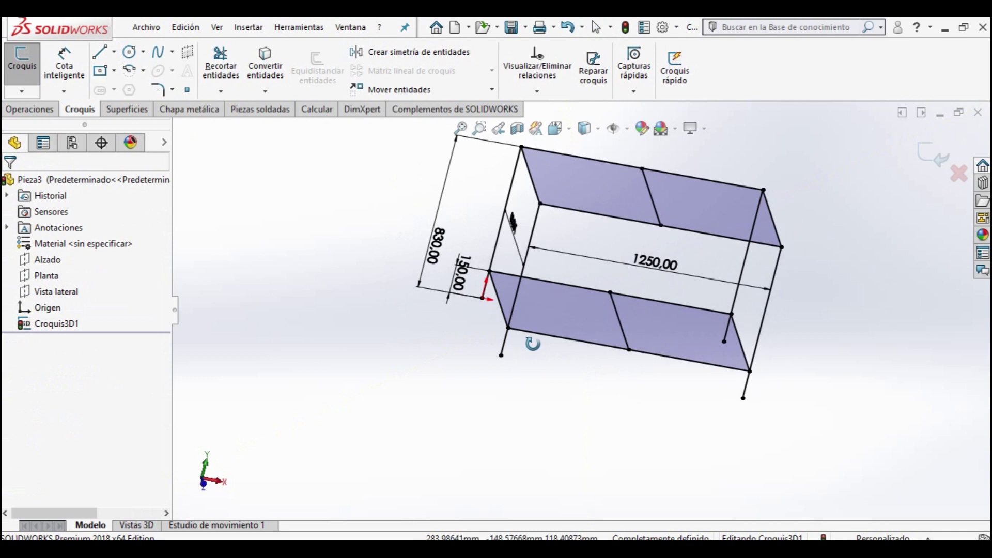
pyautogui.click(244, 110)
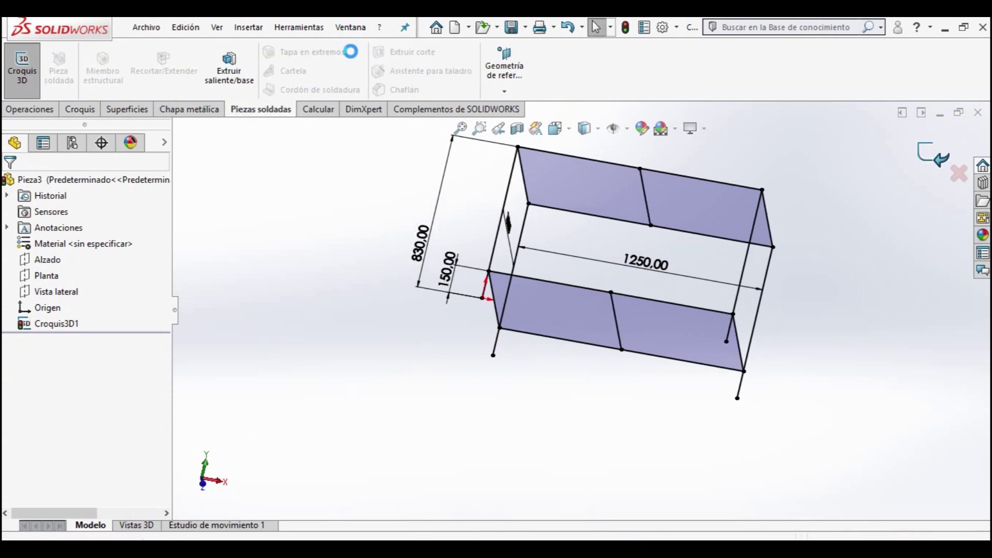
# - Exit the 3D sketch and start a structural member using tubo cuadrado, size 40 x 40 x 4
pyautogui.click(939, 165)
pyautogui.click(103, 73)
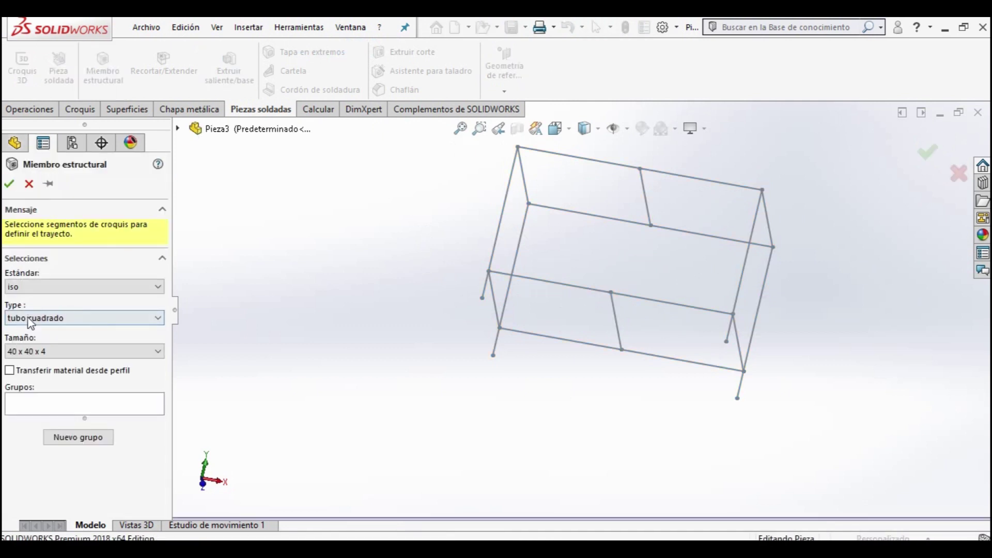
pyautogui.click(30, 318)
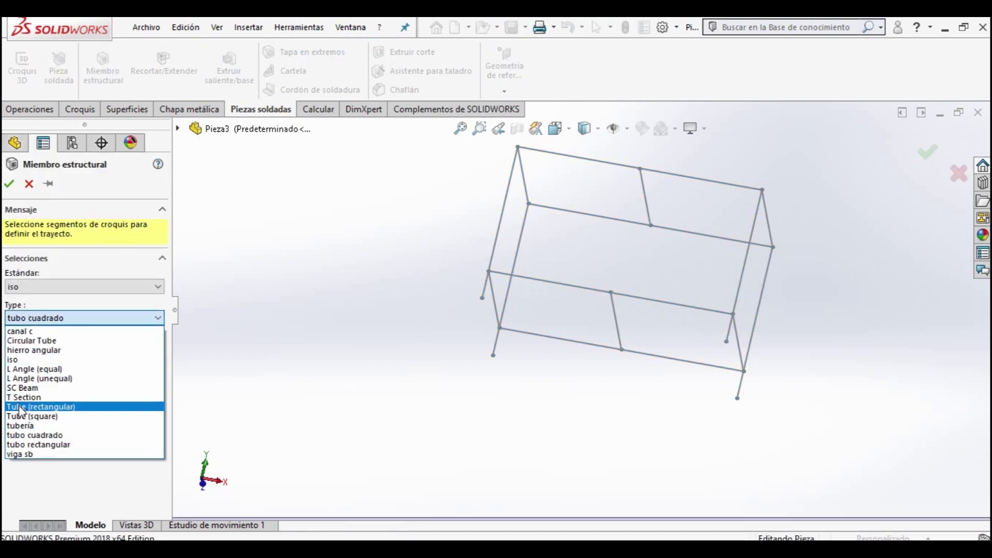
pyautogui.click(16, 435)
pyautogui.click(31, 318)
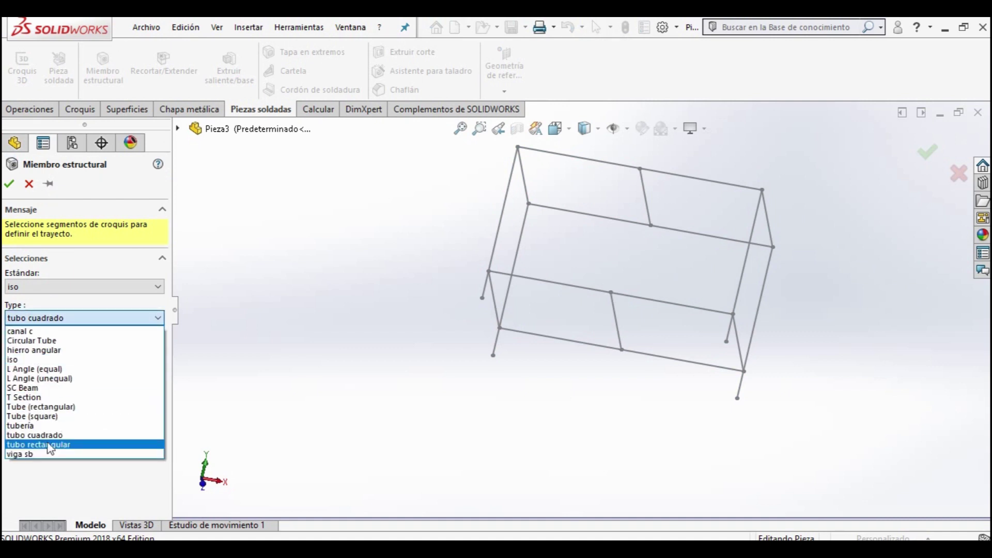
pyautogui.click(32, 435)
pyautogui.click(58, 351)
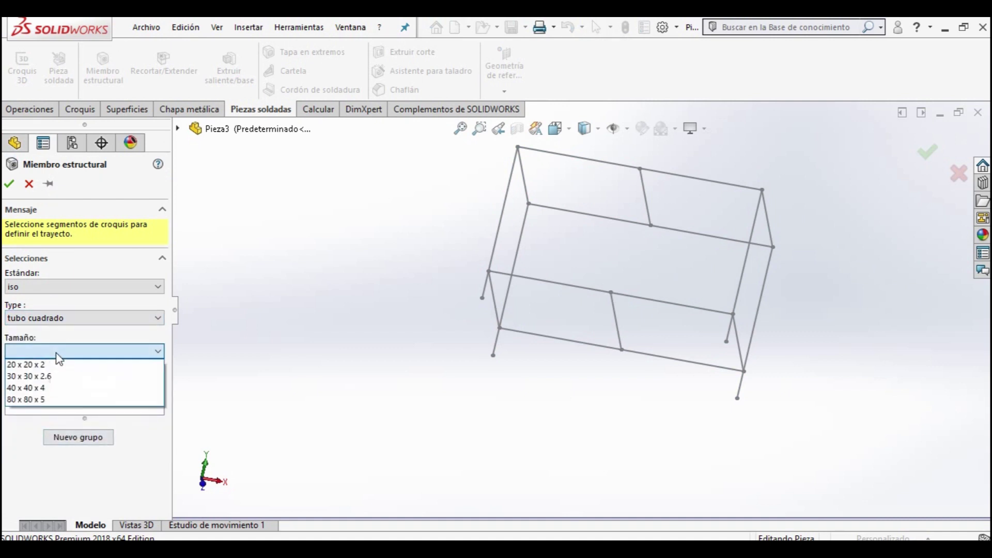
pyautogui.click(55, 390)
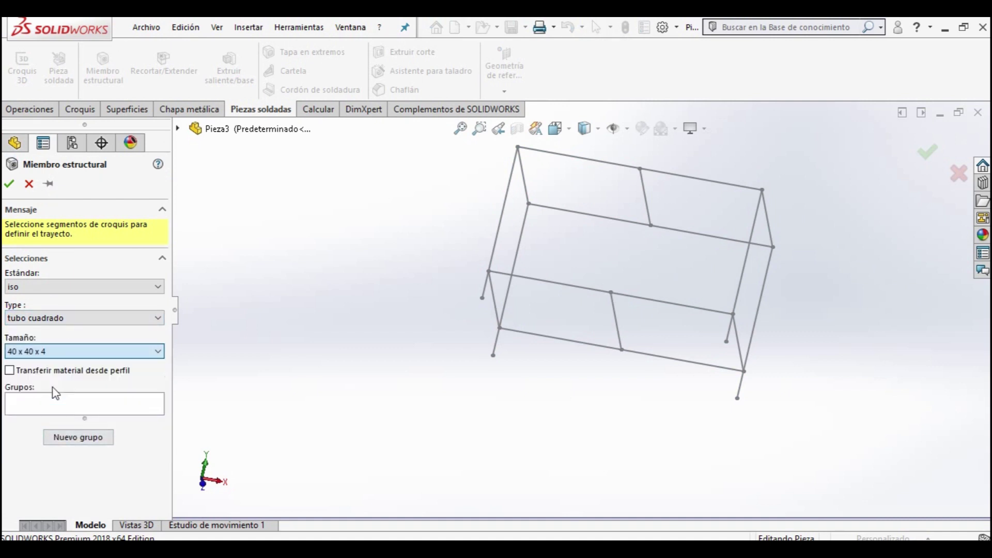
pyautogui.click(582, 214)
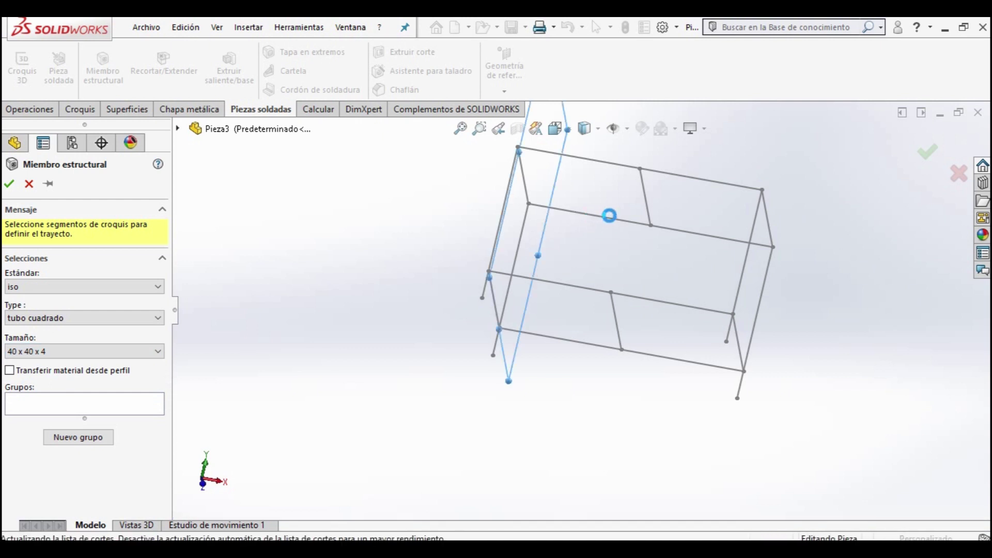
# - Add the left, far and right top edges to Grupo1, then create Grupo2
pyautogui.scroll(-3, 495, 234)
pyautogui.scroll(-3, 476, 259)
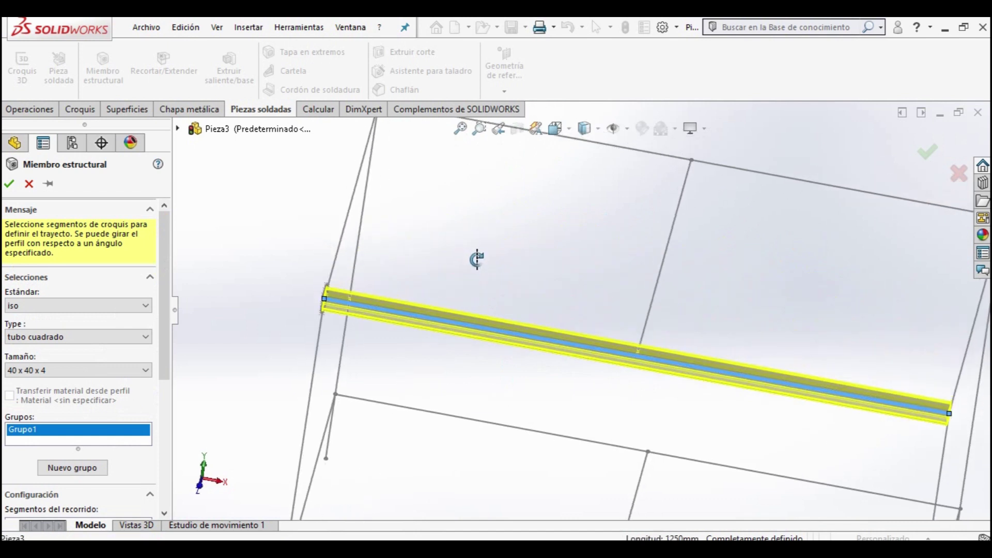
pyautogui.scroll(2, 399, 243)
pyautogui.click(414, 266)
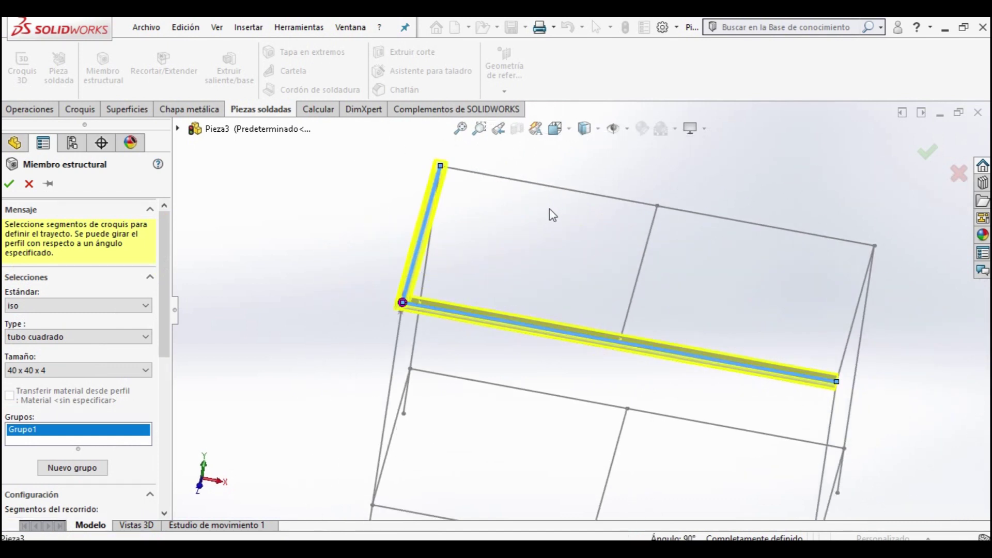
pyautogui.click(570, 191)
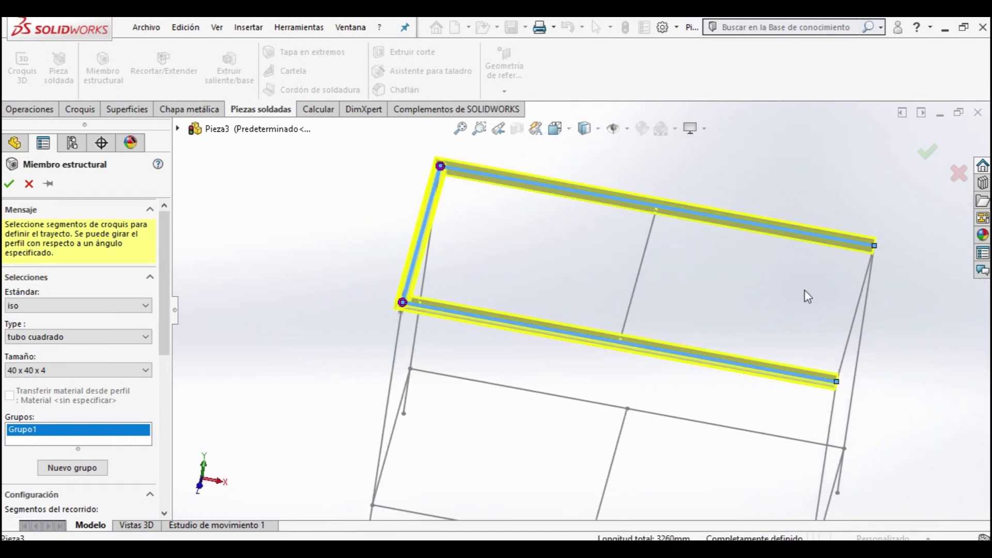
pyautogui.click(854, 331)
pyautogui.scroll(-2, 460, 328)
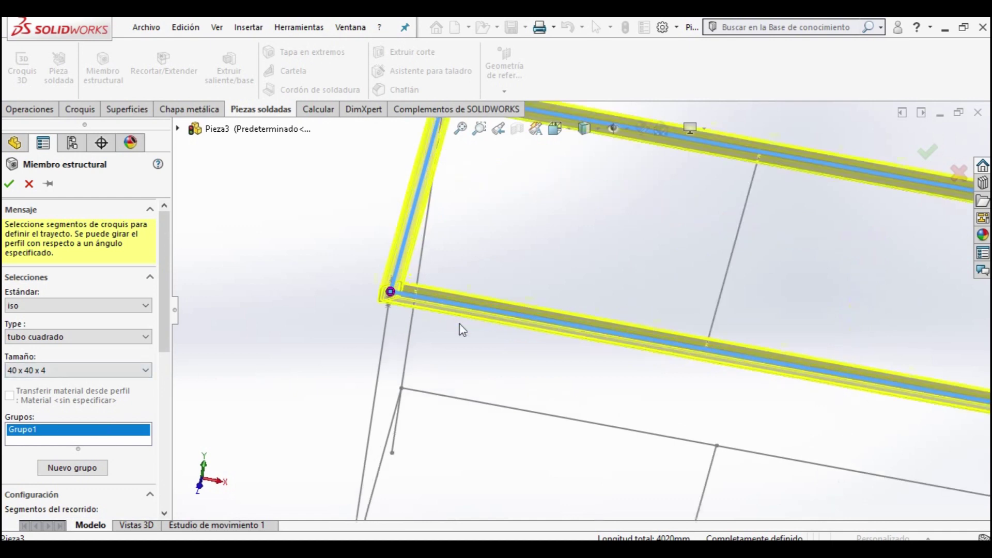
pyautogui.click(72, 467)
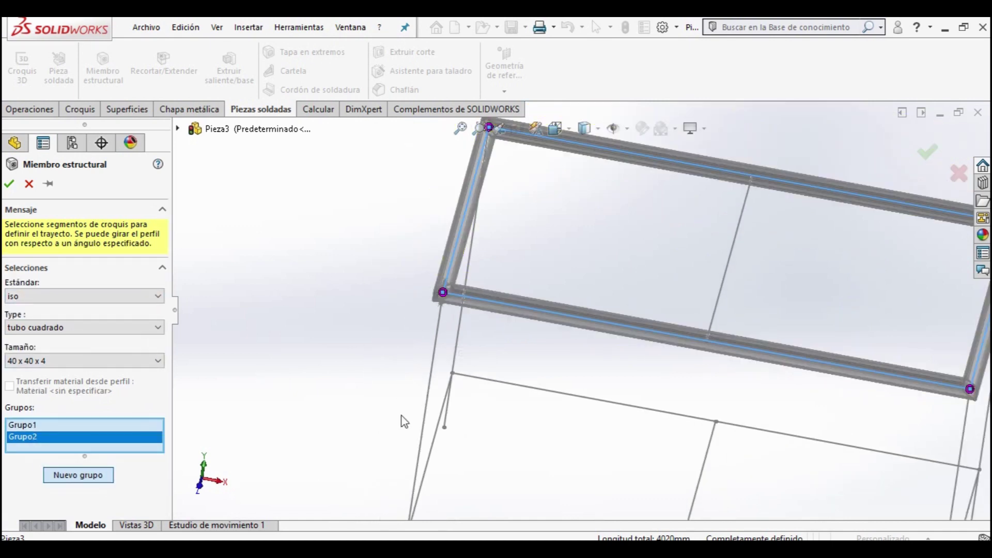
# - Add the four vertical leg lines to Grupo2 as square tube, then start Grupo3
pyautogui.click(433, 381)
pyautogui.click(457, 352)
pyautogui.scroll(4, 713, 405)
pyautogui.scroll(-3, 701, 386)
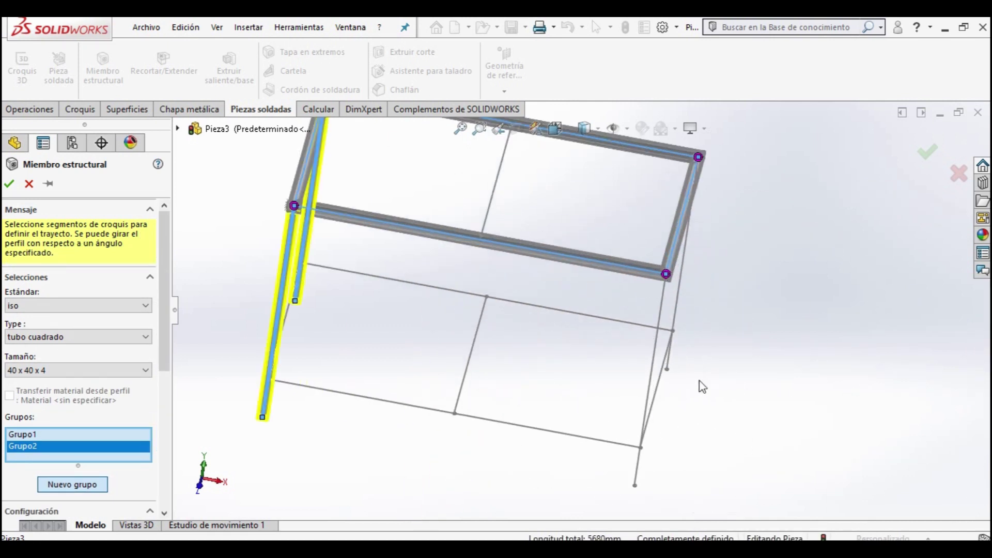
pyautogui.click(654, 358)
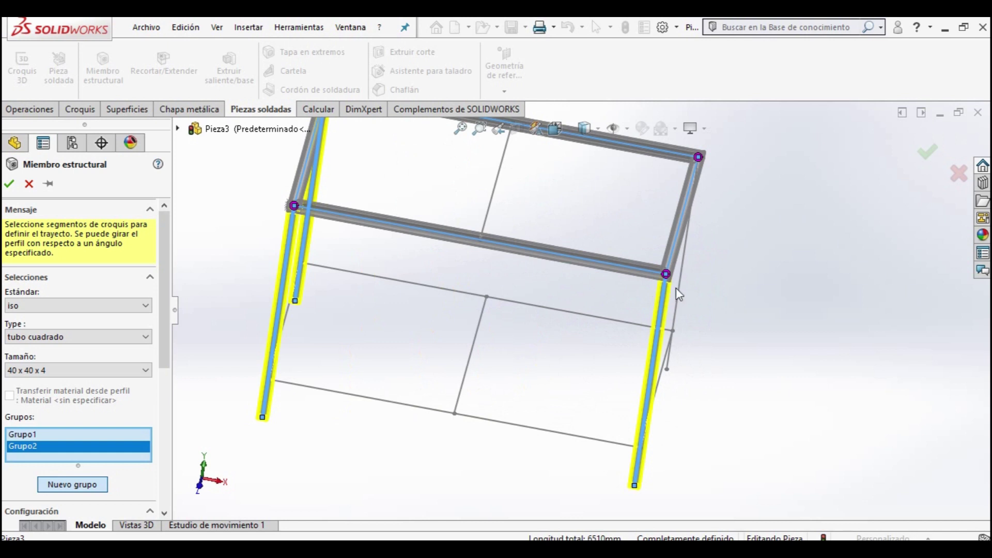
pyautogui.click(678, 290)
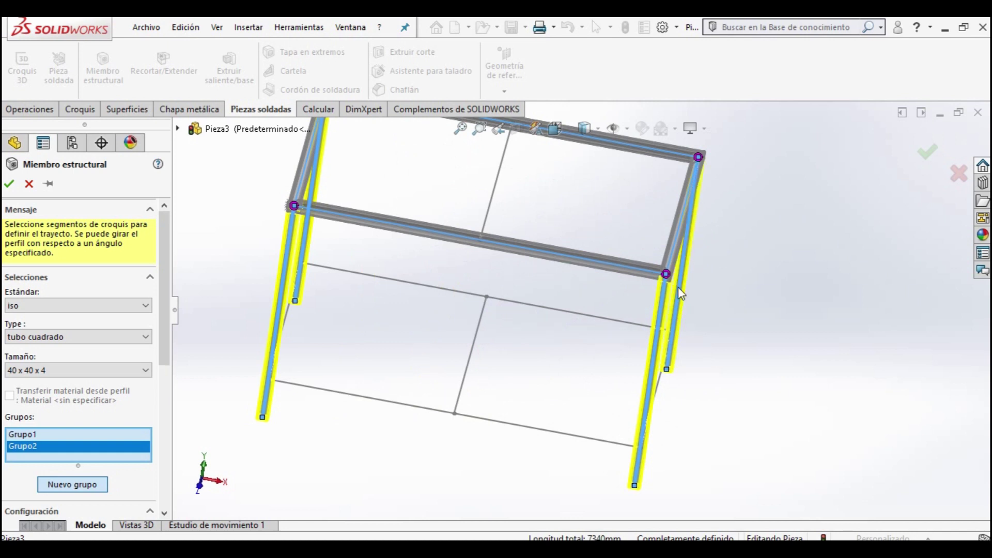
pyautogui.click(69, 487)
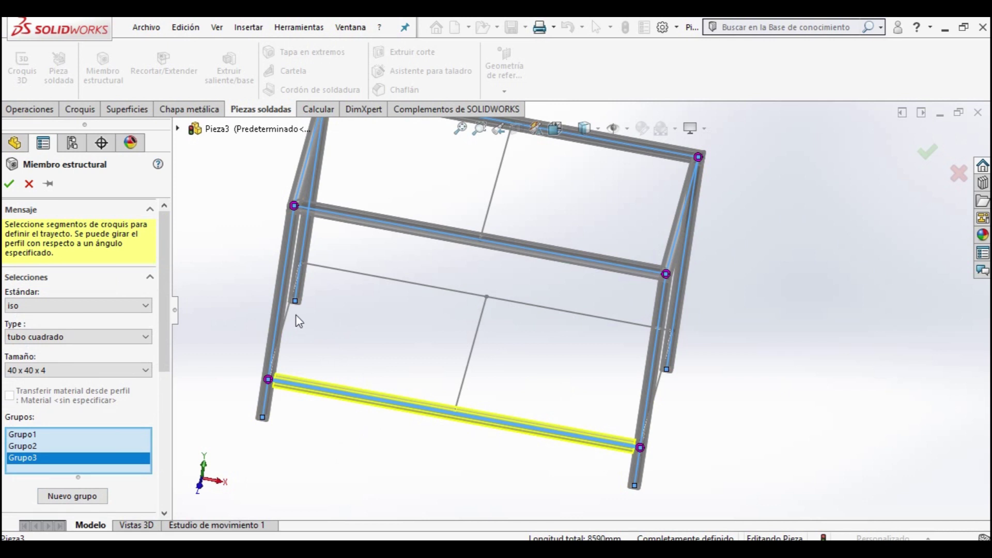
# - Put the two long lower rails into Grupo3, check their joints, then start Grupo4
pyautogui.click(369, 279)
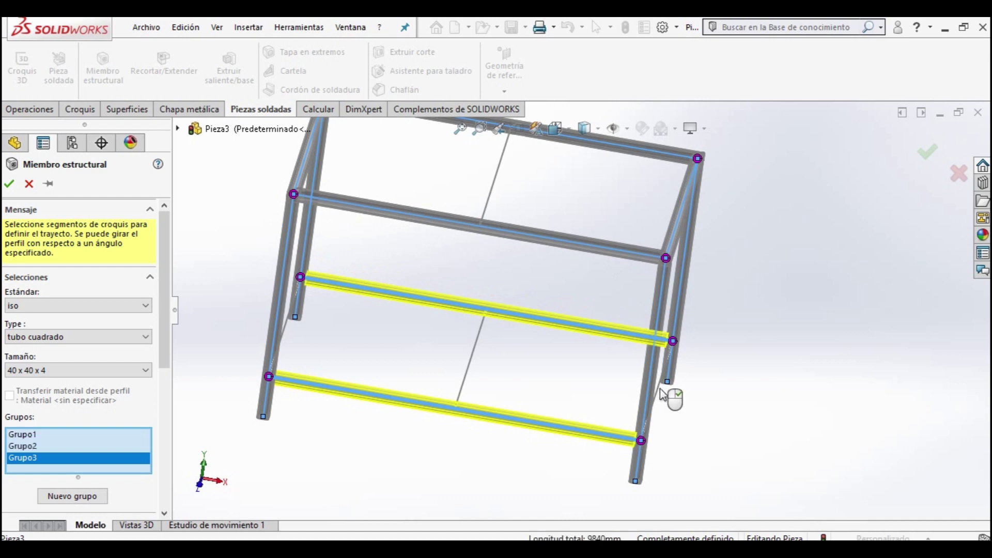
pyautogui.scroll(-3, 665, 395)
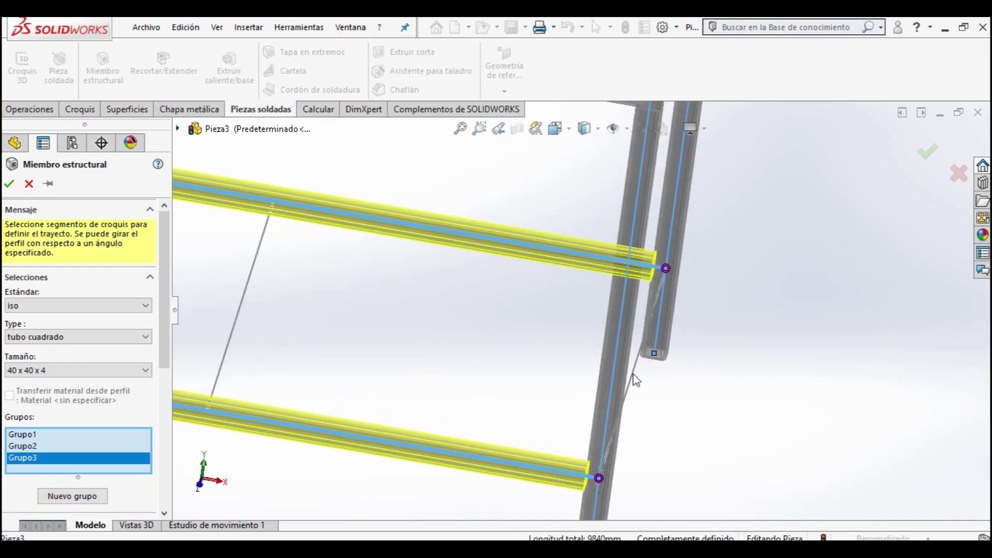
pyautogui.moveTo(569, 433)
pyautogui.mouseDown(button='middle')
pyautogui.moveTo(593, 425)
pyautogui.moveTo(559, 419)
pyautogui.mouseUp(button='middle')
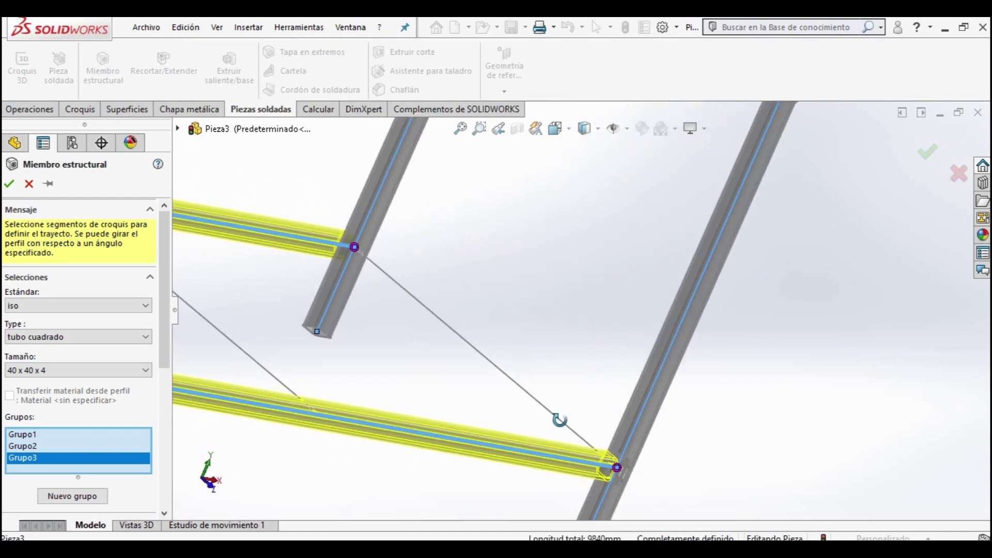
pyautogui.scroll(2, 559, 425)
pyautogui.scroll(1, 443, 392)
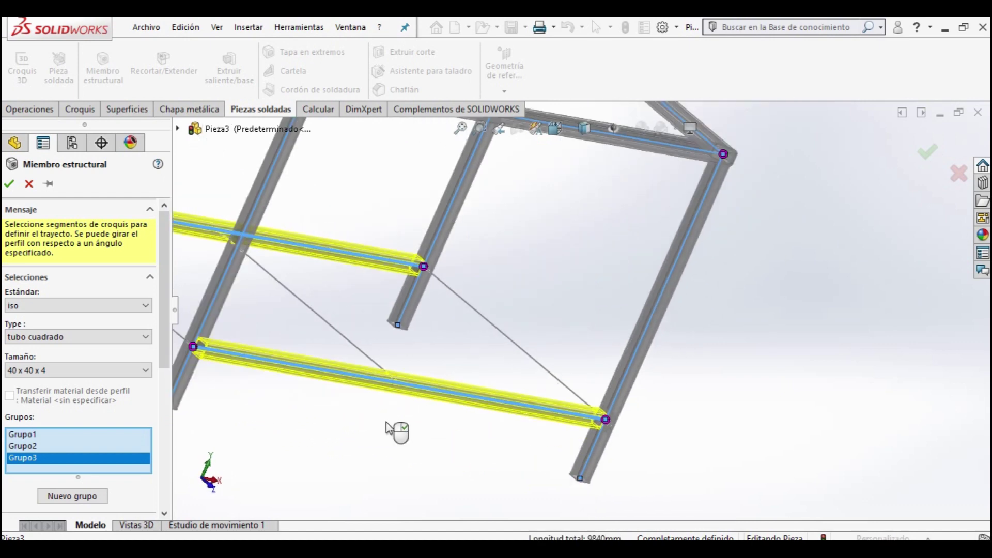
pyautogui.click(65, 498)
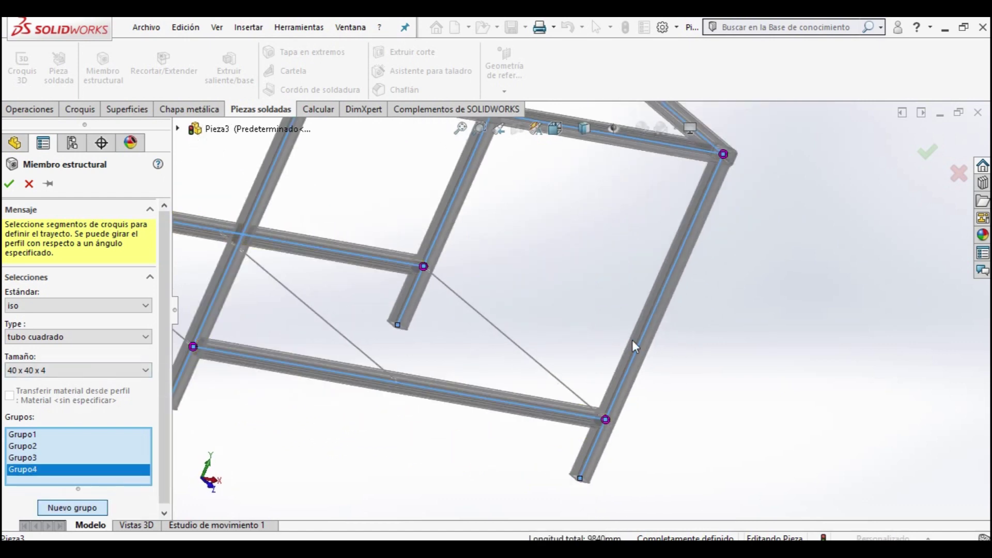
# - Add the three diagonal brace lines as square-tube members
pyautogui.click(546, 367)
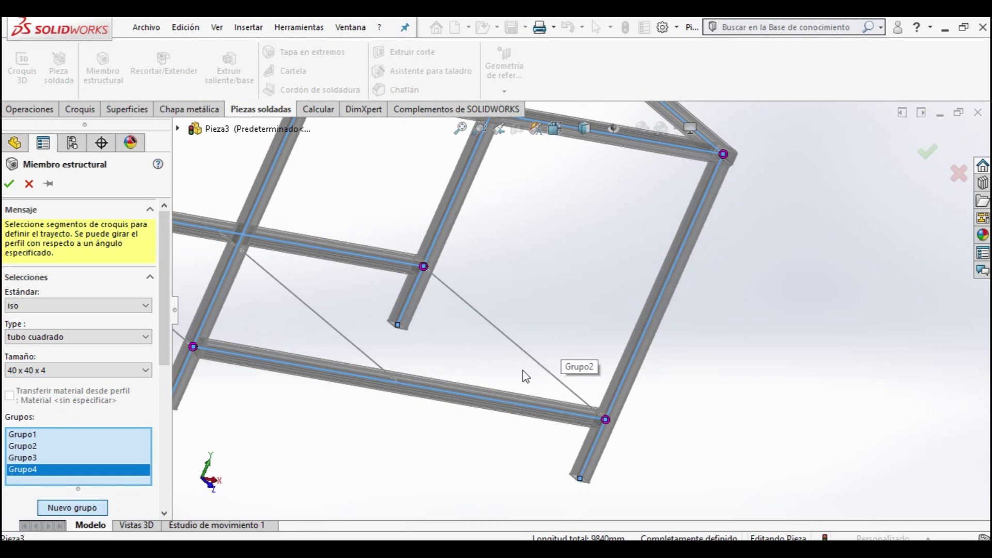
pyautogui.click(353, 351)
pyautogui.scroll(3, 354, 372)
pyautogui.click(373, 310)
pyautogui.moveTo(432, 377); pyautogui.dragTo(404, 391, button='middle')
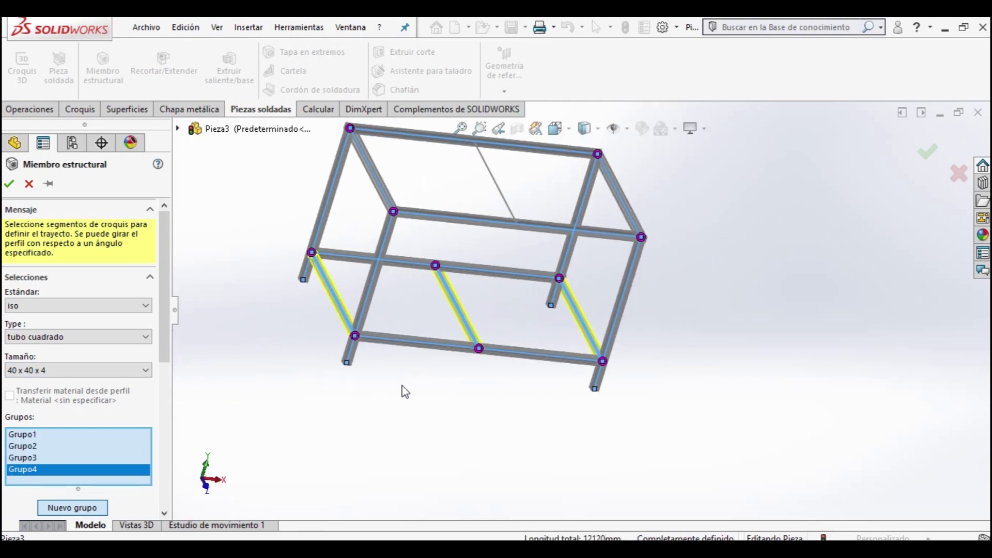
# - Add the top centre line in its own group and accept the 12880 mm tube frame
pyautogui.click(73, 508)
pyautogui.click(510, 200)
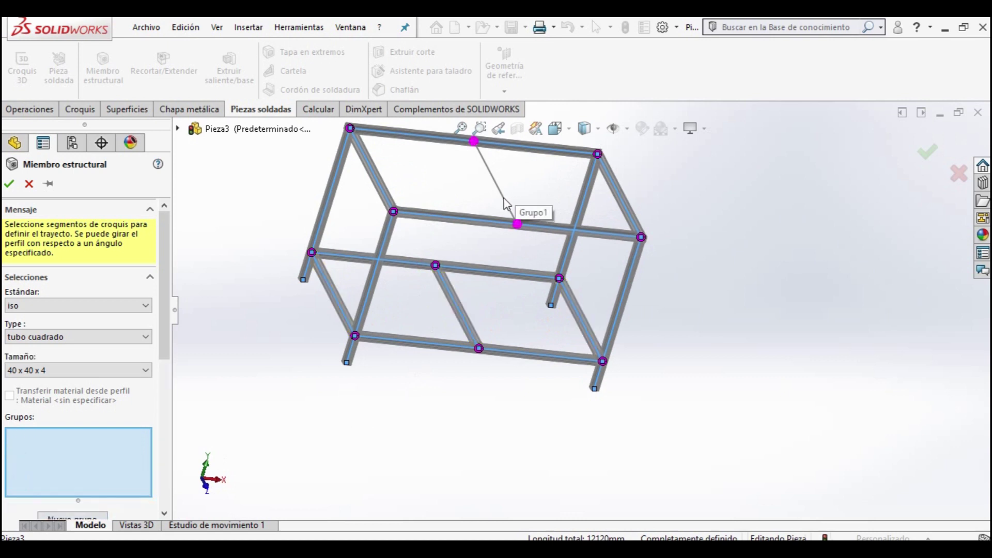
pyautogui.click(14, 183)
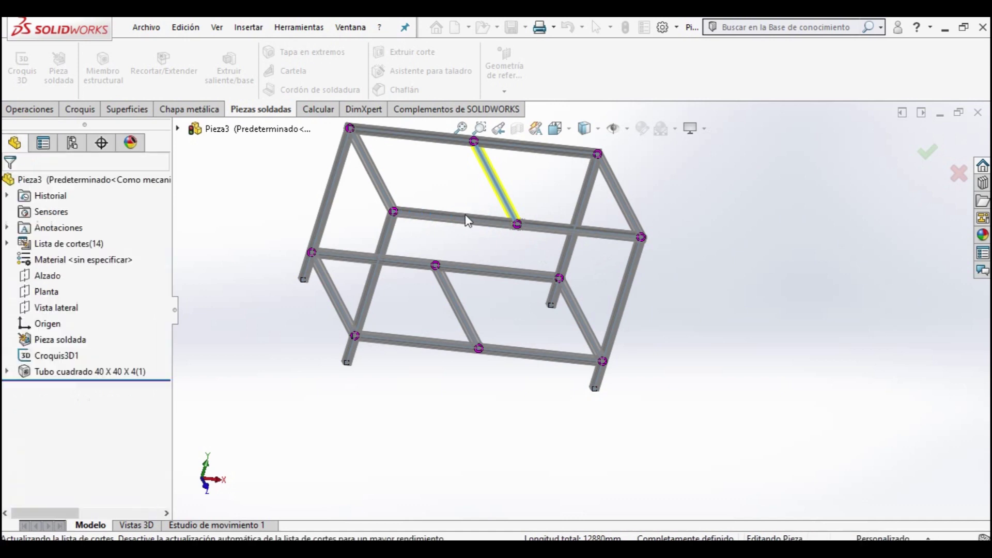
pyautogui.scroll(-5, 413, 241)
pyautogui.scroll(4, 483, 281)
pyautogui.scroll(-3, 491, 431)
pyautogui.scroll(3, 454, 434)
pyautogui.scroll(-5, 520, 480)
pyautogui.scroll(-1, 520, 479)
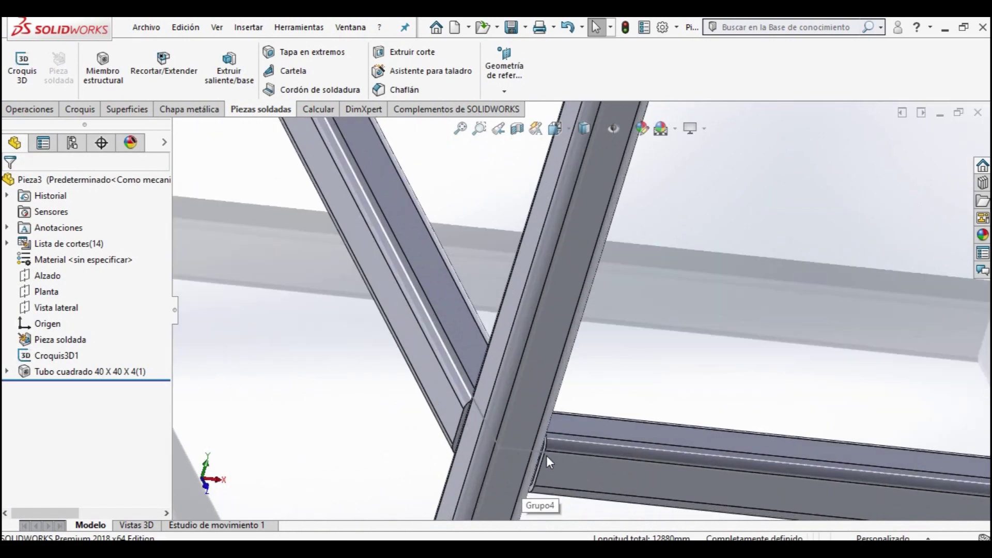
pyautogui.scroll(-3, 525, 448)
pyautogui.scroll(5, 523, 448)
pyautogui.scroll(2, 431, 311)
pyautogui.scroll(-2, 465, 300)
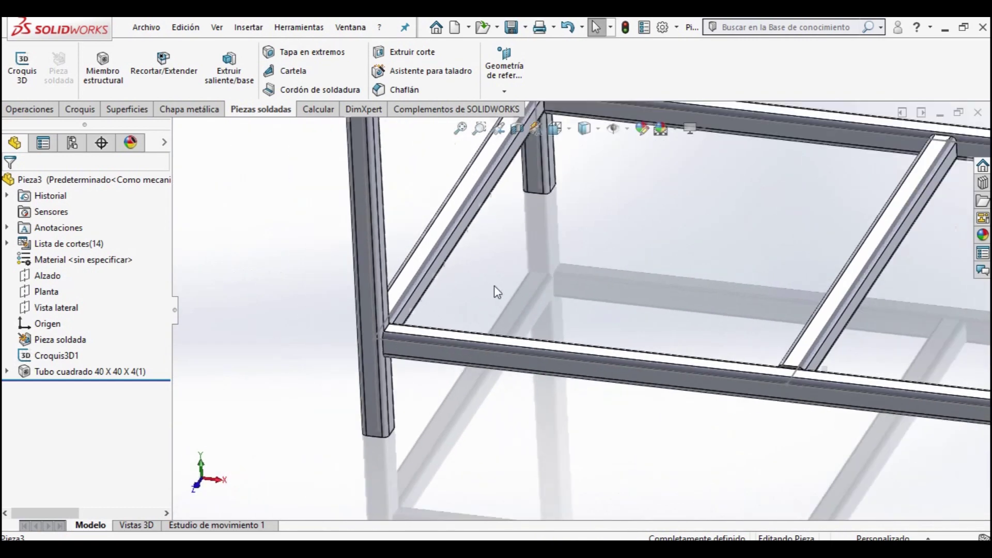
pyautogui.scroll(2, 527, 233)
pyautogui.scroll(-2, 553, 181)
pyautogui.scroll(2, 553, 256)
pyautogui.moveTo(553, 257); pyautogui.dragTo(496, 413, button='middle')
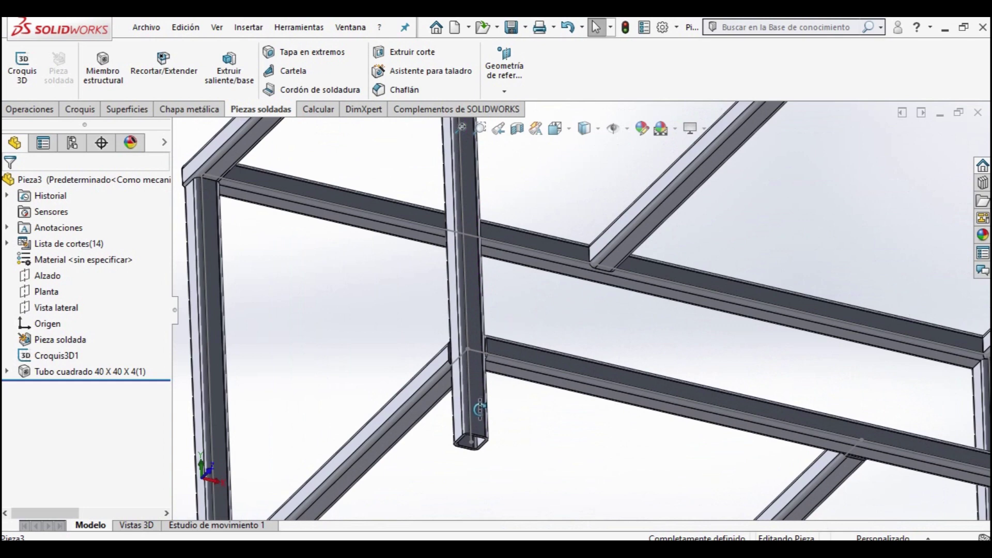
pyautogui.scroll(-2, 494, 467)
pyautogui.scroll(2, 500, 463)
pyautogui.scroll(2, 563, 385)
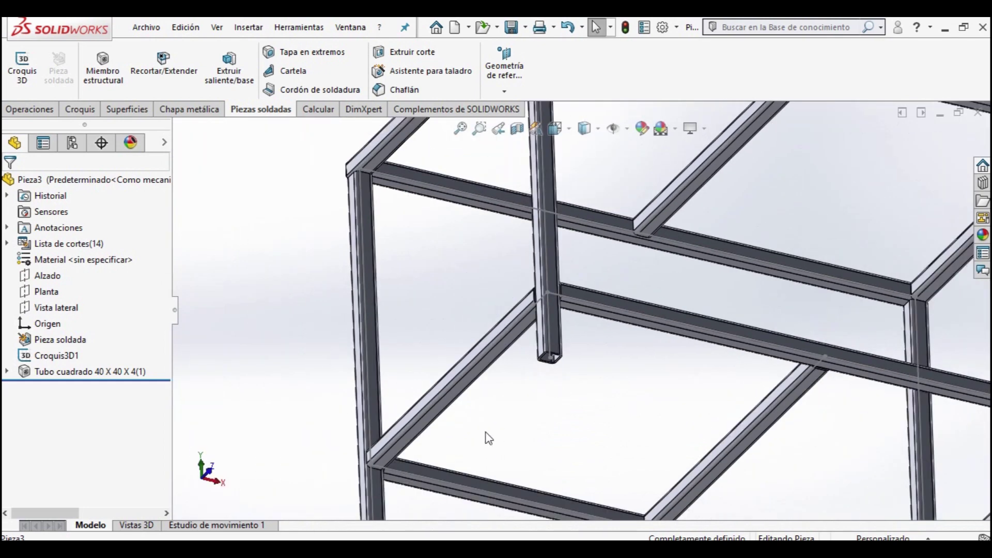
pyautogui.click(82, 111)
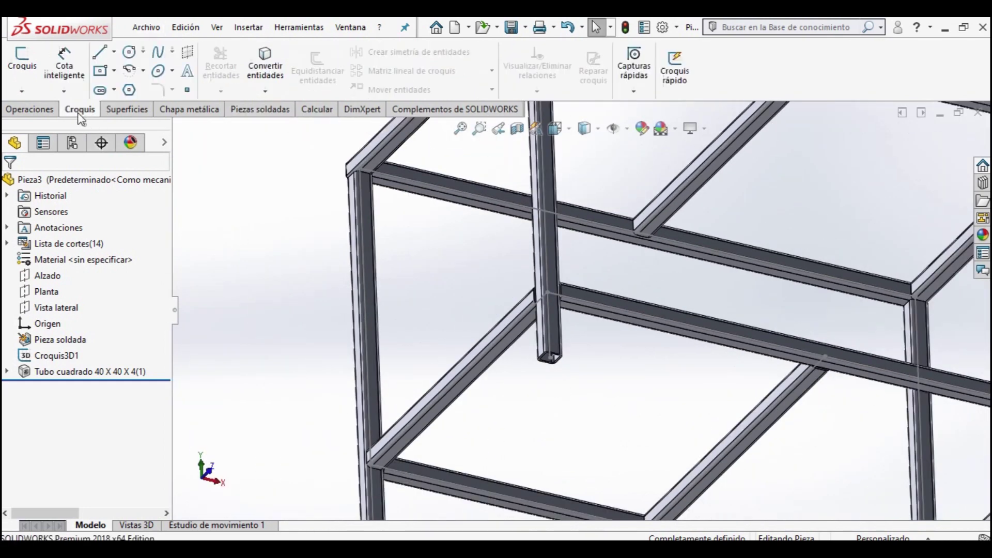
# - Draw a centre rectangle in a sketch on the short leg's bottom end face
pyautogui.click(22, 60)
pyautogui.scroll(-5, 618, 429)
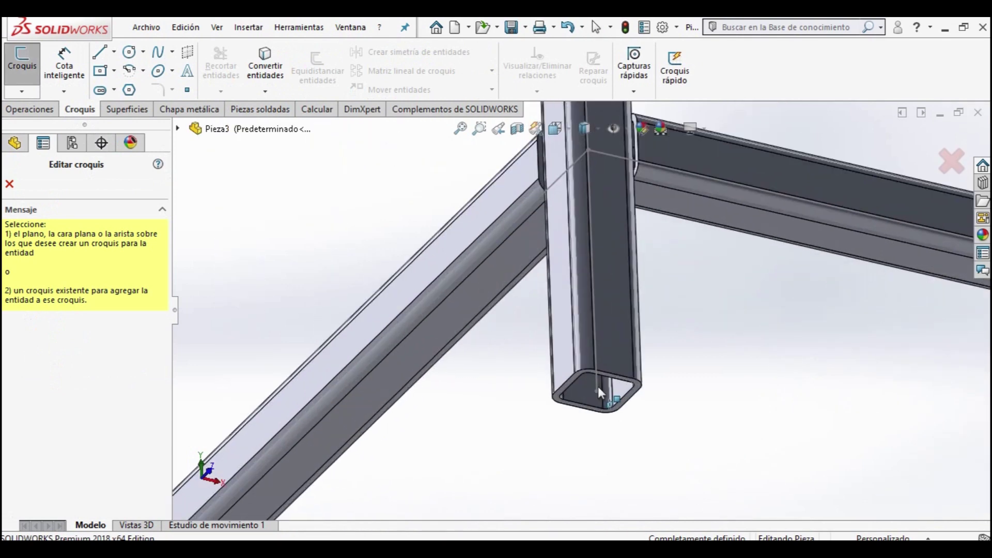
pyautogui.scroll(-3, 597, 386)
pyautogui.click(529, 352)
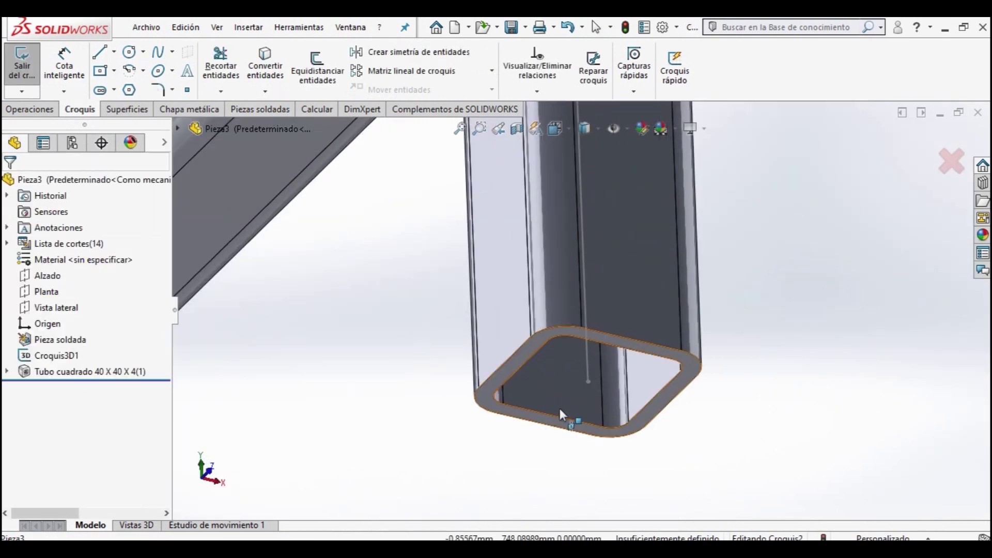
pyautogui.click(113, 70)
pyautogui.click(124, 110)
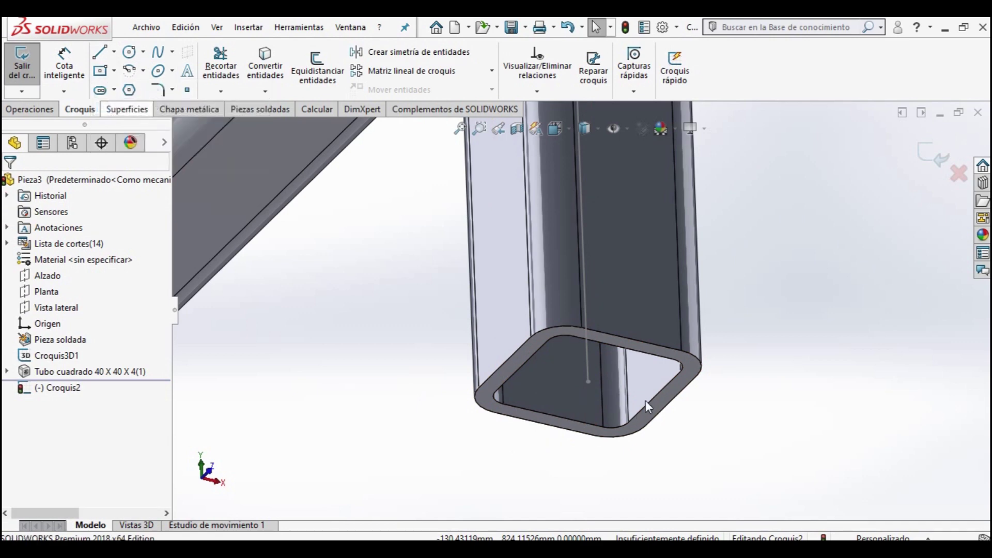
pyautogui.click(588, 383)
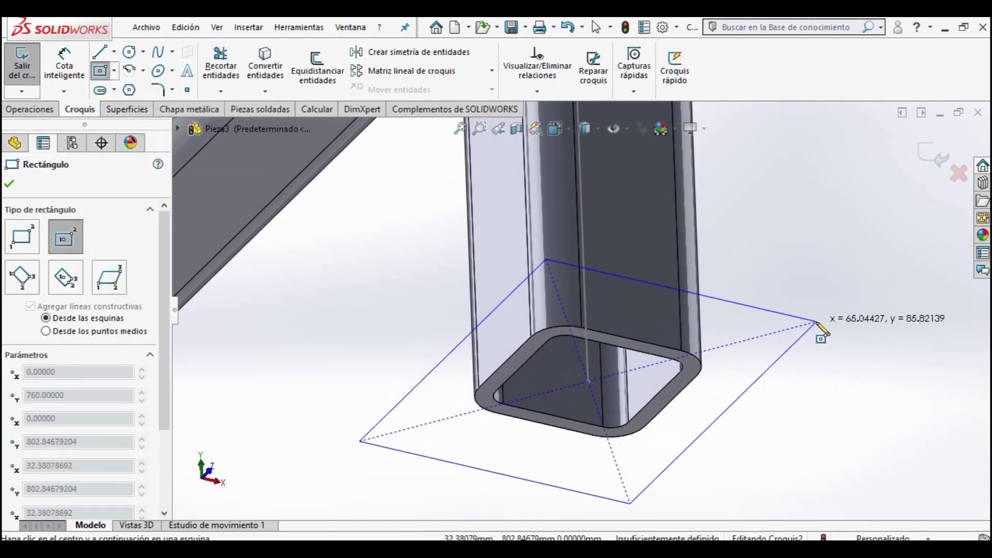
pyautogui.click(778, 369)
pyautogui.moveTo(777, 369); pyautogui.dragTo(750, 436, button='middle')
pyautogui.click(775, 405)
# - Dimension both rectangle edges to 100 mm and exit the sketch
pyautogui.click(64, 66)
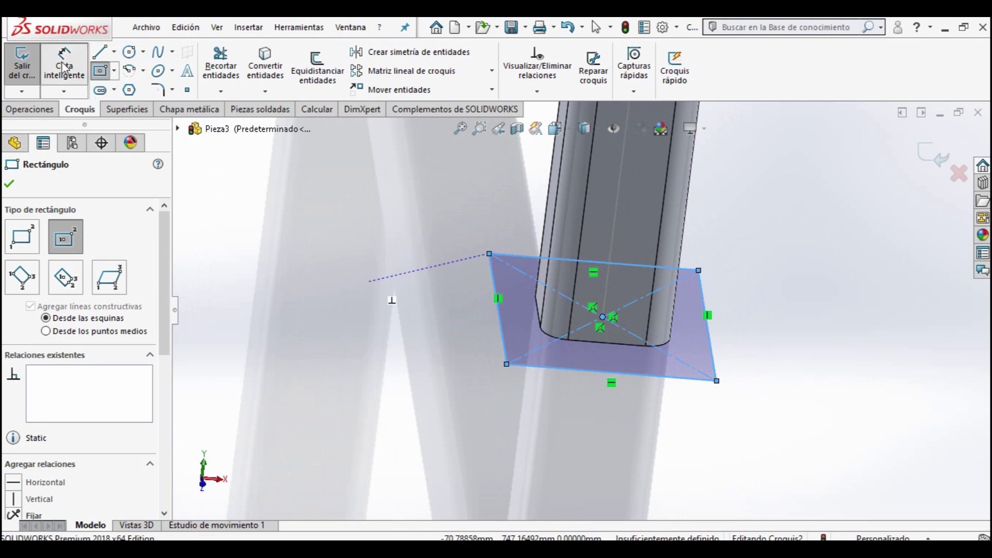
pyautogui.click(498, 326)
pyautogui.click(436, 333)
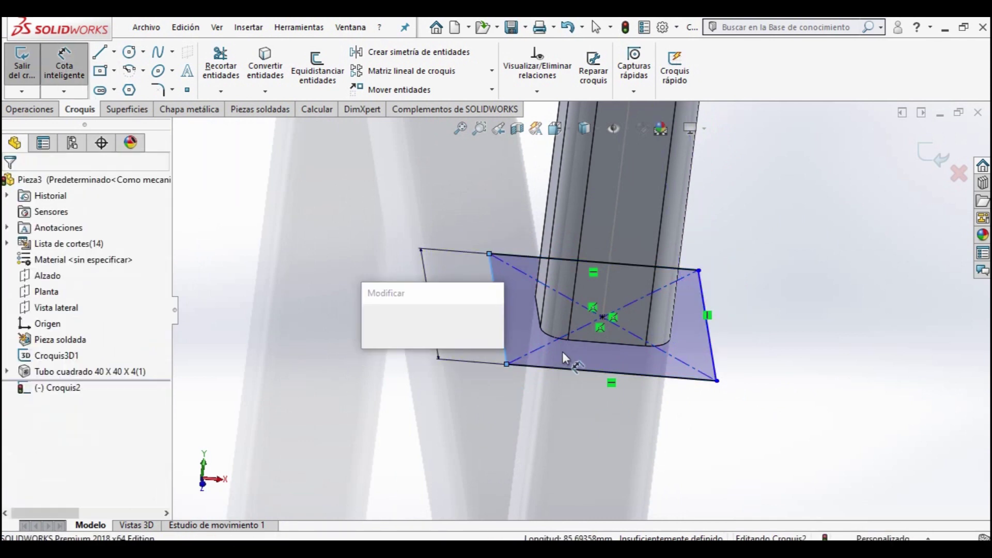
pyautogui.write('100')
pyautogui.press('Return')
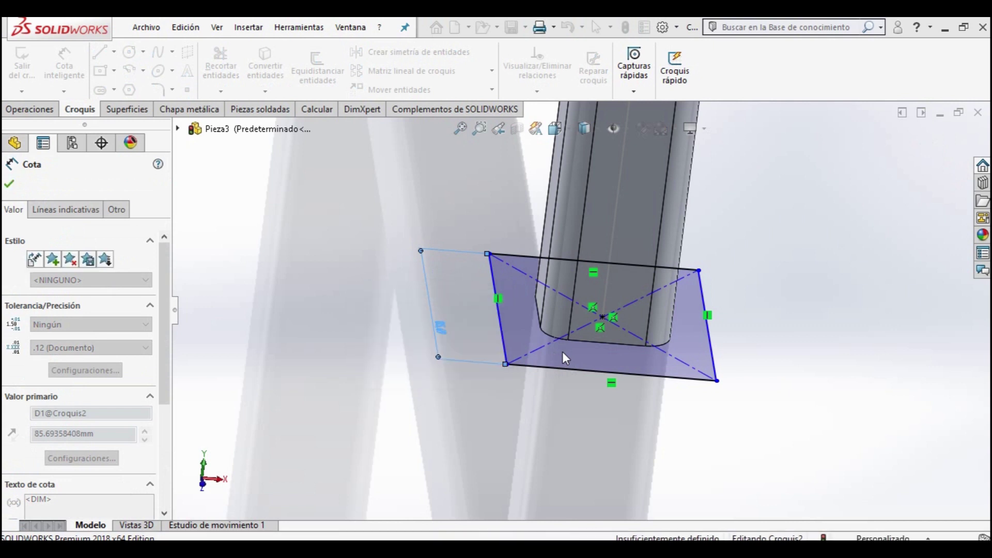
pyautogui.click(608, 381)
pyautogui.click(600, 425)
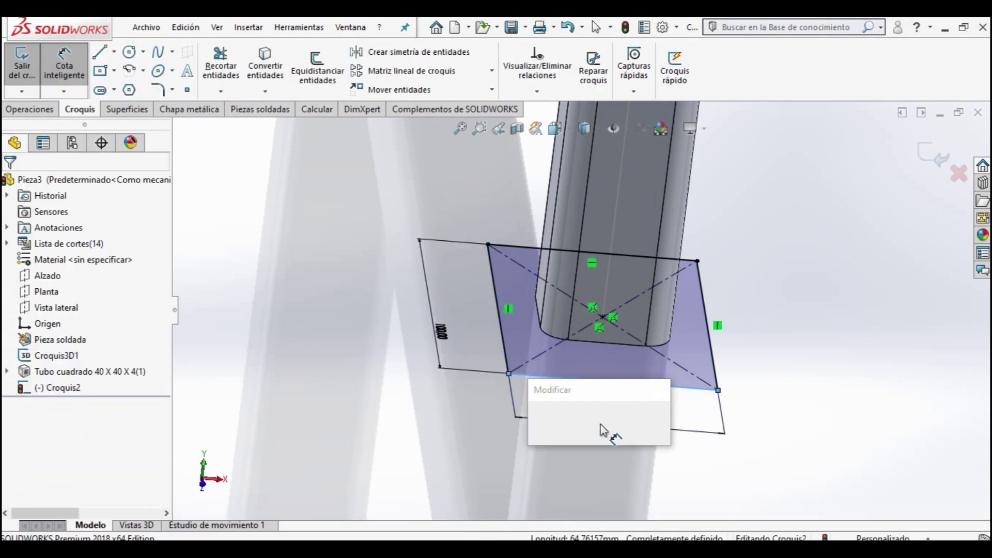
pyautogui.write('100')
pyautogui.press('Return')
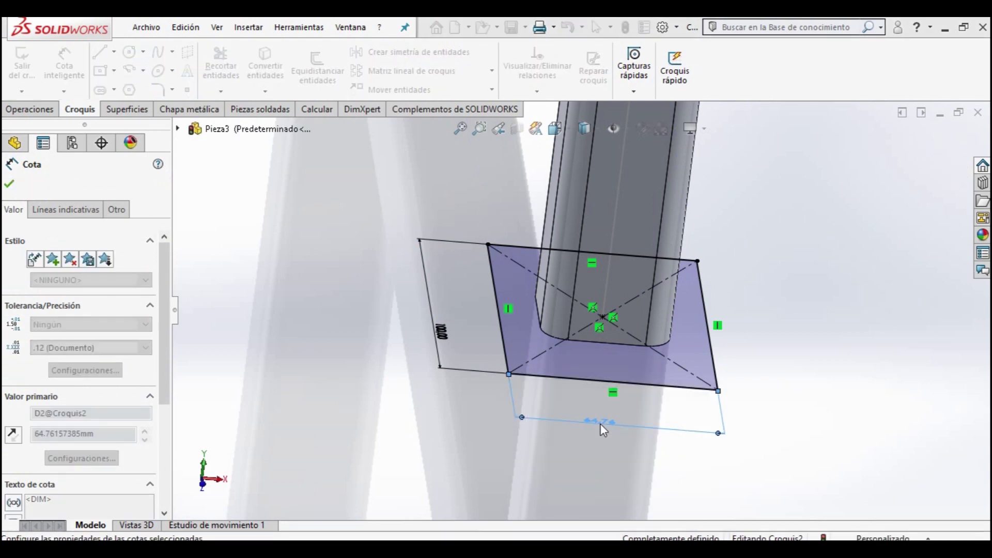
pyautogui.scroll(2, 520, 354)
pyautogui.moveTo(520, 355)
pyautogui.mouseDown(button='middle')
pyautogui.moveTo(532, 377)
pyautogui.moveTo(773, 287)
pyautogui.mouseUp(button='middle')
pyautogui.press('Escape')
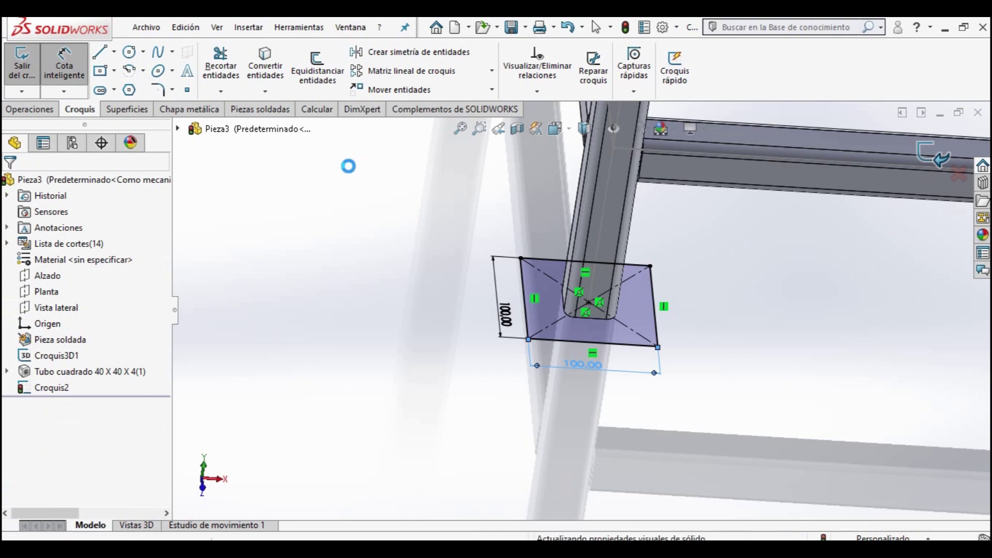
pyautogui.click(21, 65)
pyautogui.click(26, 109)
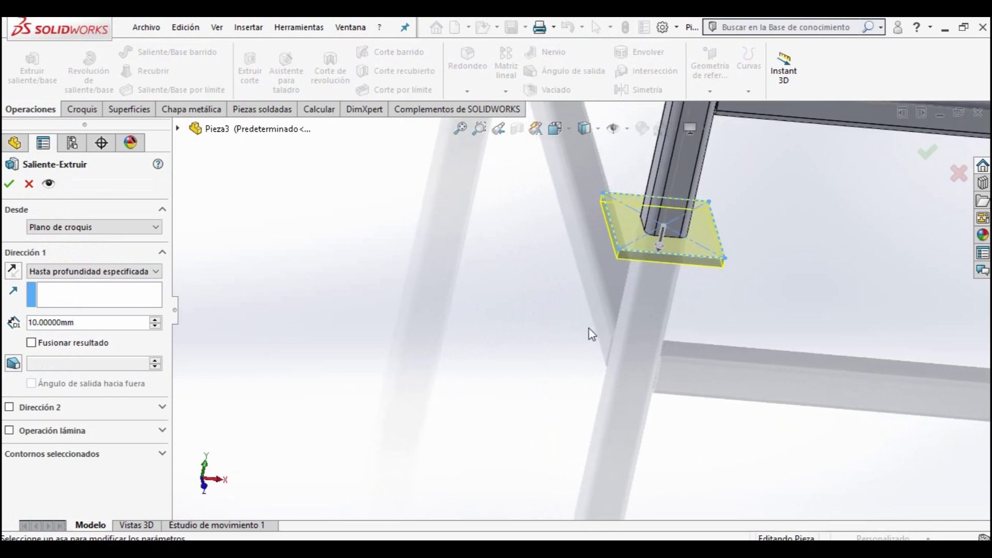
# - Accept the 10 mm extrusion as the foot plate Saliente-Extruir1 and inspect the frame
pyautogui.moveTo(767, 279)
pyautogui.mouseDown(button='middle')
pyautogui.moveTo(614, 278)
pyautogui.moveTo(636, 280)
pyautogui.moveTo(620, 238)
pyautogui.mouseUp(button='middle')
pyautogui.click(9, 184)
pyautogui.scroll(3, 630, 320)
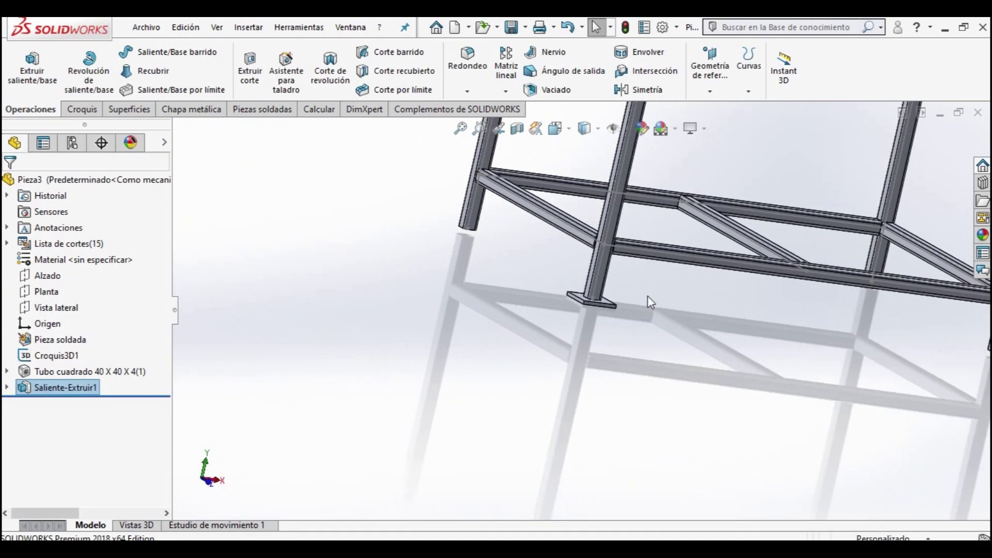
pyautogui.moveTo(651, 315)
pyautogui.mouseDown(button='middle')
pyautogui.moveTo(614, 321)
pyautogui.moveTo(628, 259)
pyautogui.mouseUp(button='middle')
pyautogui.scroll(3, 629, 260)
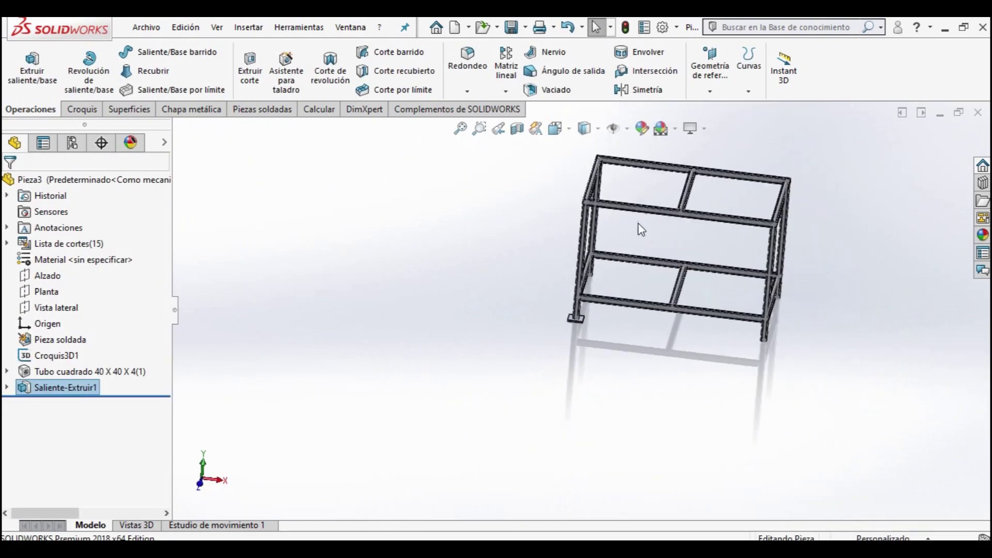
pyautogui.scroll(-3, 606, 241)
pyautogui.scroll(-5, 577, 220)
pyautogui.scroll(-3, 597, 258)
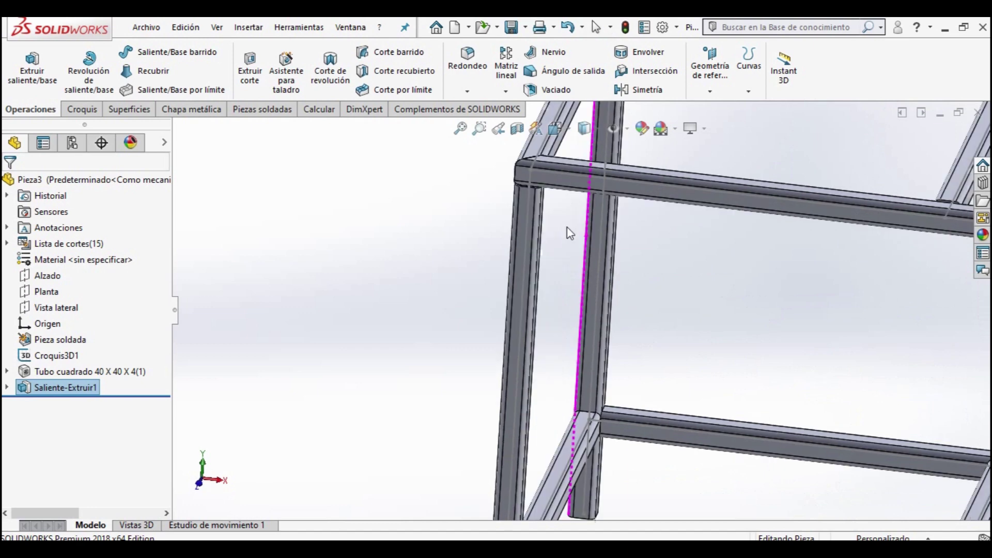
pyautogui.moveTo(597, 259); pyautogui.dragTo(571, 107, button='middle')
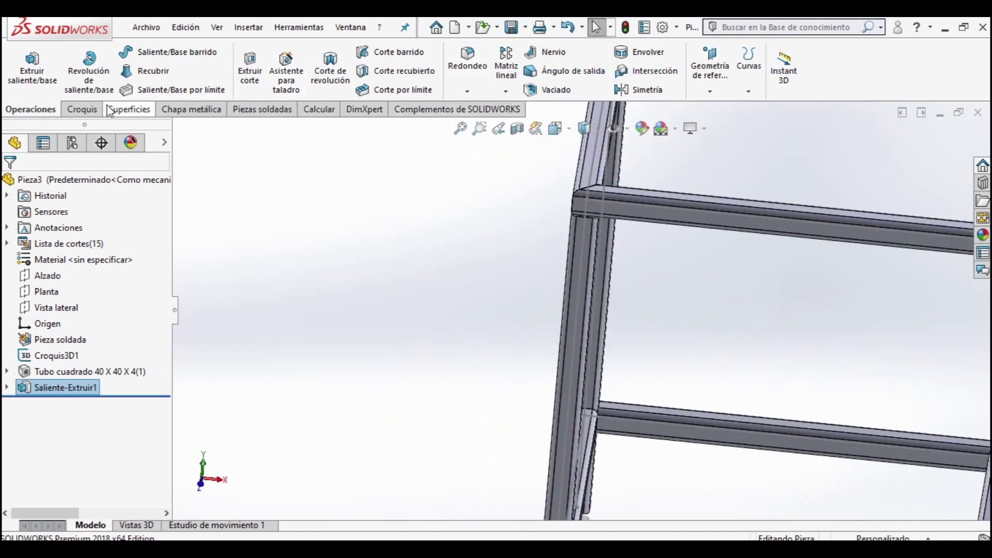
# - Start a weldment gusset with the leg face and top beam face as supports
pyautogui.click(96, 115)
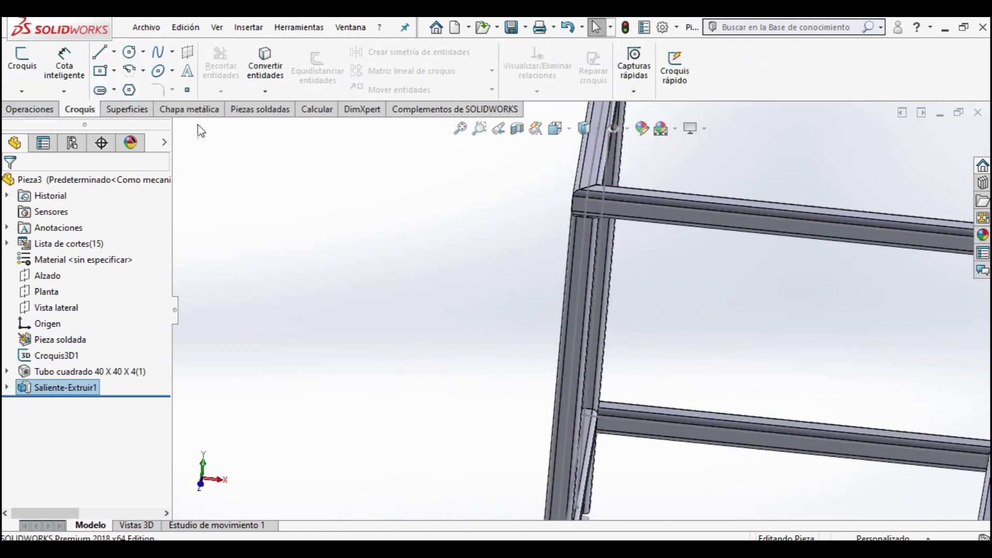
pyautogui.click(132, 109)
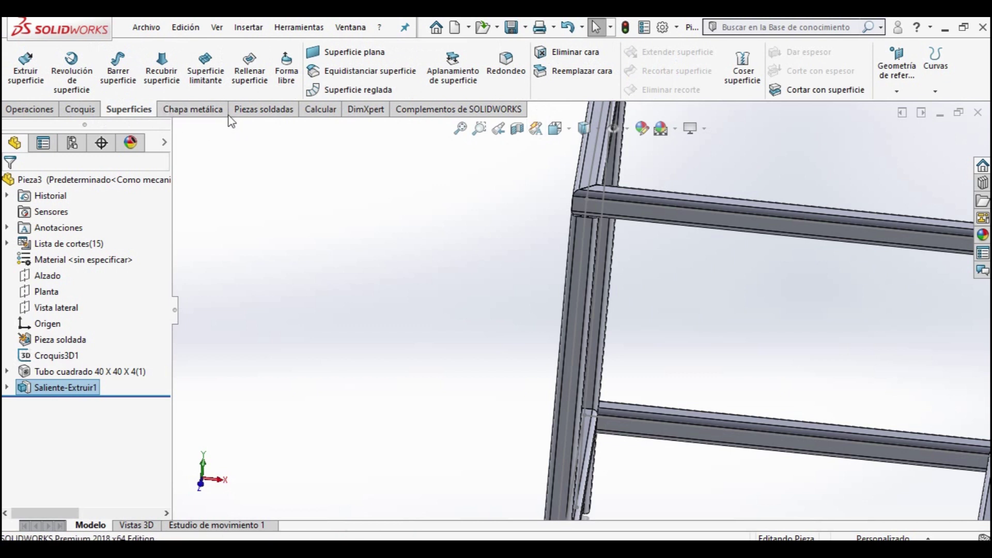
pyautogui.click(284, 110)
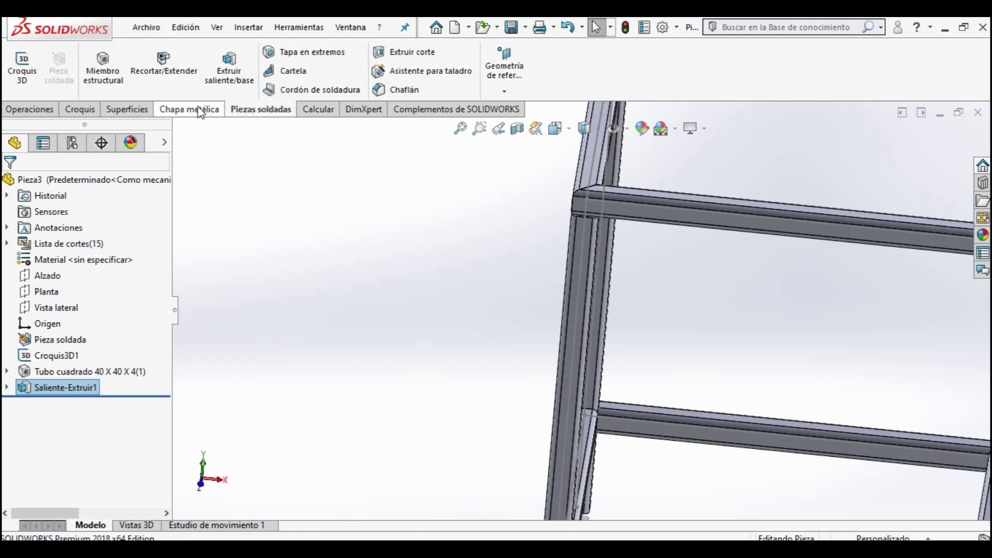
pyautogui.click(302, 80)
pyautogui.scroll(-5, 513, 266)
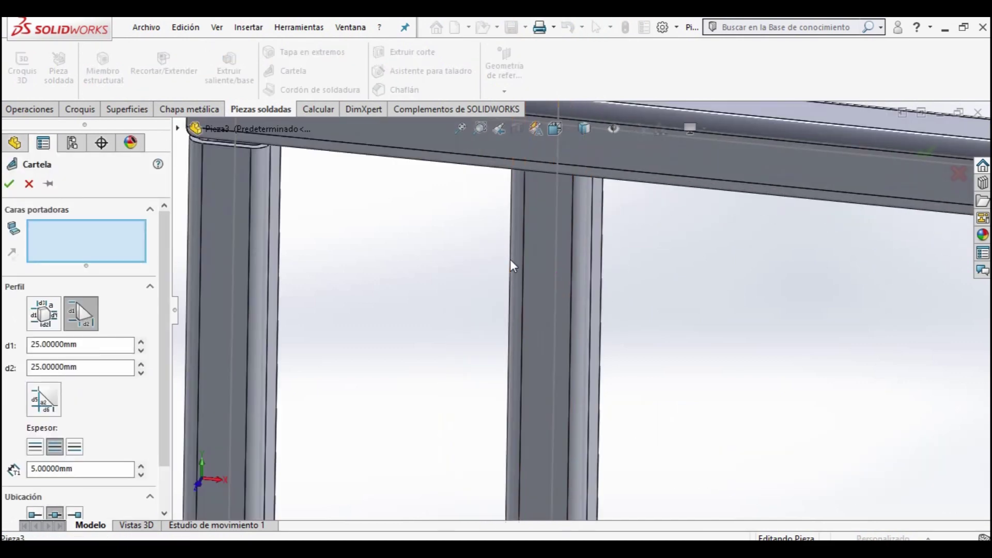
pyautogui.scroll(3, 443, 254)
pyautogui.scroll(-3, 457, 274)
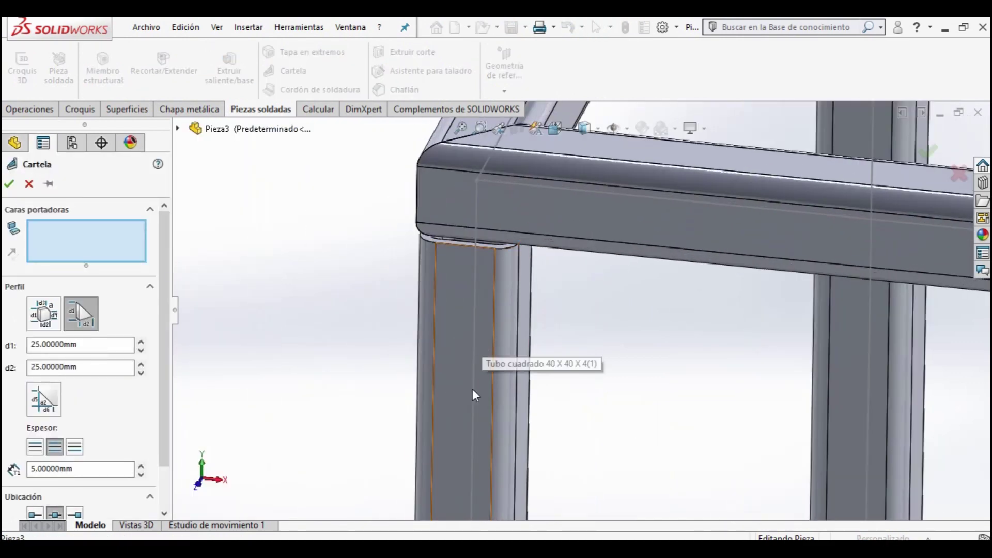
pyautogui.scroll(3, 470, 325)
pyautogui.scroll(3, 510, 343)
pyautogui.scroll(2, 546, 308)
pyautogui.moveTo(547, 308); pyautogui.dragTo(483, 319, button='middle')
pyautogui.scroll(3, 483, 319)
pyautogui.scroll(-4, 518, 266)
pyautogui.scroll(-3, 543, 267)
pyautogui.click(571, 268)
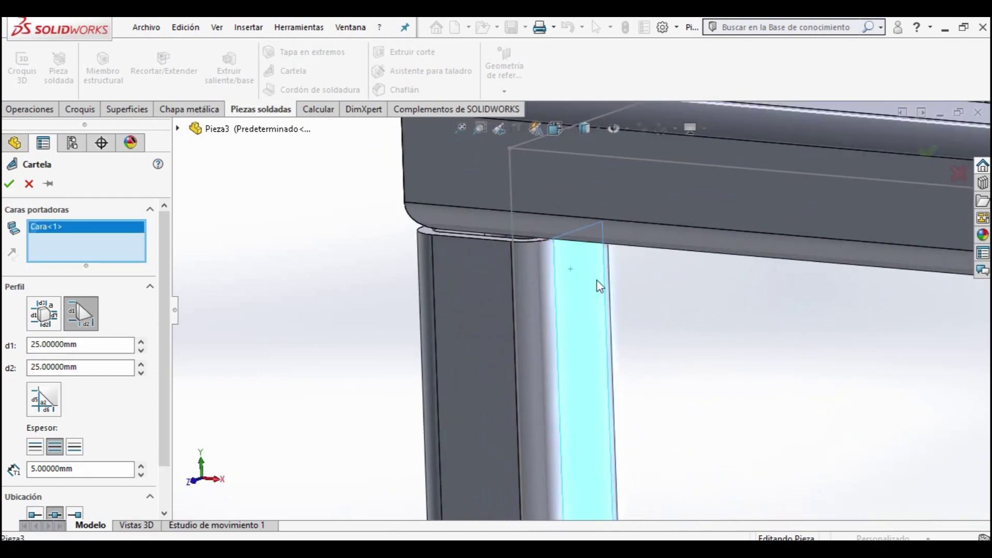
pyautogui.scroll(2, 610, 279)
pyautogui.scroll(-1, 642, 259)
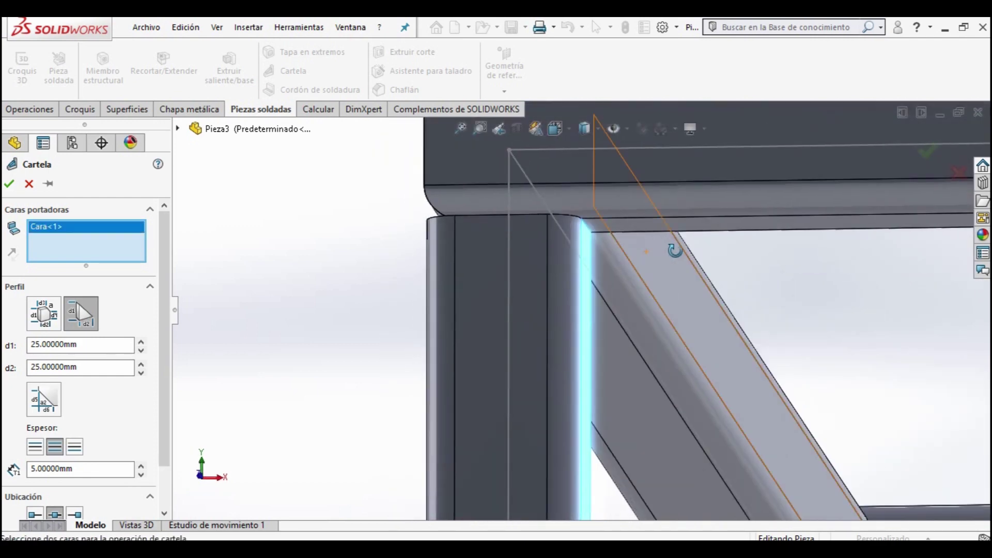
pyautogui.click(717, 230)
pyautogui.scroll(2, 651, 313)
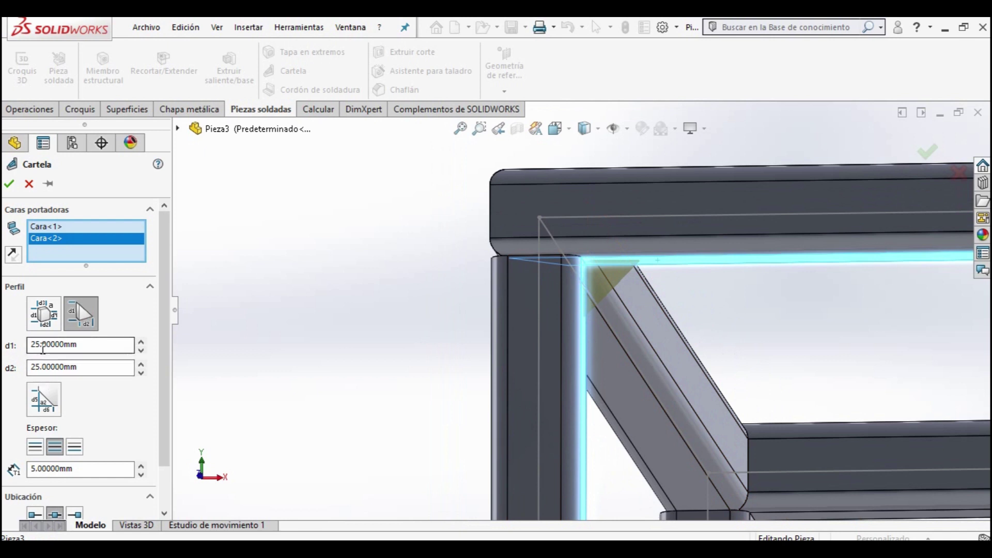
# - Set both gusset legs to 75 mm at 5 mm thickness and accept Cartela1
pyautogui.click(34, 346)
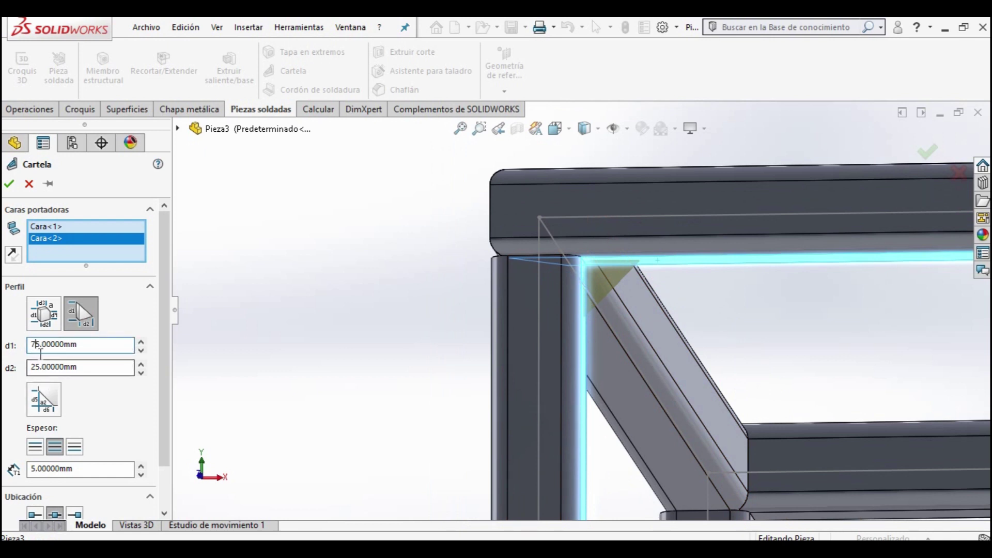
pyautogui.click(35, 367)
pyautogui.write('75.00000')
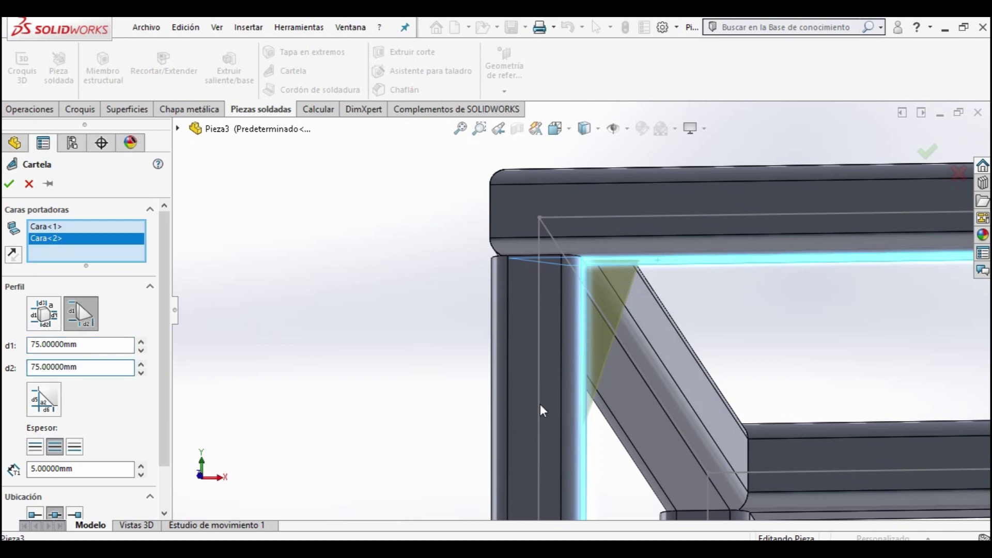
pyautogui.scroll(3, 750, 383)
pyautogui.scroll(2, 658, 377)
pyautogui.scroll(1, 592, 332)
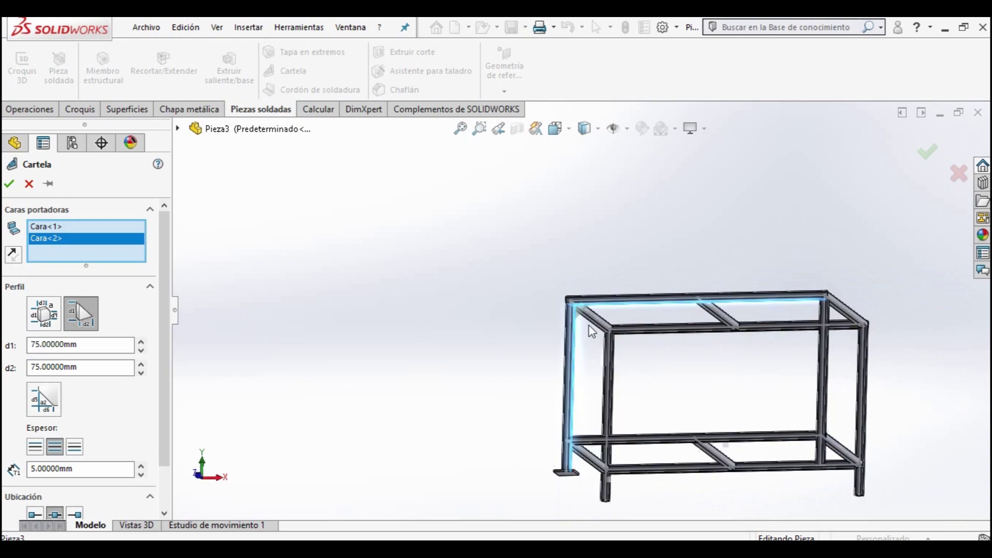
pyautogui.scroll(-3, 592, 374)
pyautogui.click(929, 152)
pyautogui.scroll(3, 568, 356)
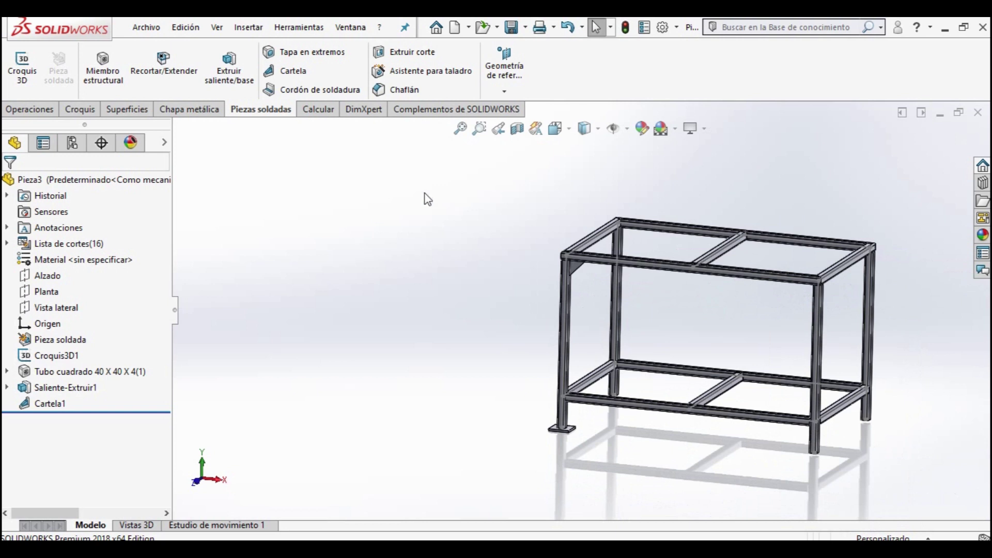
# - Create Plano2 offset 625 mm from the Vista lateral plane
pyautogui.click(30, 109)
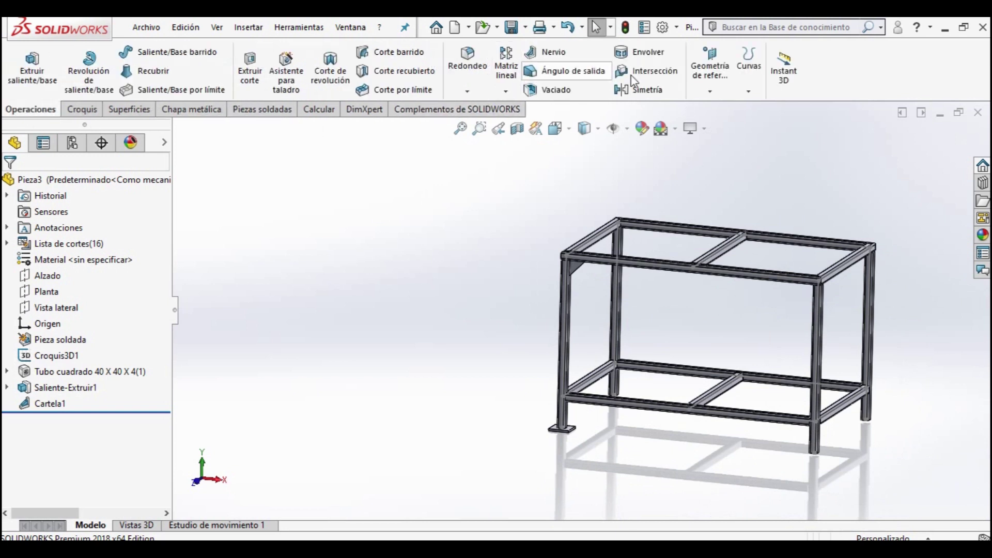
pyautogui.click(710, 91)
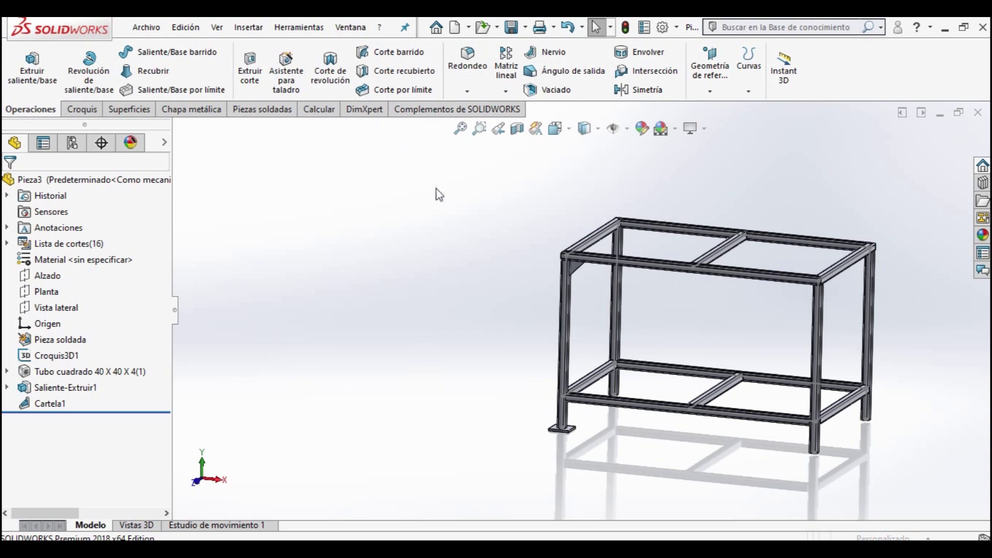
pyautogui.click(712, 89)
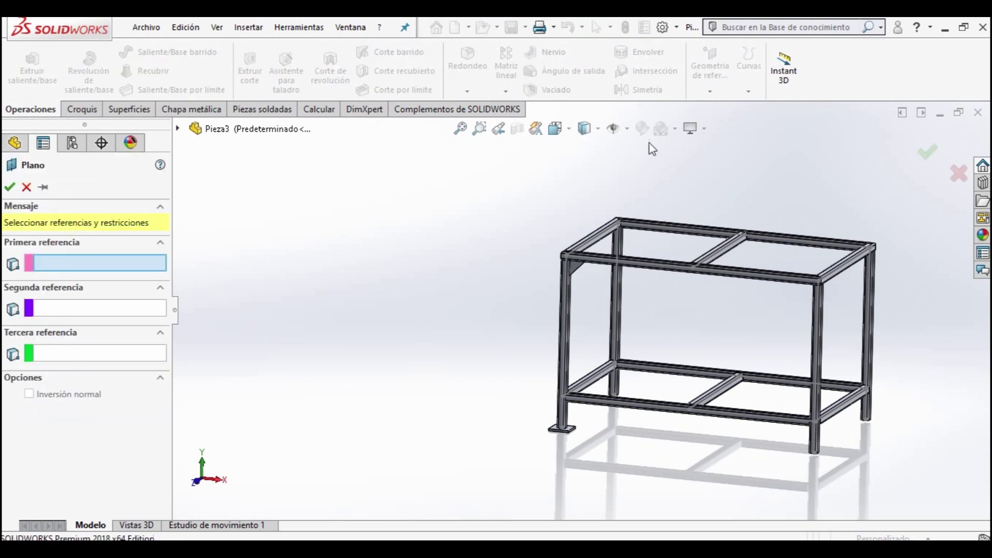
pyautogui.click(178, 128)
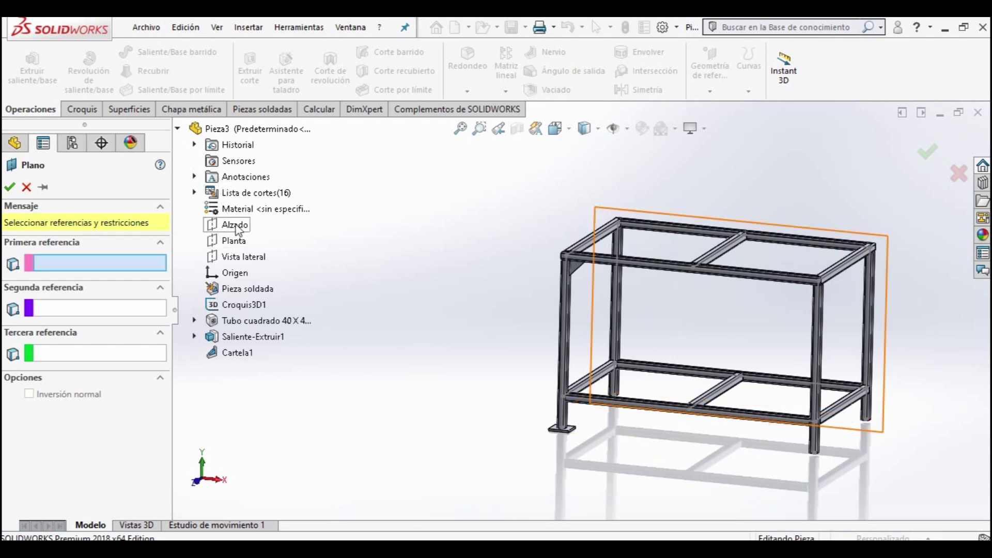
pyautogui.scroll(-3, 432, 243)
pyautogui.moveTo(600, 301); pyautogui.dragTo(586, 336, button='middle')
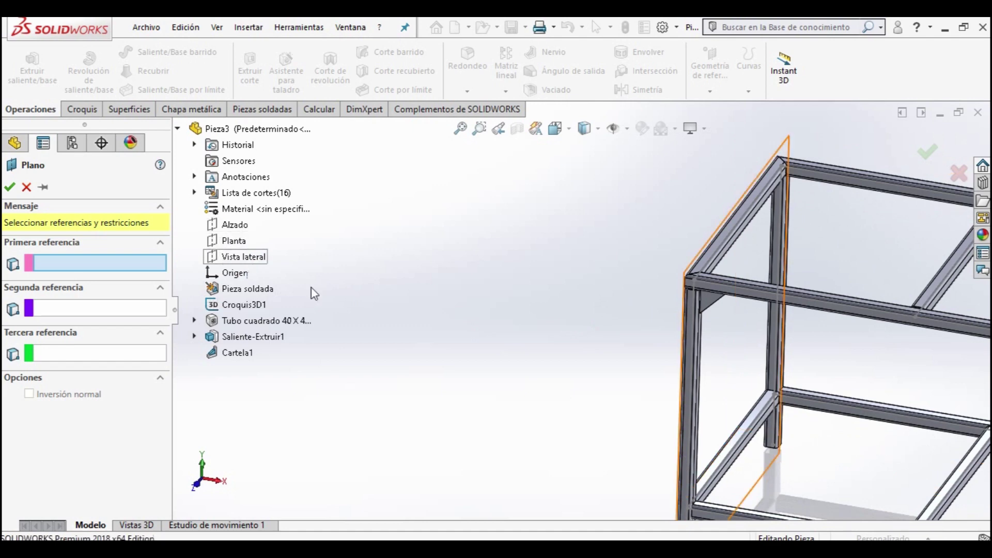
pyautogui.click(243, 257)
pyautogui.scroll(3, 742, 388)
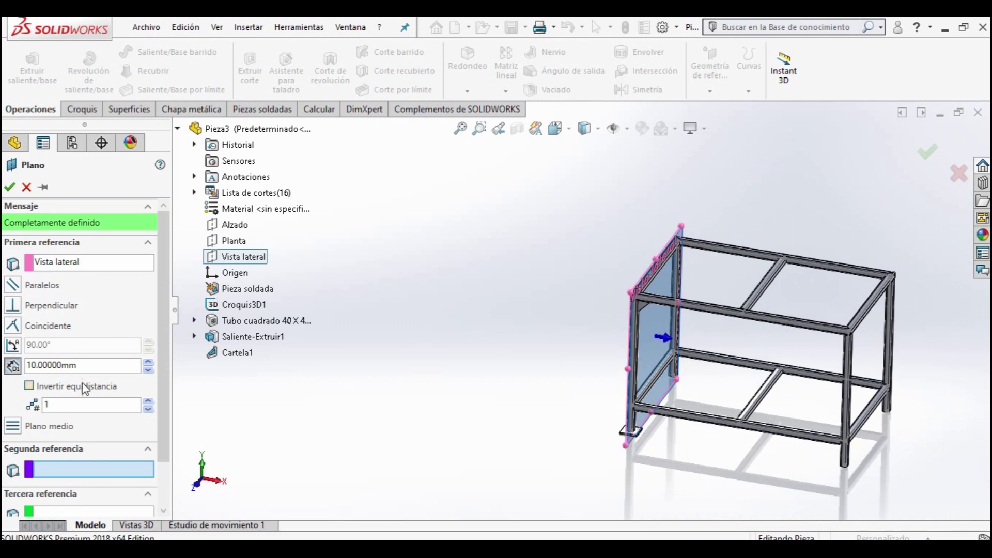
pyautogui.moveTo(96, 369); pyautogui.dragTo(26, 366)
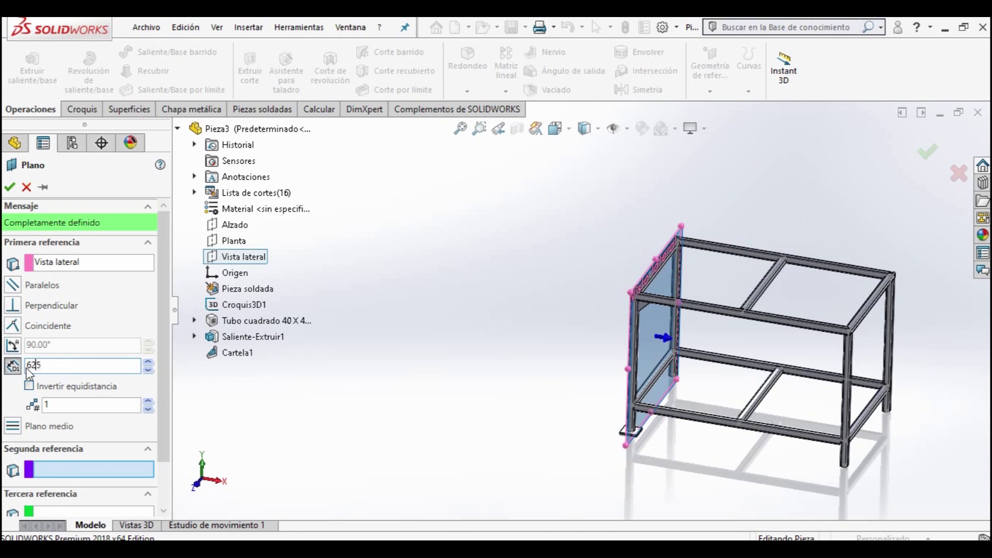
pyautogui.write('5')
pyautogui.press('Return')
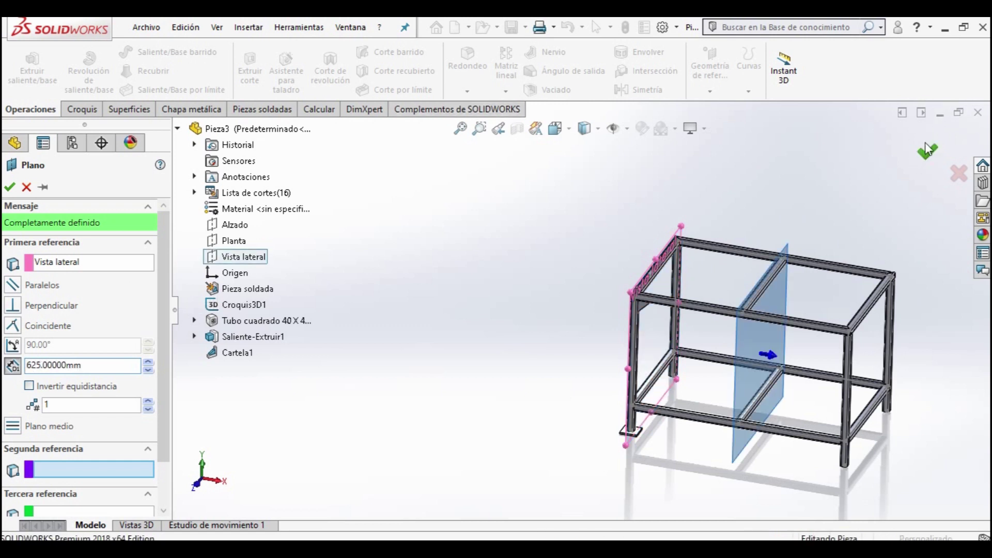
pyautogui.click(926, 150)
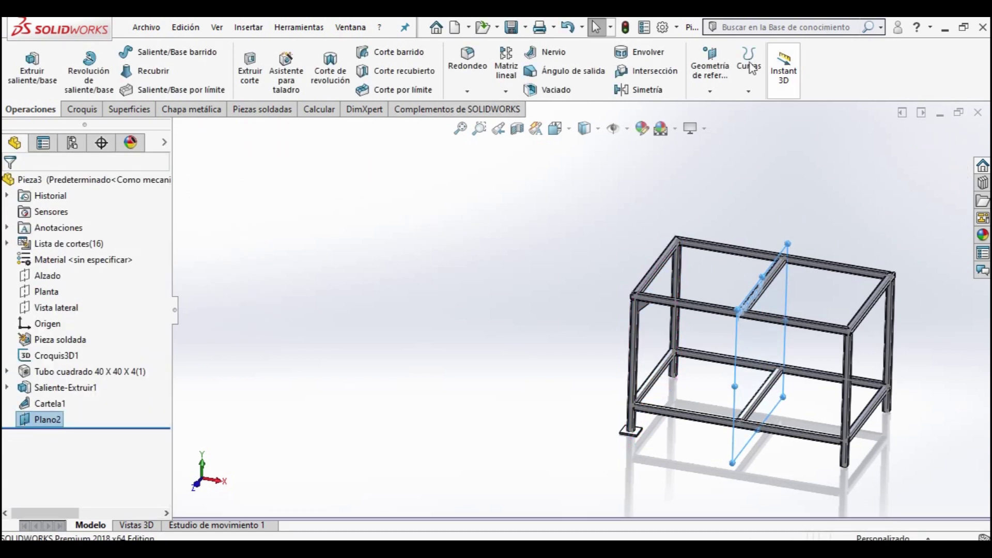
# - Start a new plane, replacing the Plano2 reference with the Alzado plane
pyautogui.click(710, 64)
pyautogui.click(724, 107)
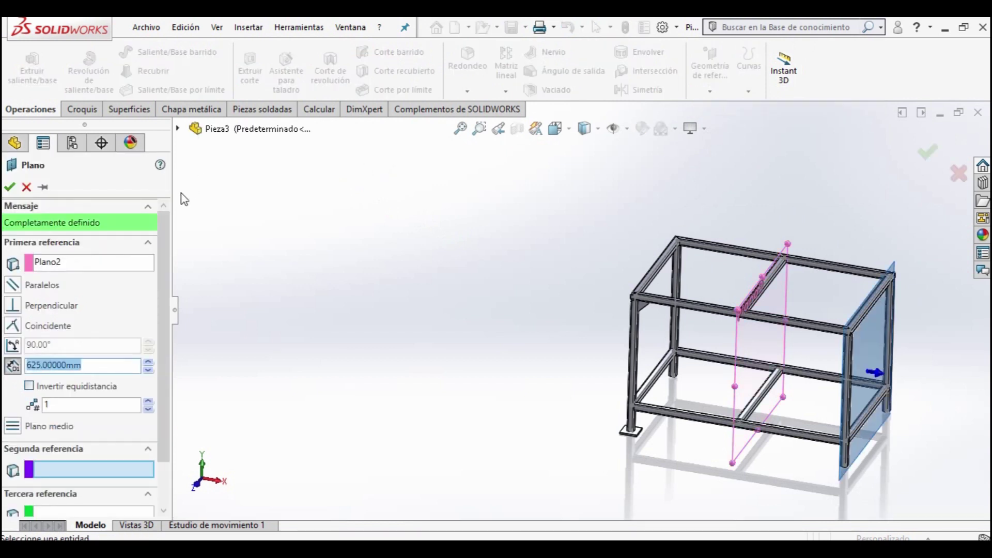
pyautogui.click(89, 247)
pyautogui.click(51, 261)
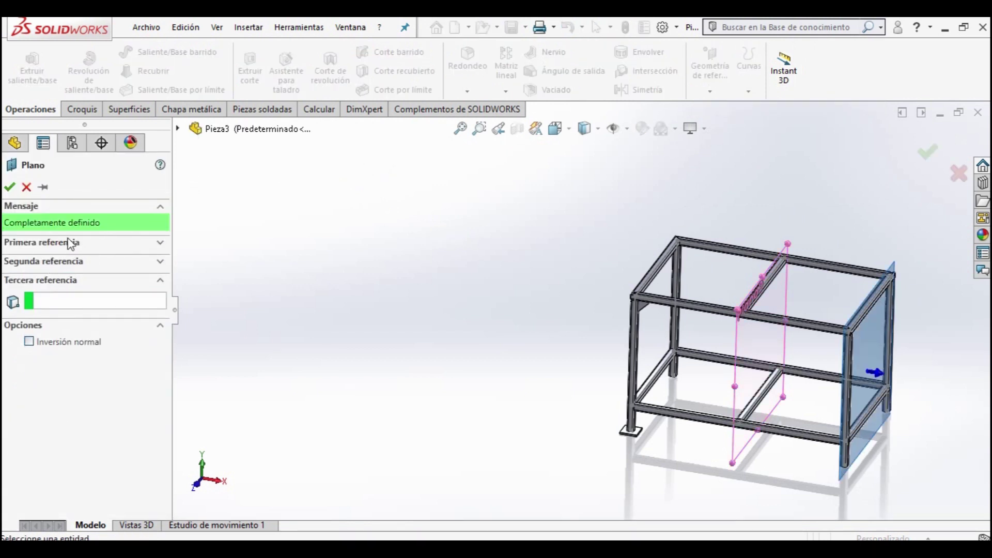
pyautogui.click(69, 243)
pyautogui.click(43, 263)
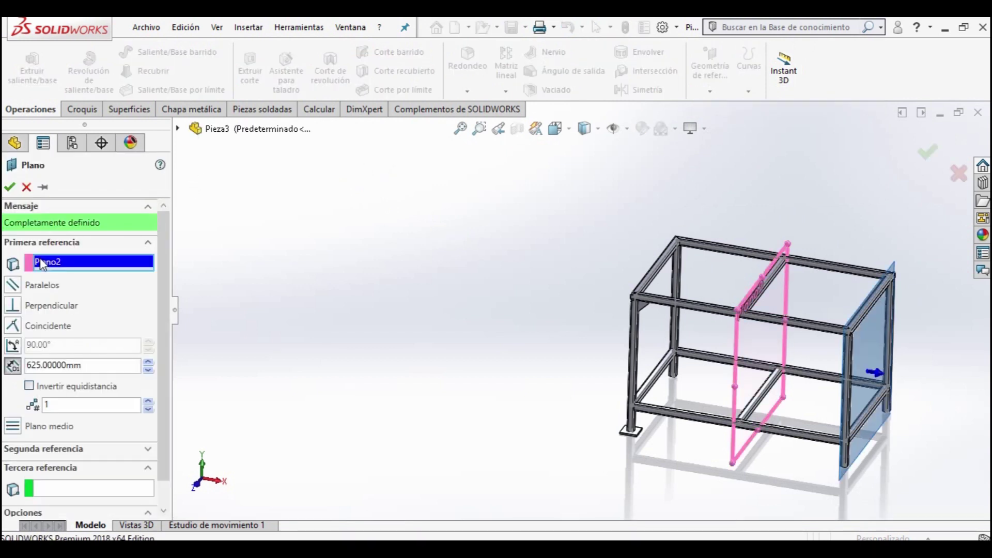
pyautogui.rightClick(50, 268)
pyautogui.click(77, 269)
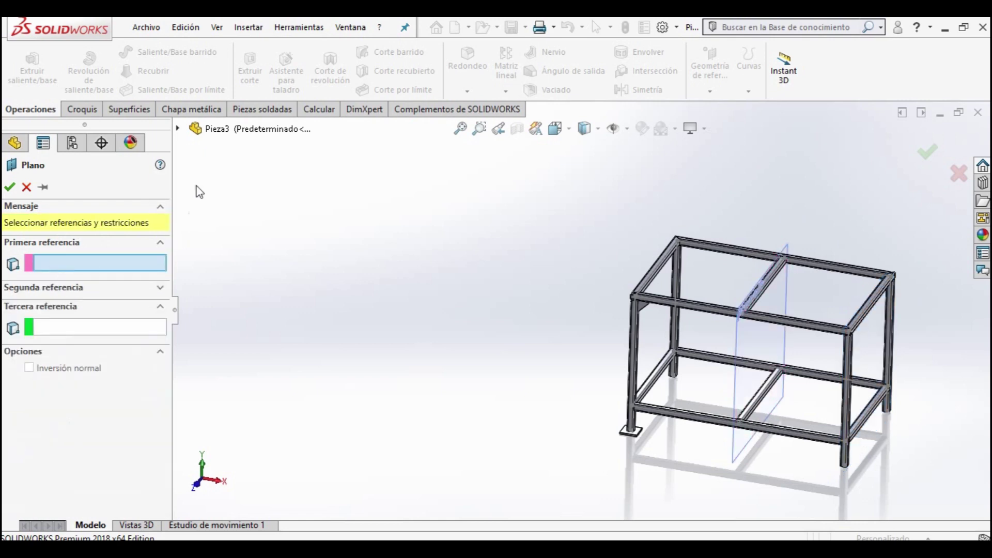
pyautogui.click(178, 128)
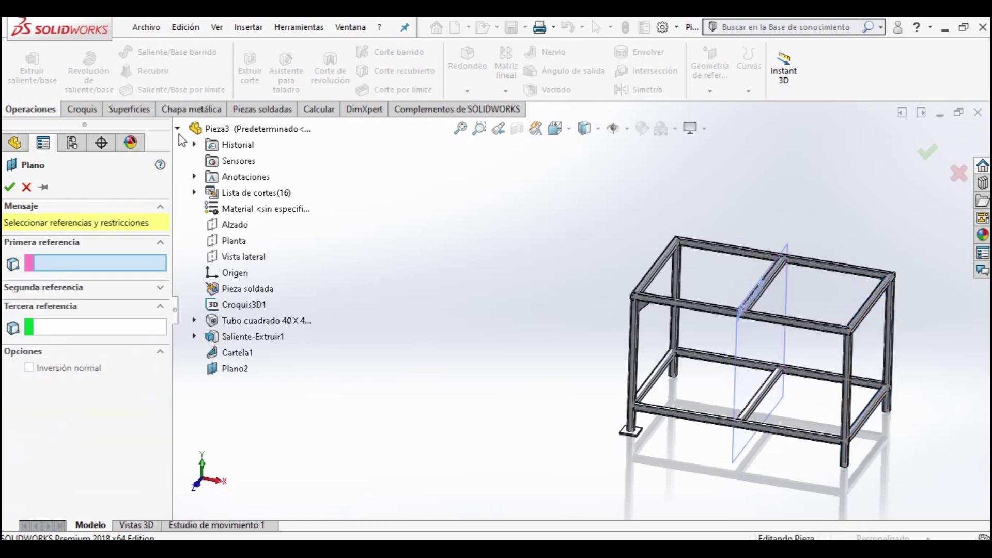
pyautogui.click(237, 228)
# - Offset the plane 760/2 (380 mm) from Alzado and accept it as Plano3
pyautogui.moveTo(646, 361); pyautogui.dragTo(682, 372, button='middle')
pyautogui.write('760/2')
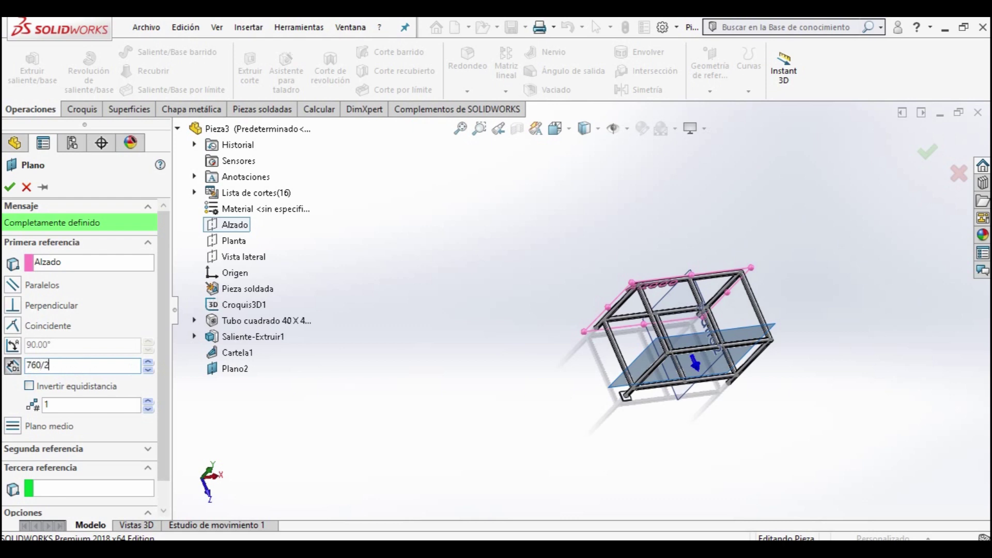
pyautogui.press('Return')
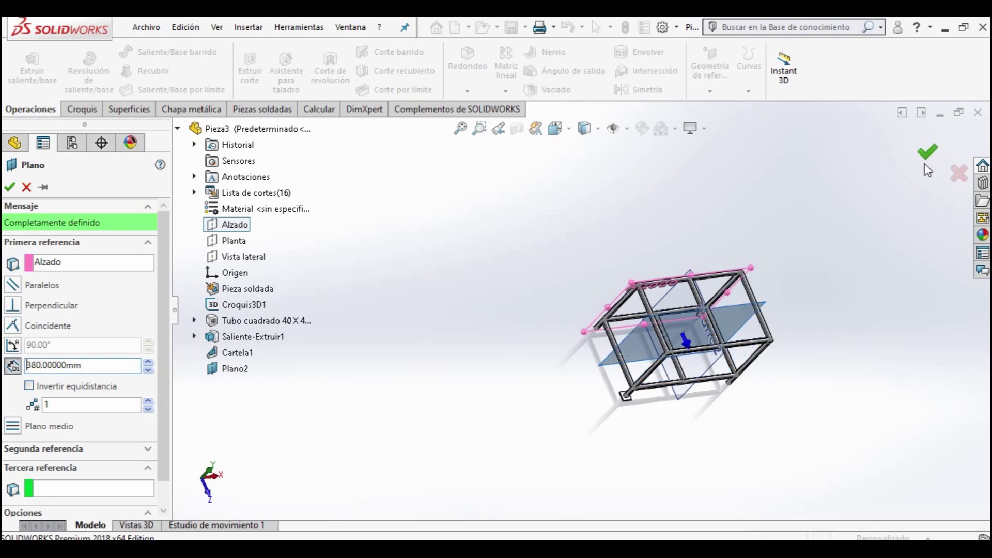
pyautogui.press('Return')
pyautogui.scroll(-5, 656, 407)
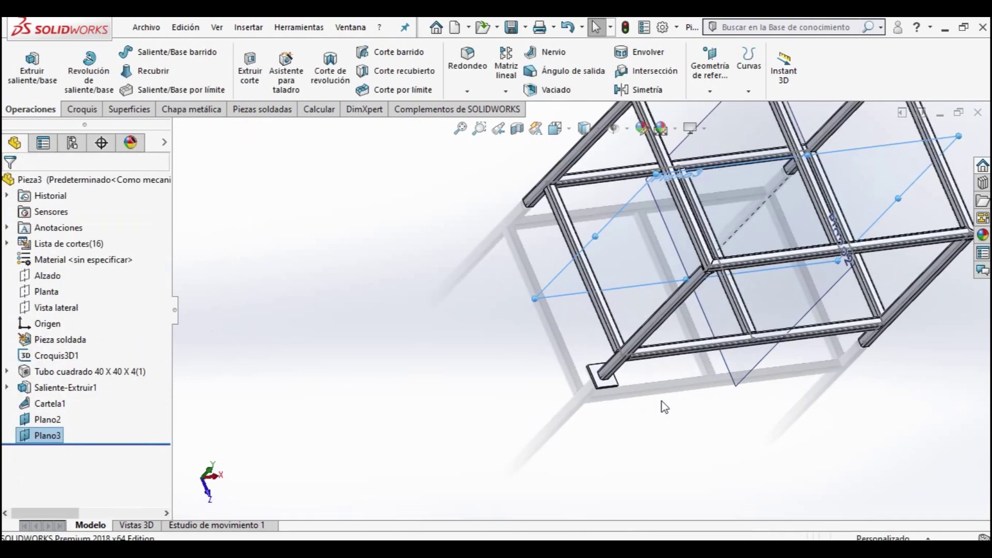
pyautogui.scroll(5, 640, 383)
pyautogui.scroll(-5, 638, 381)
pyautogui.scroll(5, 624, 401)
pyautogui.scroll(-5, 573, 360)
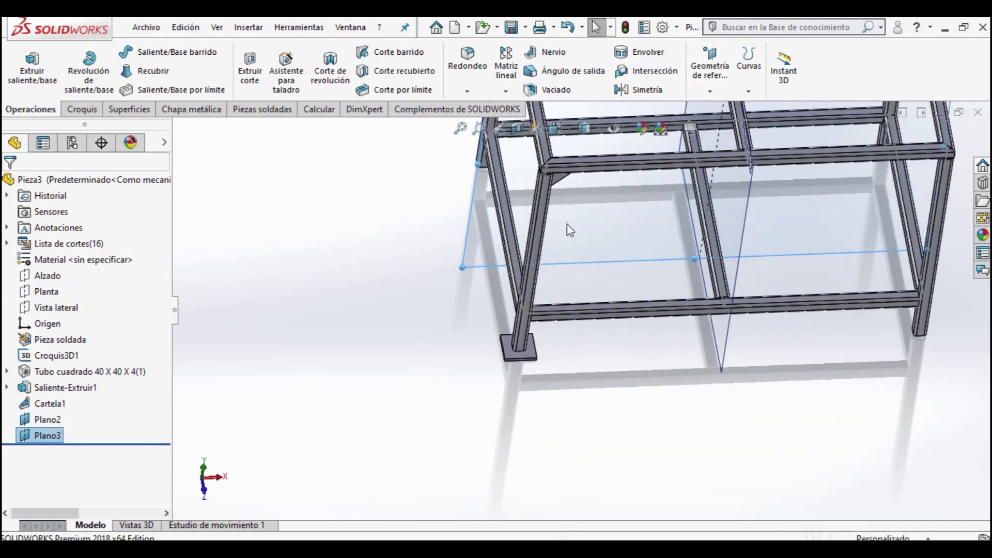
pyautogui.scroll(-3, 568, 230)
pyautogui.scroll(3, 550, 343)
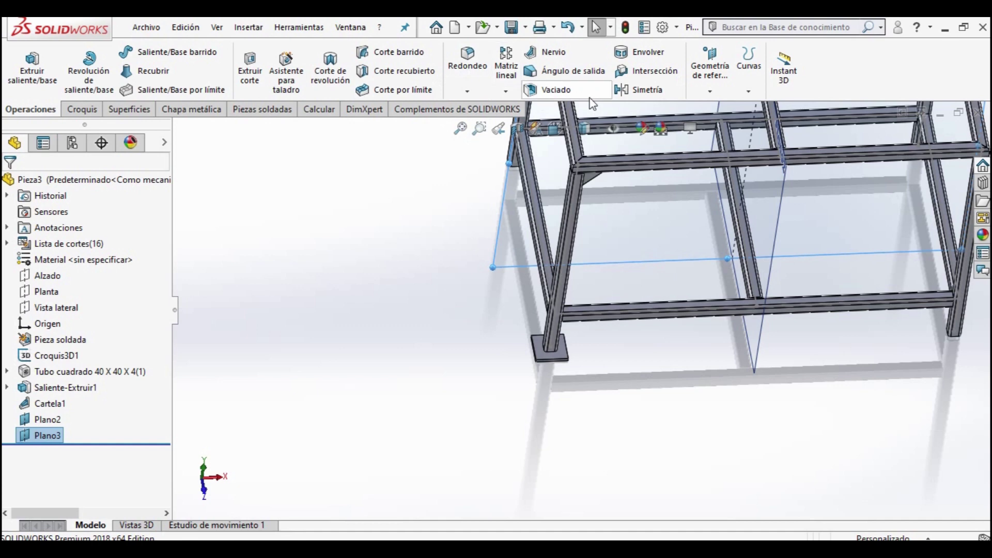
pyautogui.click(641, 89)
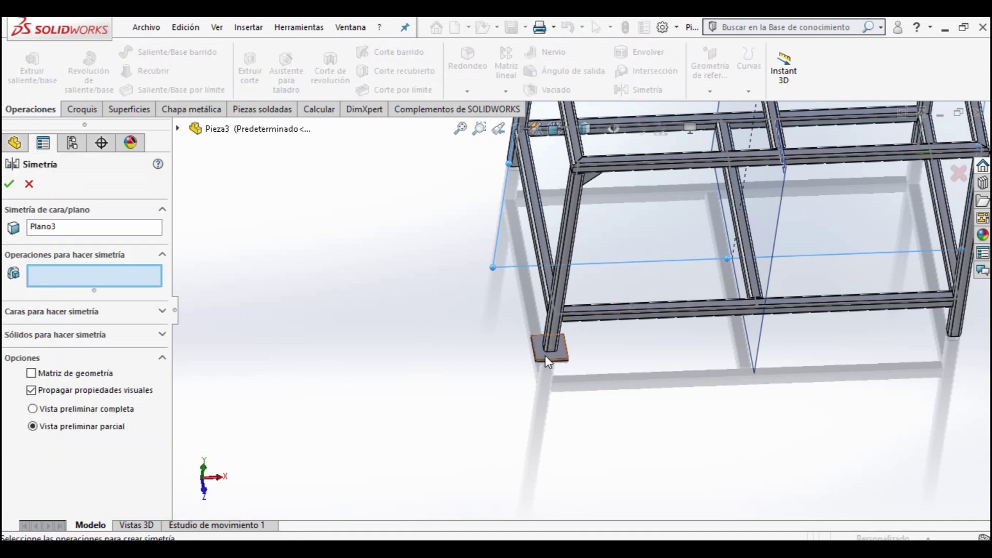
# - Add the foot plate and gusset to the mirror and accept it as Simetria1
pyautogui.scroll(3, 563, 298)
pyautogui.scroll(-3, 558, 346)
pyautogui.click(558, 352)
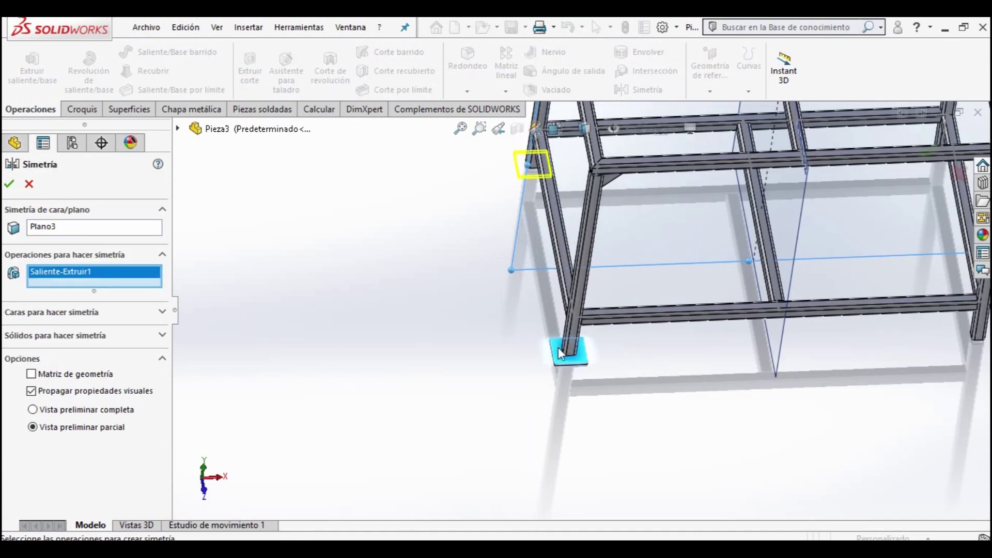
pyautogui.scroll(5, 555, 300)
pyautogui.scroll(-5, 553, 254)
pyautogui.scroll(-5, 586, 274)
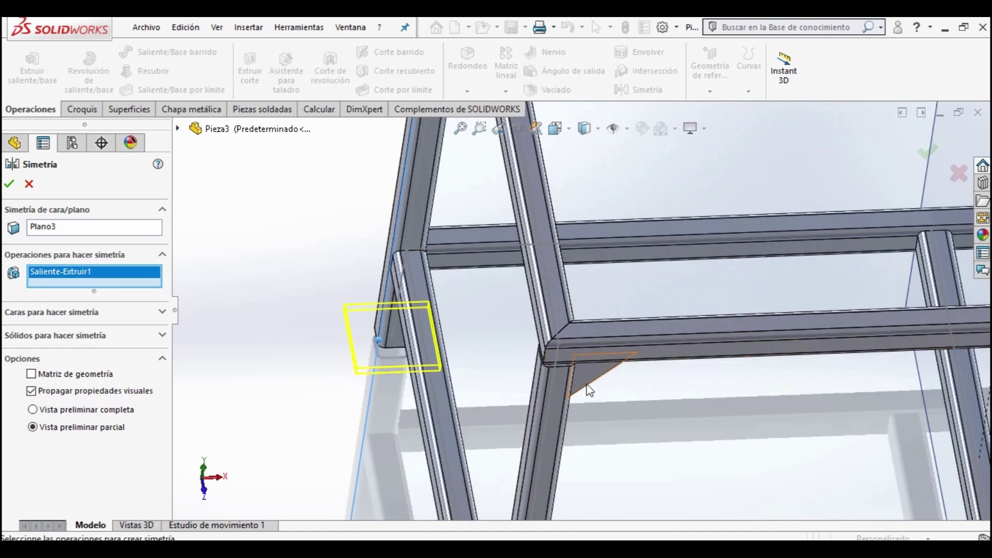
pyautogui.click(589, 391)
pyautogui.scroll(5, 593, 394)
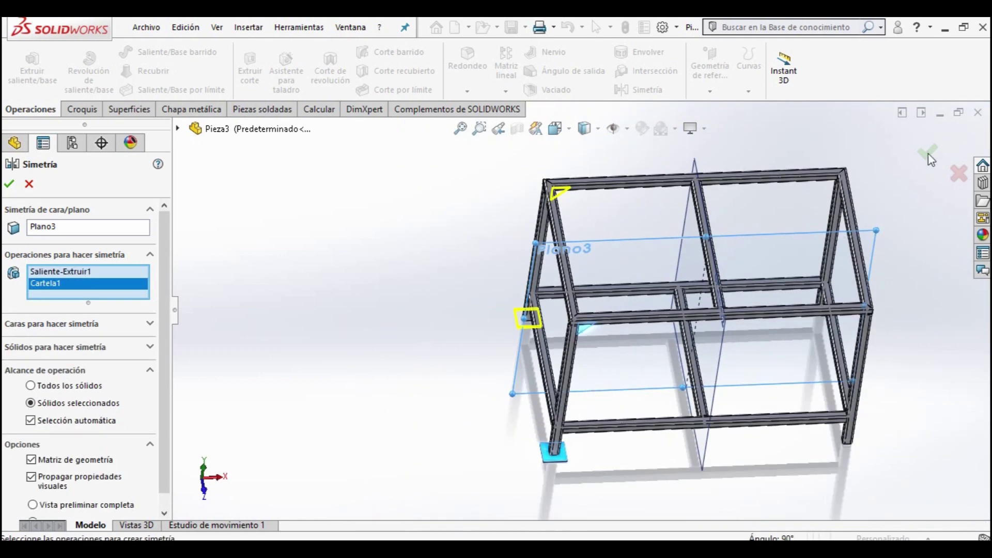
pyautogui.click(933, 150)
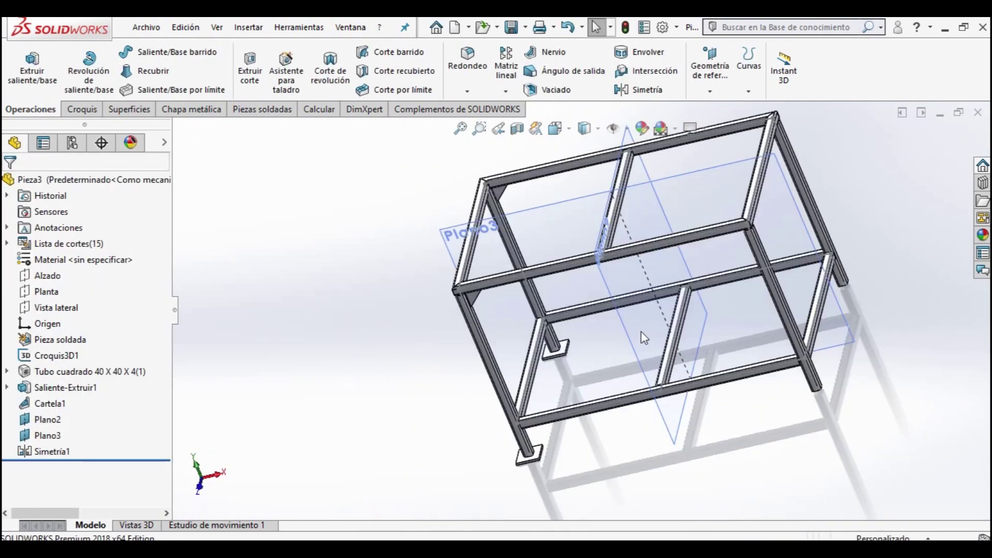
# - Inspect the mirrored frame, then start a second mirror across Plano2
pyautogui.scroll(-5, 525, 247)
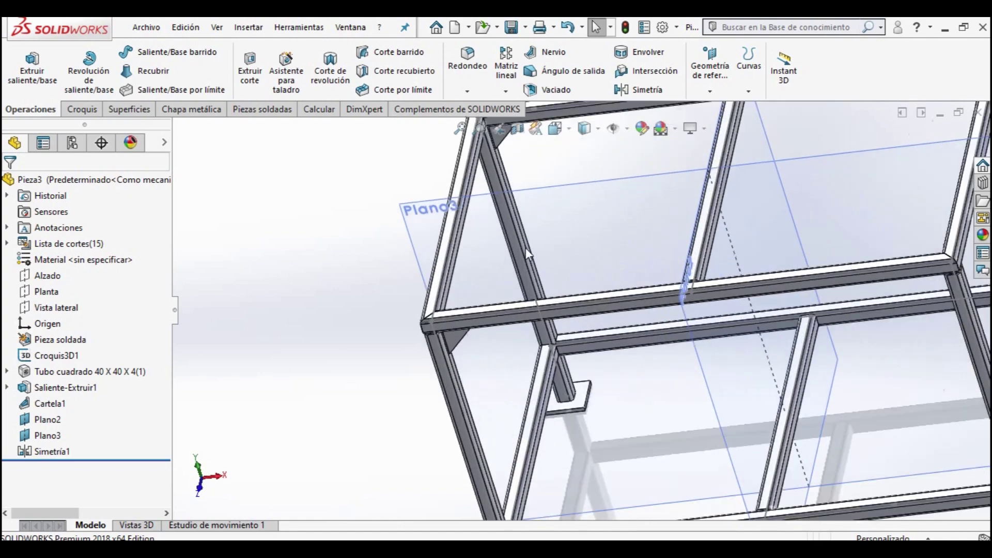
pyautogui.scroll(5, 555, 331)
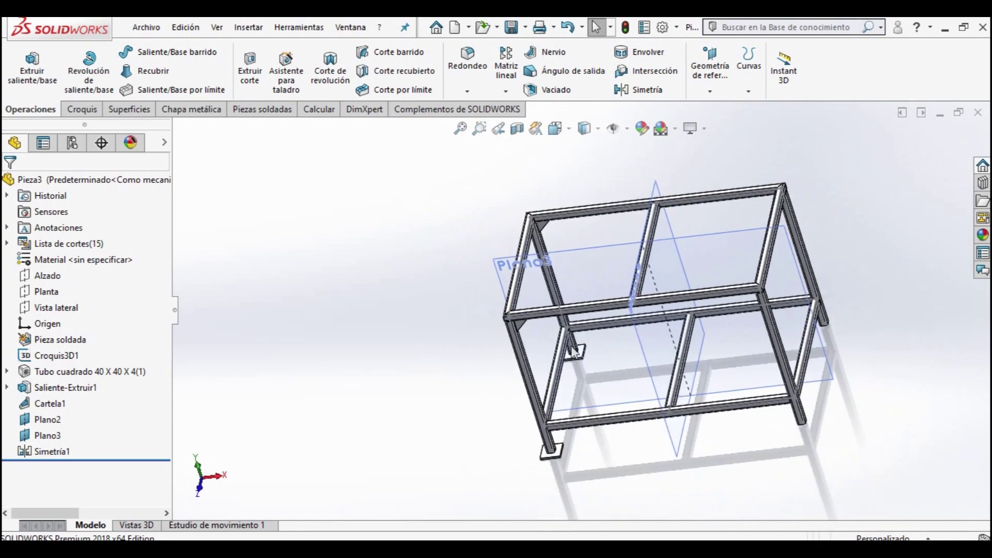
pyautogui.scroll(-3, 744, 293)
pyautogui.moveTo(749, 294)
pyautogui.mouseDown(button='middle')
pyautogui.moveTo(722, 318)
pyautogui.moveTo(763, 288)
pyautogui.mouseUp(button='middle')
pyautogui.scroll(5, 764, 288)
pyautogui.scroll(-2, 580, 303)
pyautogui.moveTo(580, 303)
pyautogui.mouseDown(button='middle')
pyautogui.moveTo(549, 299)
pyautogui.moveTo(527, 333)
pyautogui.mouseUp(button='middle')
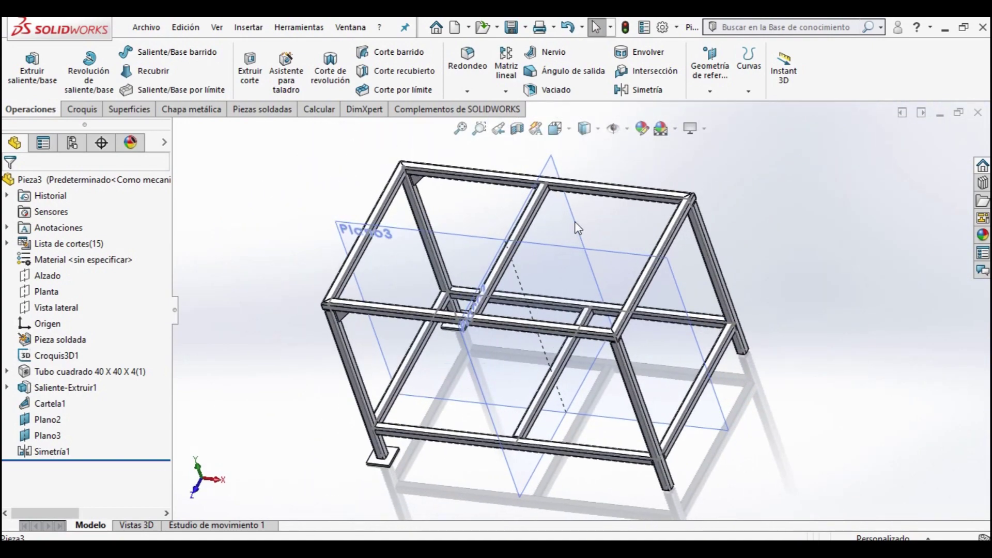
pyautogui.click(561, 225)
pyautogui.click(640, 89)
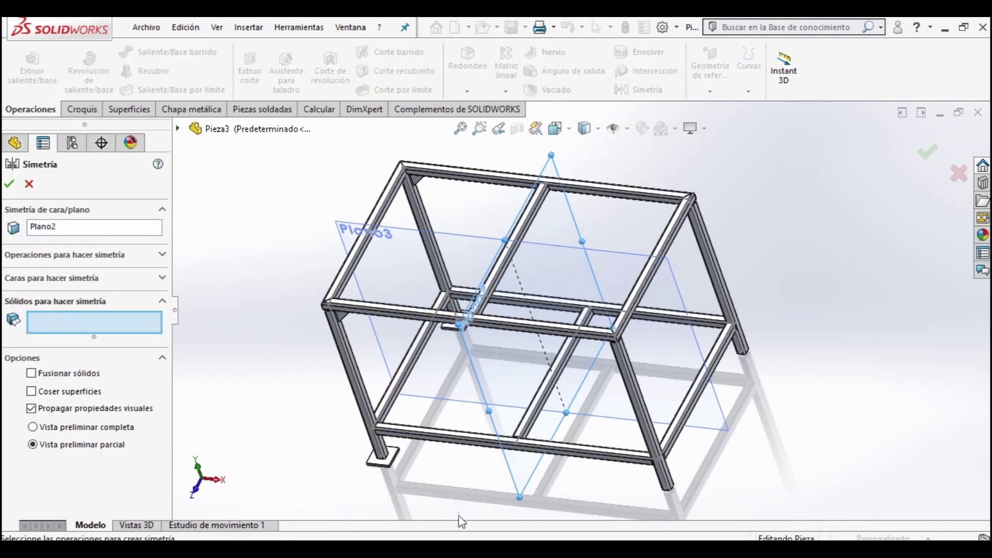
# - Add the corner leg and front horizontal tube to the bodies to mirror across Plano2
pyautogui.scroll(-3, 413, 468)
pyautogui.click(381, 418)
pyautogui.scroll(3, 429, 424)
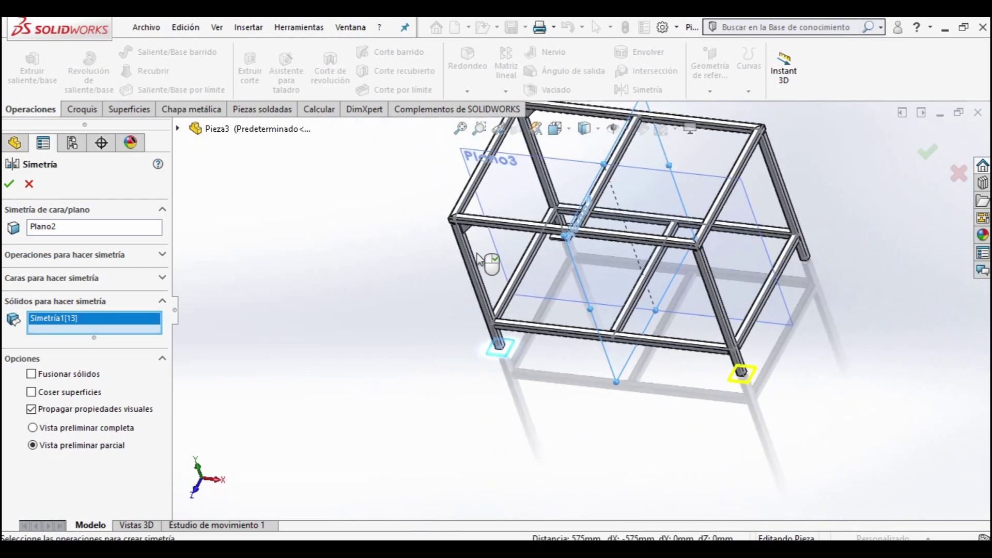
pyautogui.scroll(-3, 488, 261)
pyautogui.click(482, 222)
pyautogui.scroll(3, 587, 221)
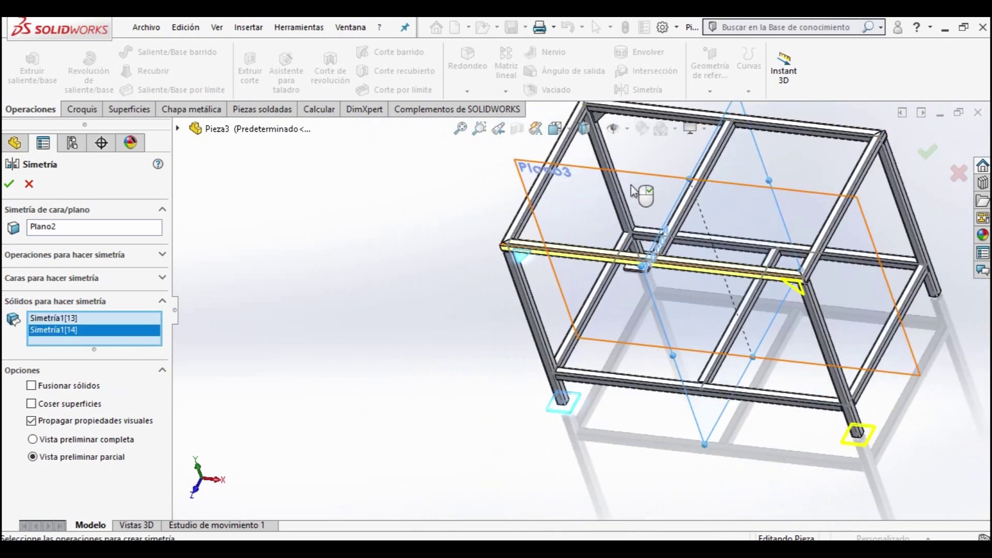
pyautogui.scroll(-1, 627, 162)
pyautogui.scroll(-3, 627, 161)
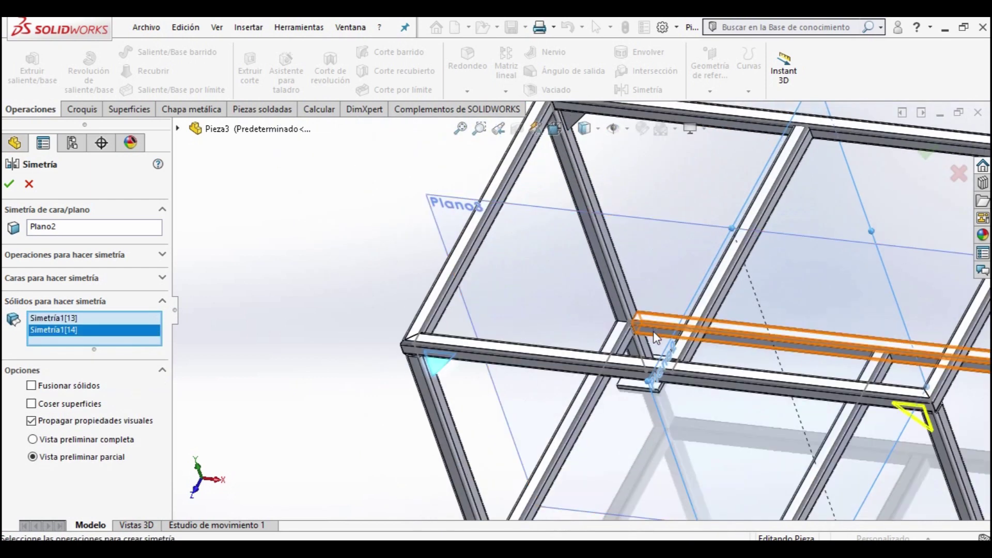
# - Add the top corner frame body and accept the mirror as Simetria8
pyautogui.click(178, 128)
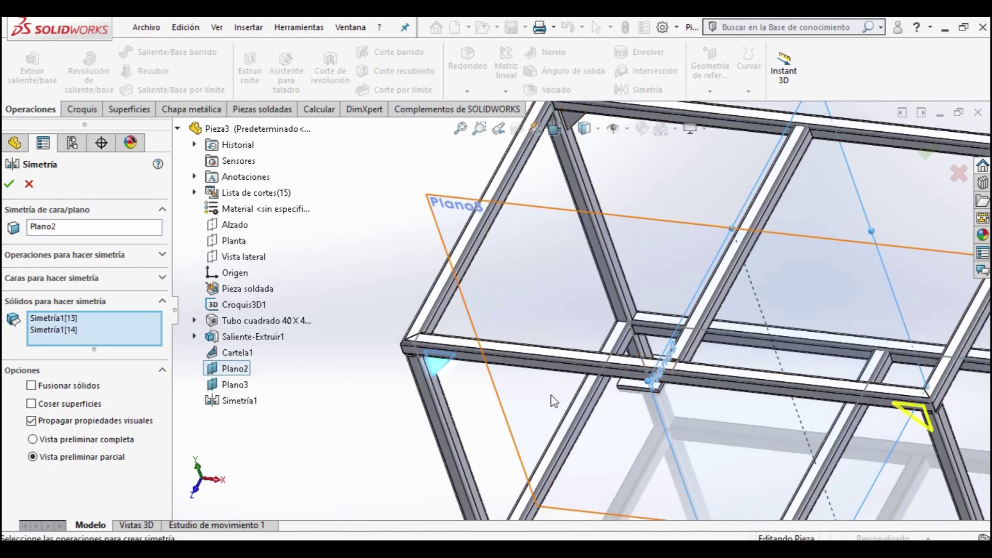
pyautogui.scroll(2, 483, 391)
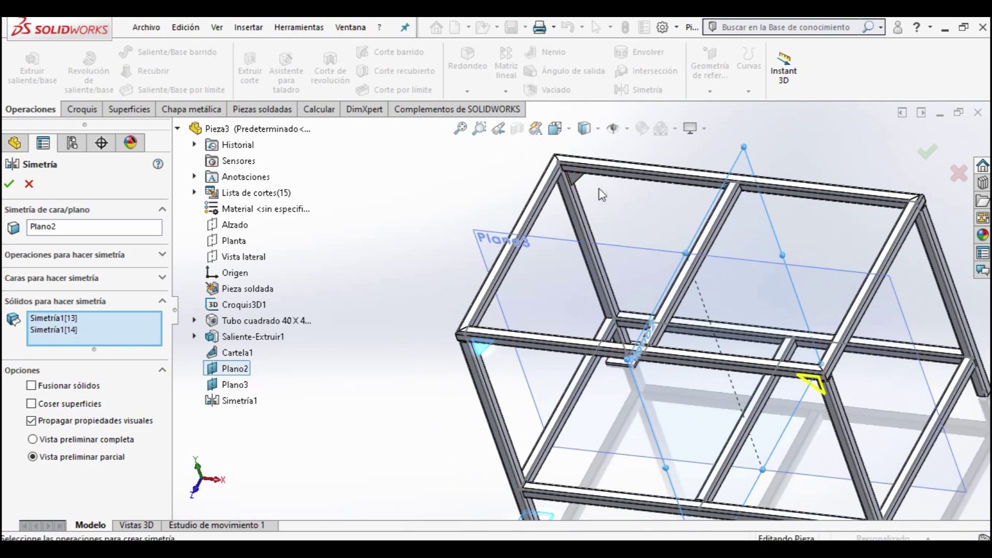
pyautogui.scroll(-3, 584, 193)
pyautogui.click(553, 204)
pyautogui.scroll(3, 554, 204)
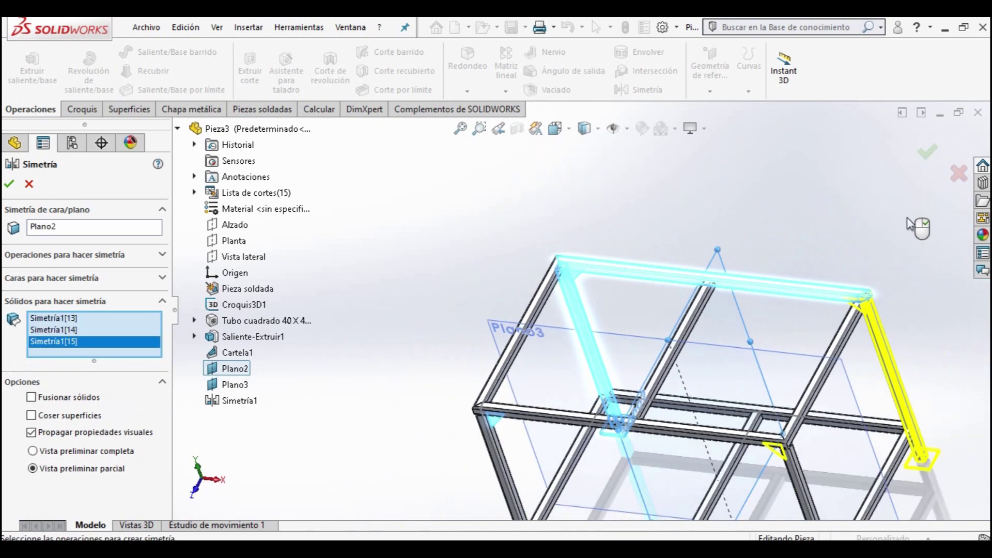
pyautogui.click(925, 150)
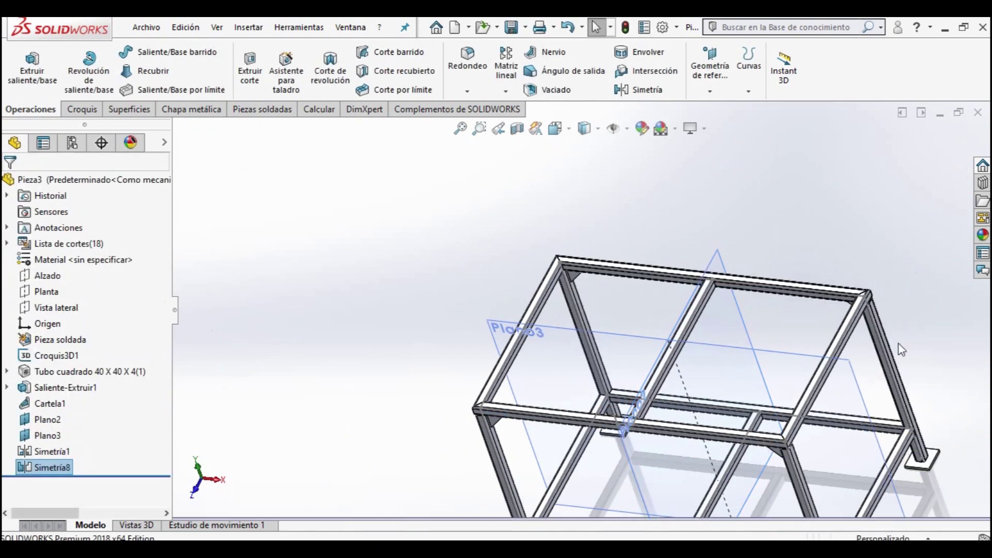
# - Orbit around the mirrored frame and dismiss the unsaved document notice
pyautogui.scroll(-5, 904, 341)
pyautogui.scroll(5, 798, 407)
pyautogui.moveTo(604, 370); pyautogui.dragTo(615, 421, button='middle')
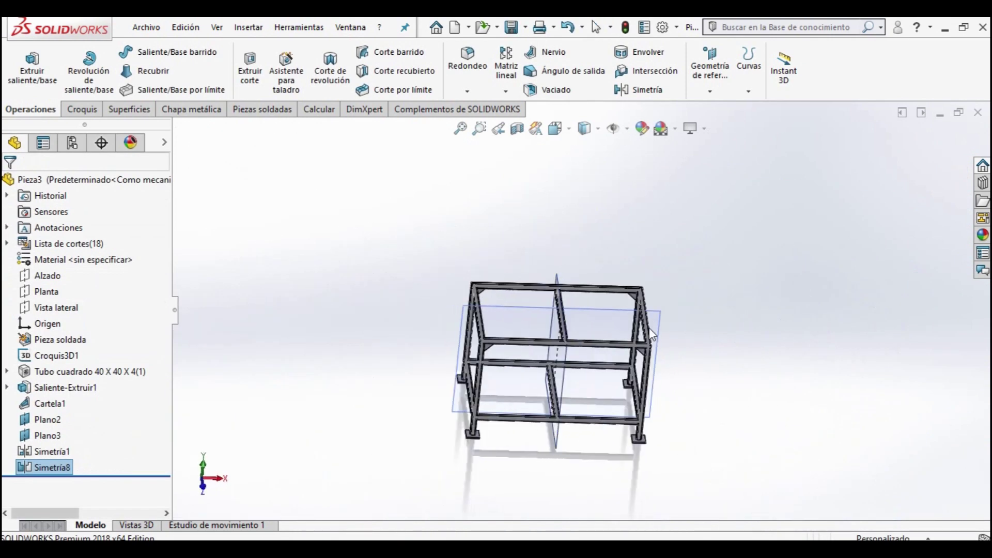
pyautogui.scroll(-5, 615, 421)
pyautogui.scroll(3, 615, 421)
pyautogui.scroll(-2, 615, 421)
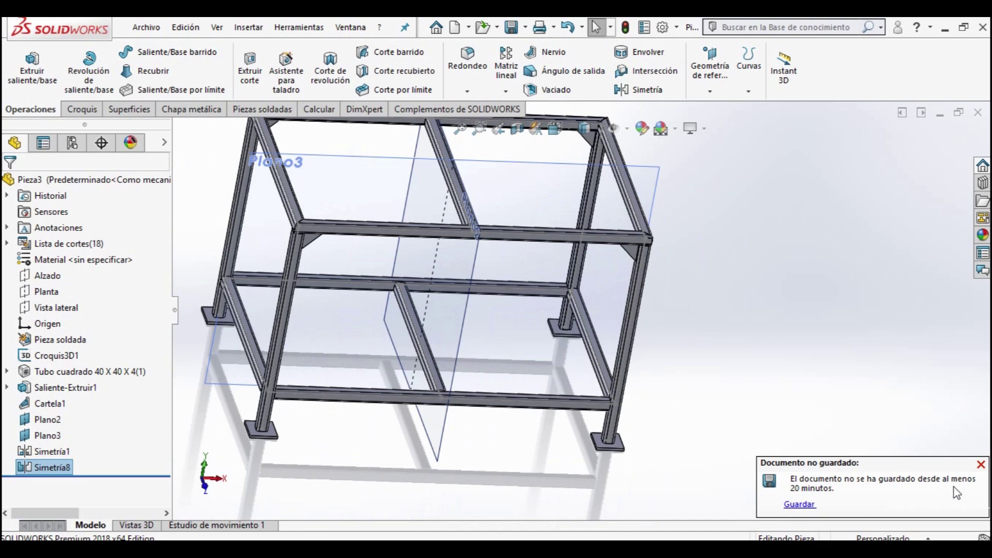
pyautogui.click(980, 464)
# - Orbit and tilt the view to inspect the frame members from above
pyautogui.scroll(3, 392, 380)
pyautogui.moveTo(531, 326)
pyautogui.mouseDown(button='middle')
pyautogui.moveTo(499, 334)
pyautogui.moveTo(509, 406)
pyautogui.mouseUp(button='middle')
pyautogui.scroll(-2, 426, 250)
pyautogui.scroll(-3, 447, 286)
pyautogui.scroll(4, 447, 286)
pyautogui.moveTo(572, 288)
pyautogui.mouseDown(button='middle')
pyautogui.moveTo(516, 339)
pyautogui.moveTo(561, 324)
pyautogui.moveTo(549, 254)
pyautogui.mouseUp(button='middle')
pyautogui.scroll(-3, 549, 254)
pyautogui.moveTo(591, 312); pyautogui.dragTo(589, 284, button='middle')
pyautogui.scroll(5, 589, 285)
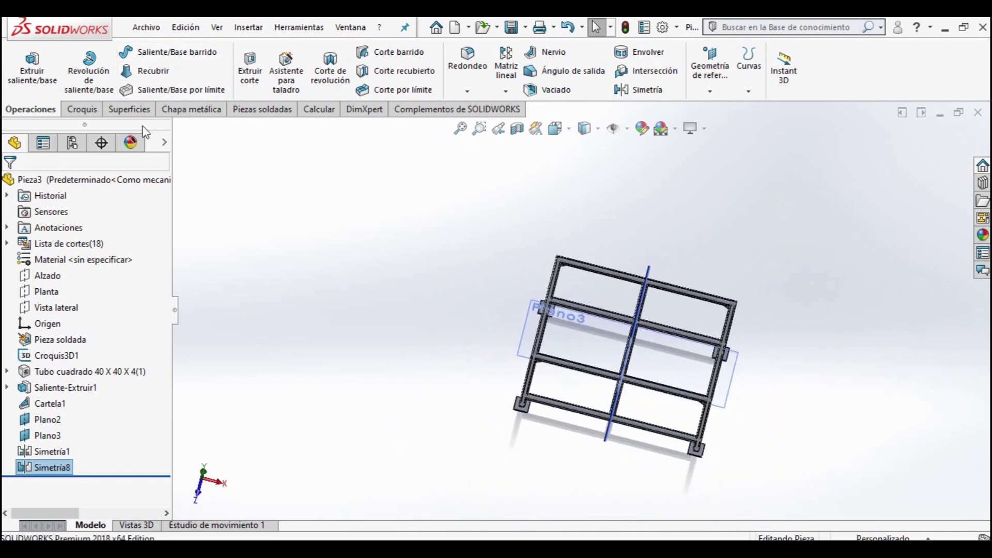
pyautogui.click(80, 109)
# - Sketch a corner-to-corner rectangle covering the frame top on the frame face
pyautogui.click(21, 64)
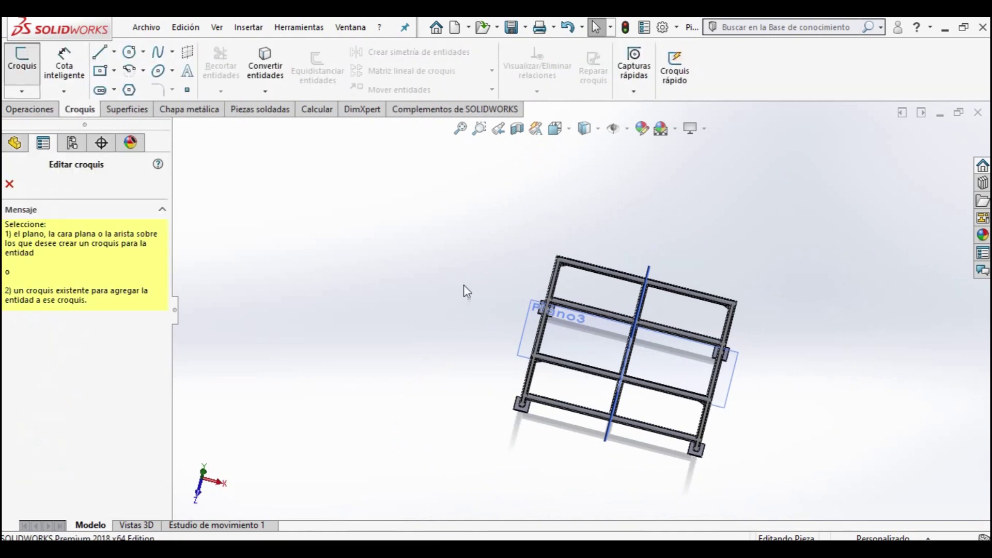
pyautogui.scroll(-3, 572, 298)
pyautogui.scroll(-2, 572, 298)
pyautogui.click(536, 227)
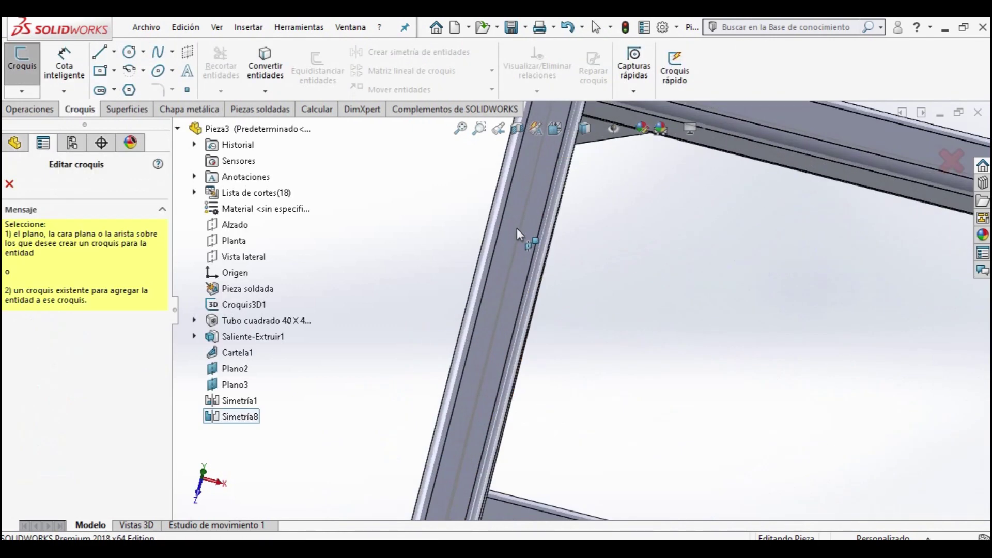
pyautogui.scroll(5, 513, 227)
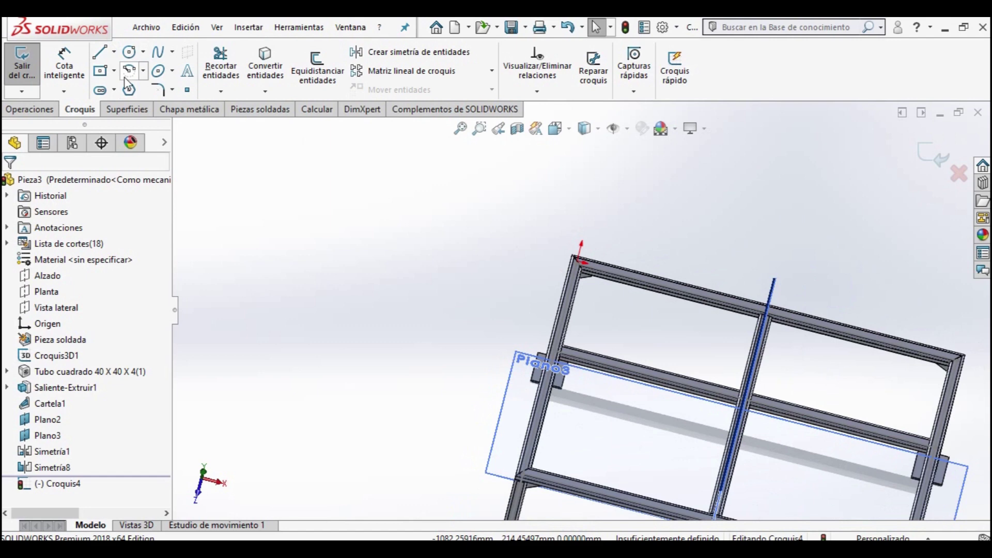
pyautogui.click(115, 72)
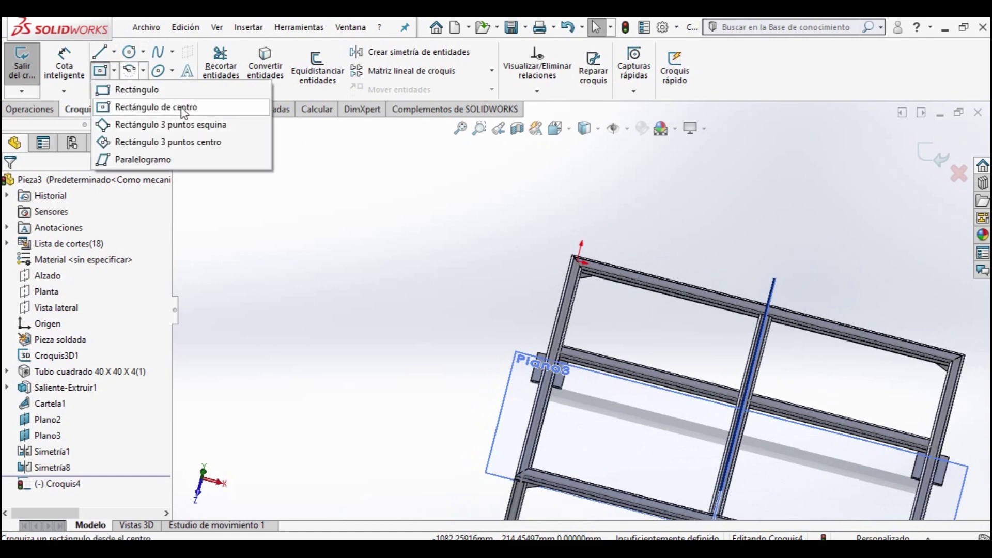
pyautogui.click(137, 89)
pyautogui.scroll(2, 582, 311)
pyautogui.scroll(-3, 573, 410)
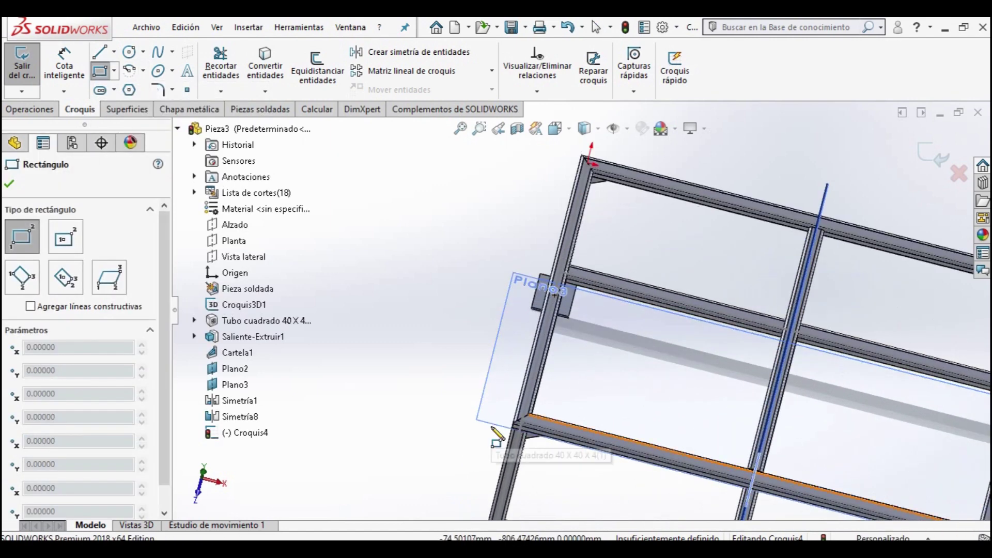
pyautogui.click(512, 421)
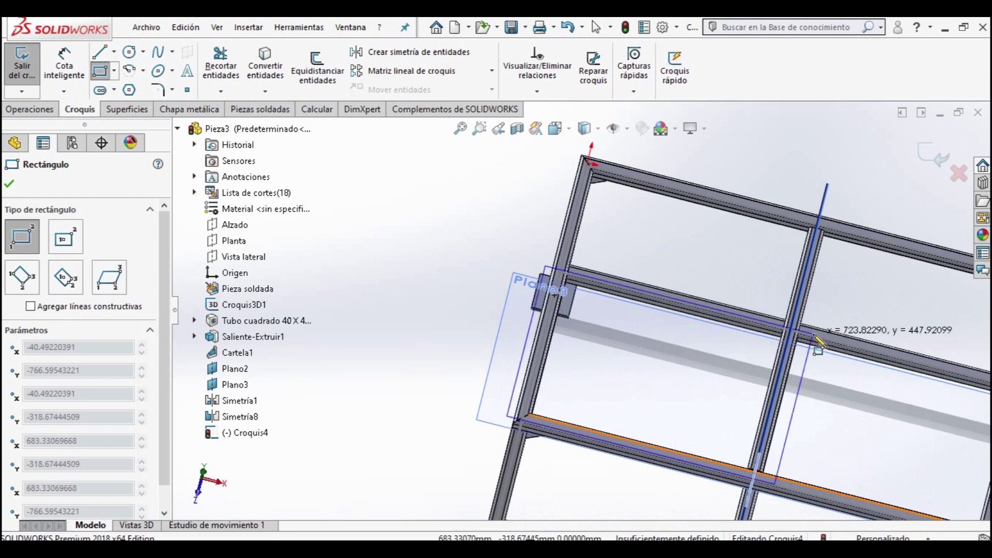
pyautogui.scroll(3, 512, 418)
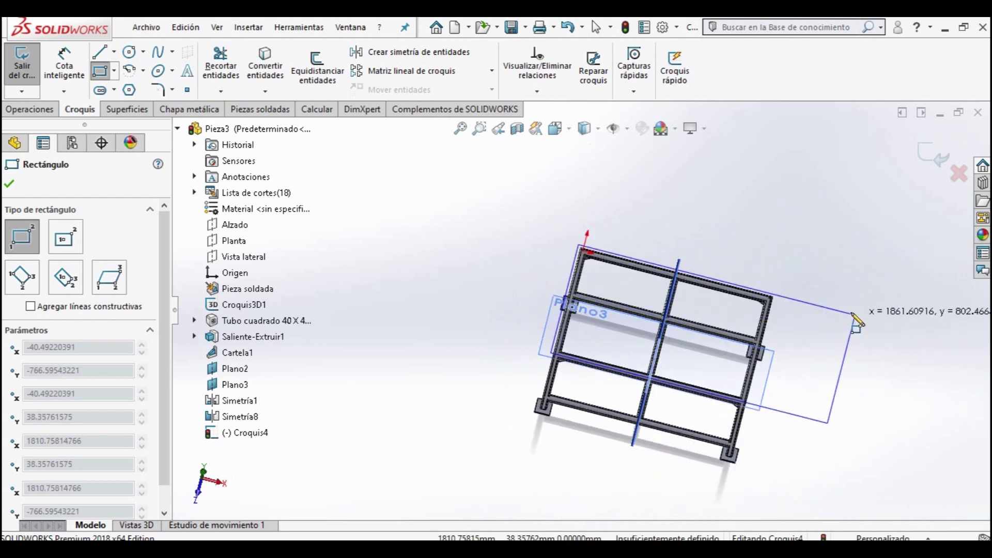
pyautogui.click(782, 291)
pyautogui.press('Escape')
# - Dimension the rectangle's lower line 25 mm from the tube edge
pyautogui.scroll(-3, 542, 386)
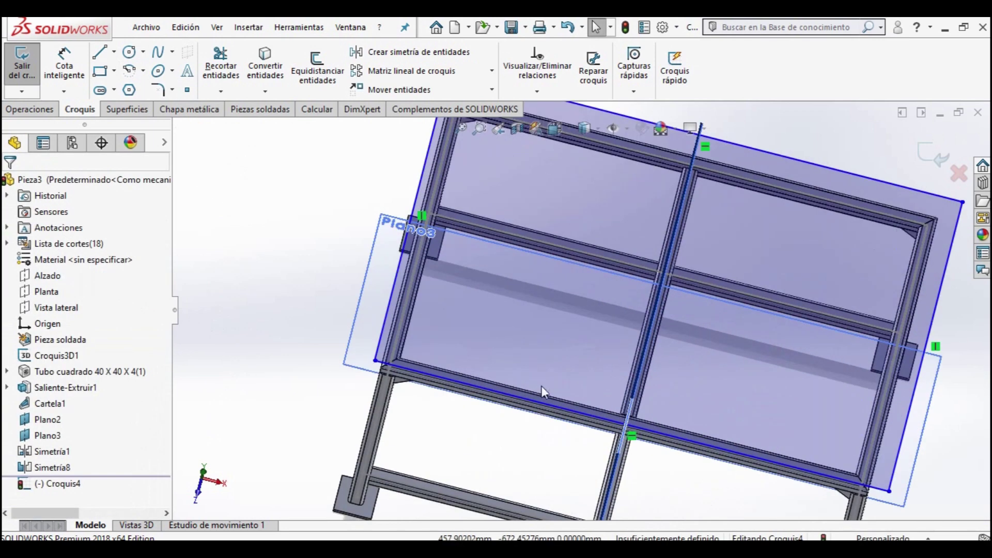
pyautogui.scroll(-3, 465, 392)
pyautogui.moveTo(420, 398); pyautogui.dragTo(391, 407, button='middle')
pyautogui.scroll(3, 392, 407)
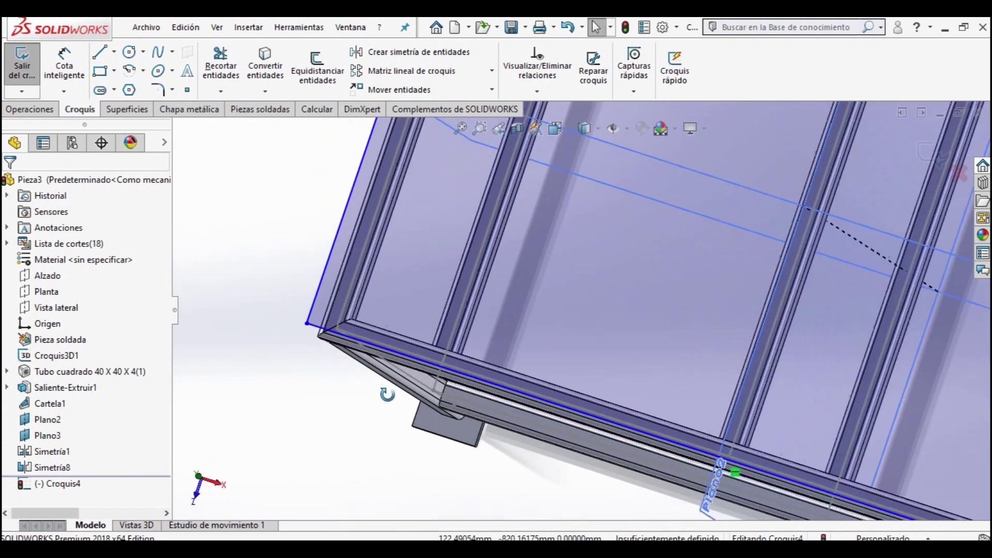
pyautogui.scroll(-5, 348, 305)
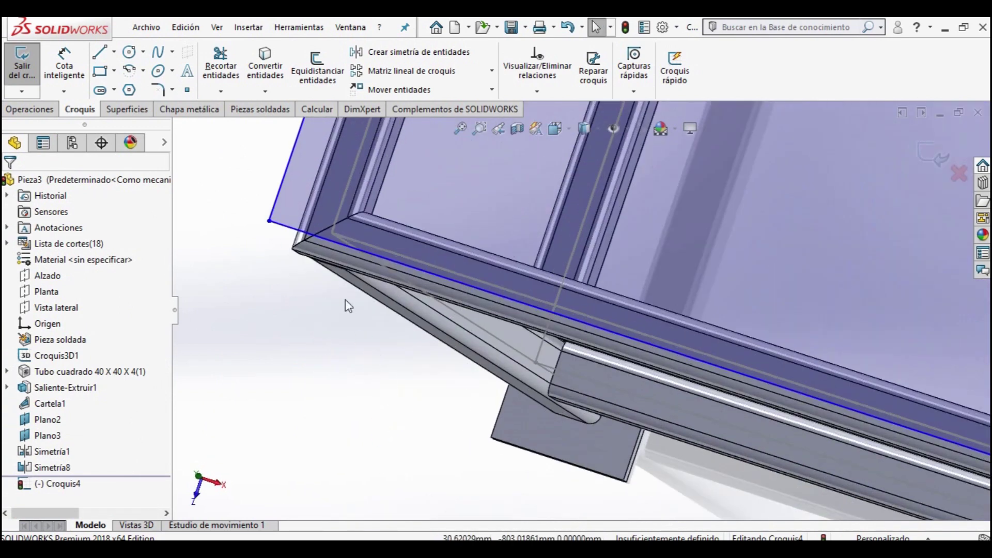
pyautogui.click(347, 248)
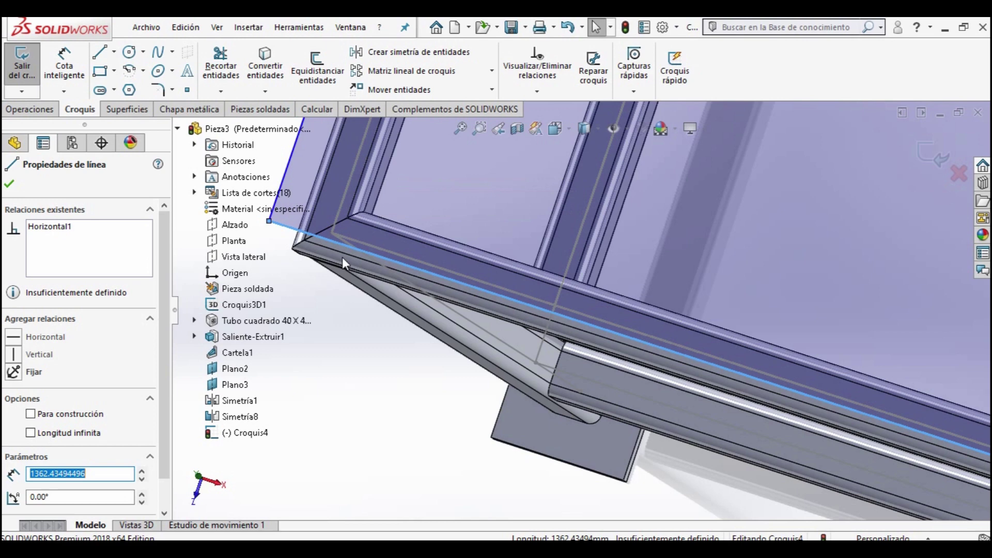
pyautogui.keyDown('ctrl'); pyautogui.click(343, 254); pyautogui.keyUp('ctrl')
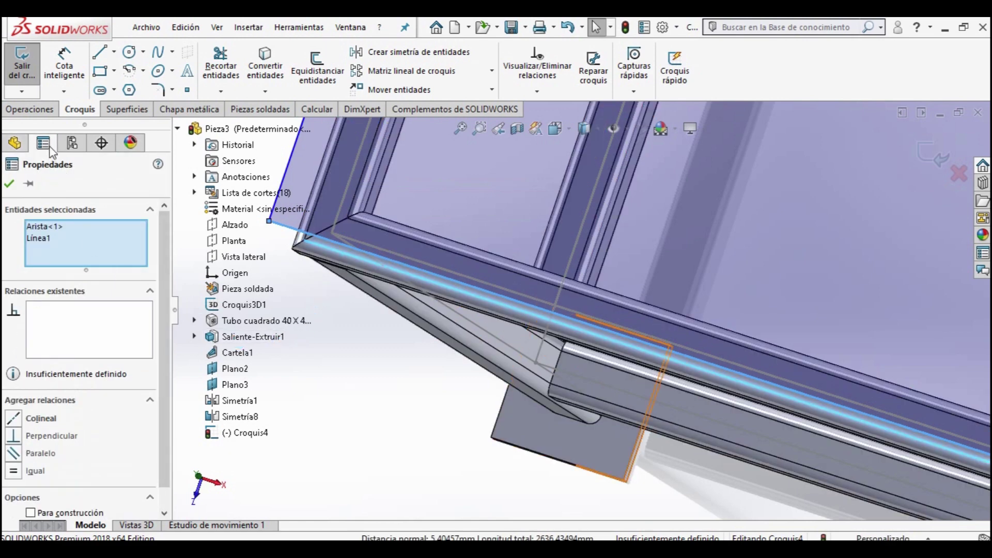
pyautogui.click(81, 82)
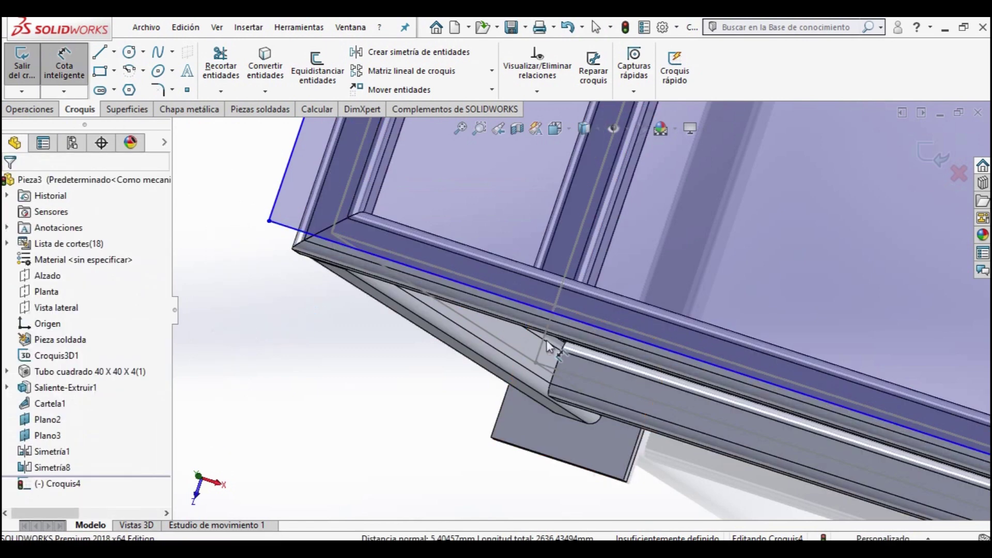
pyautogui.click(425, 272)
pyautogui.click(423, 281)
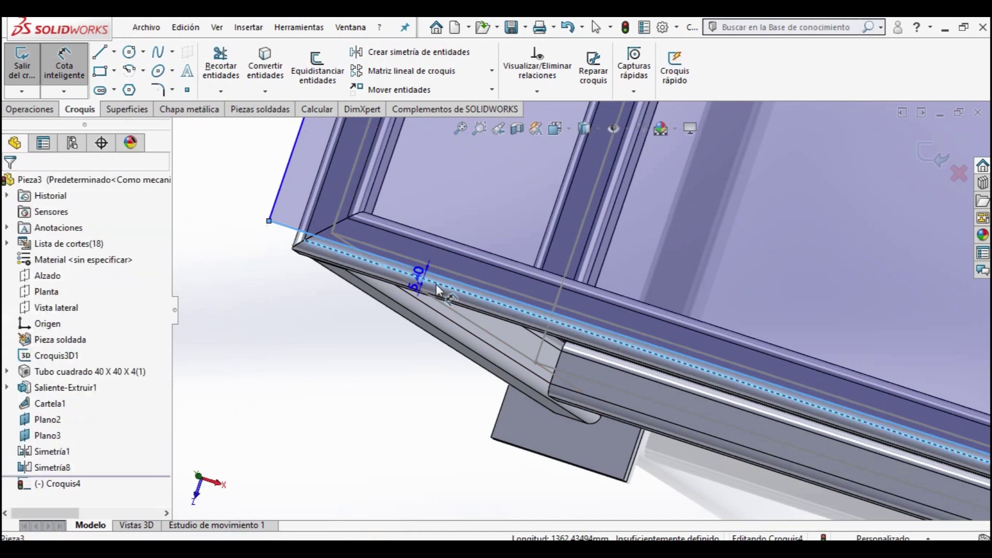
pyautogui.click(504, 222)
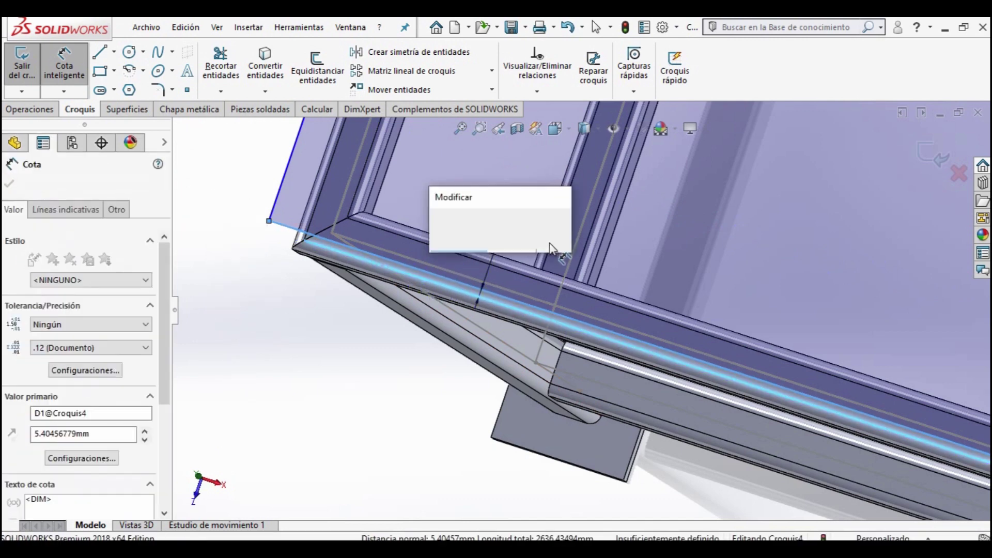
pyautogui.write('-25')
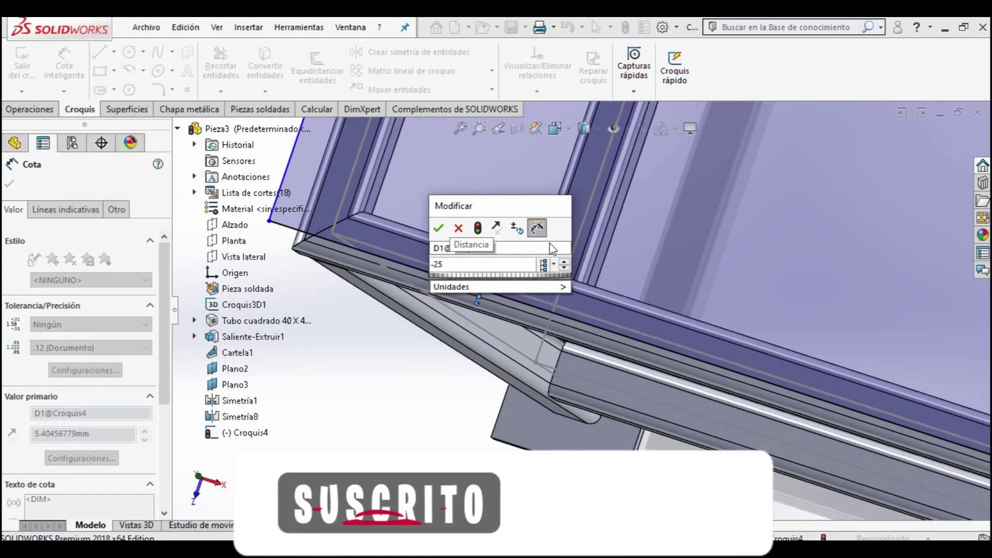
pyautogui.press('Return')
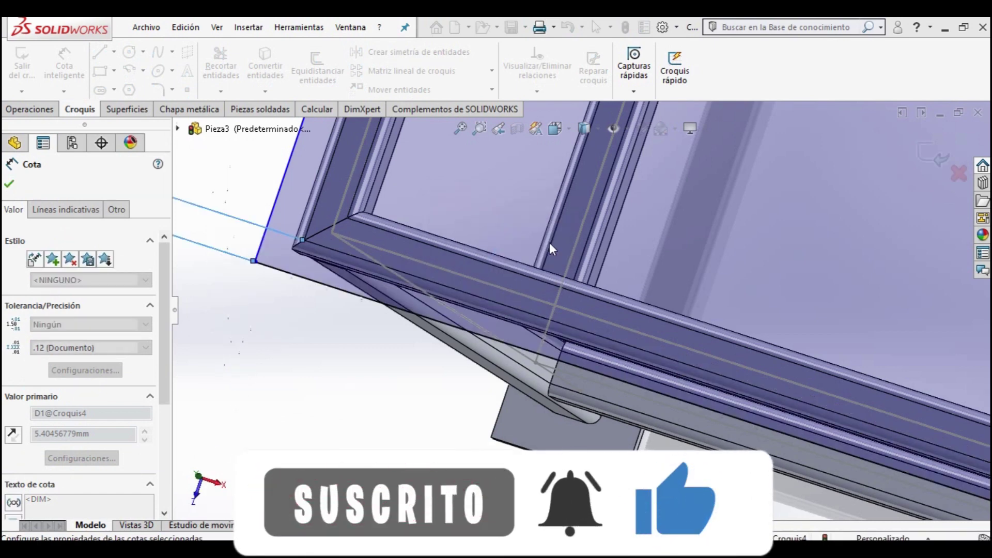
# - Set 25 mm offsets from the frame edges to two more rectangle sides
pyautogui.scroll(3, 560, 317)
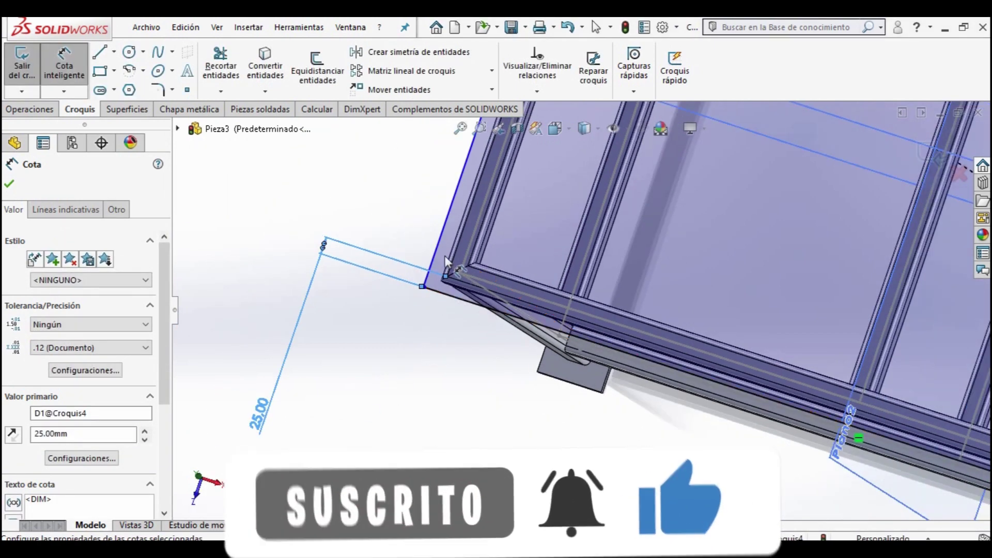
pyautogui.scroll(-3, 496, 264)
pyautogui.click(510, 260)
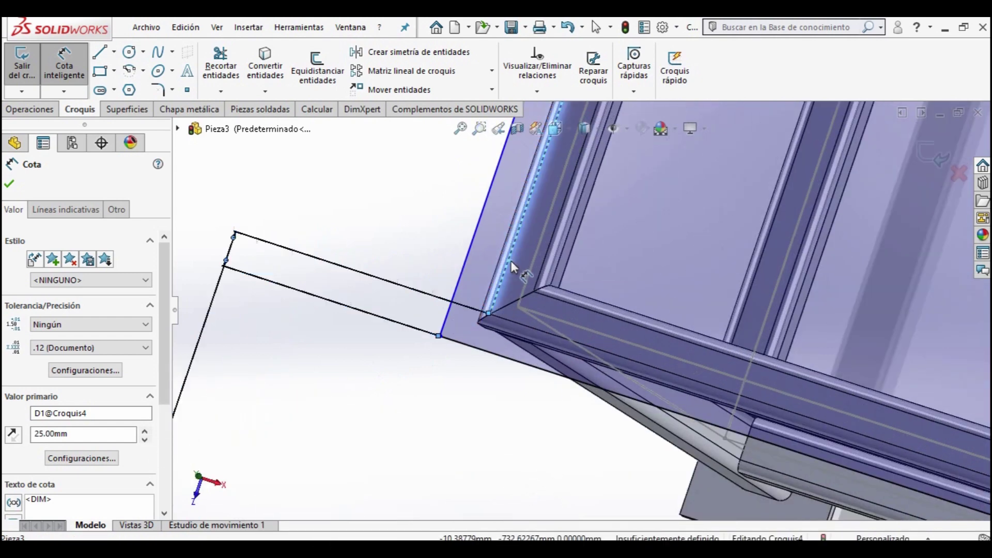
pyautogui.click(438, 253)
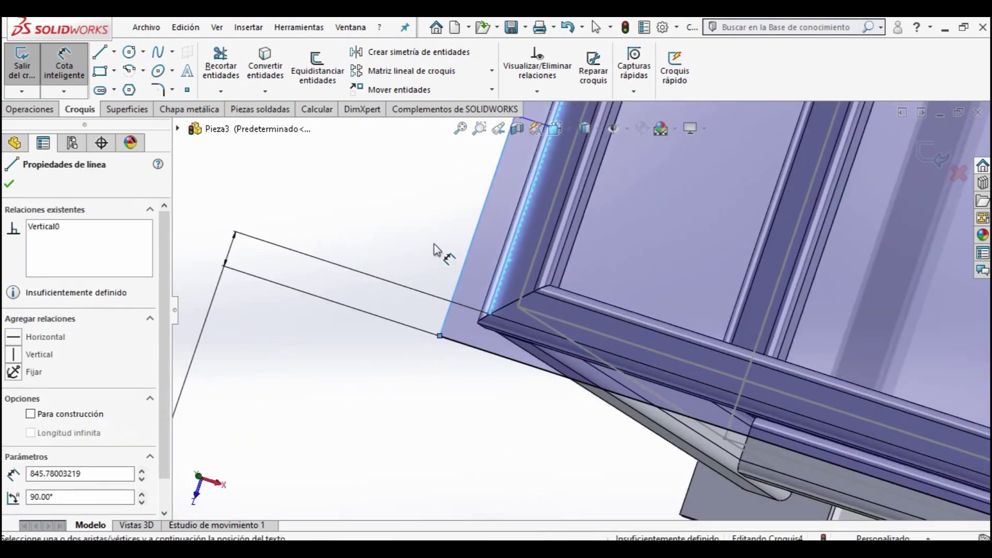
pyautogui.click(421, 244)
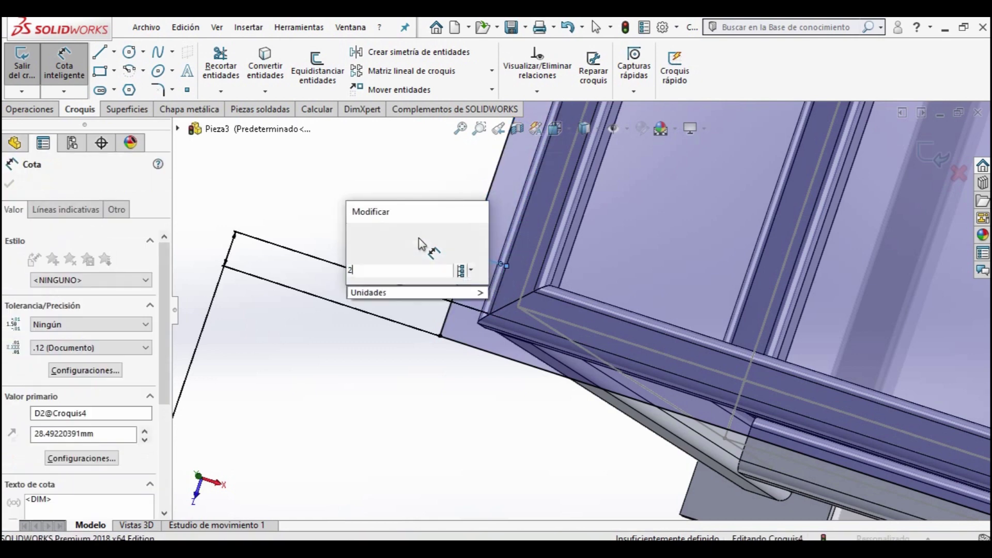
pyautogui.write('25')
pyautogui.press('Return')
pyautogui.scroll(2, 575, 299)
pyautogui.scroll(4, 845, 315)
pyautogui.scroll(-5, 714, 343)
pyautogui.scroll(-3, 558, 391)
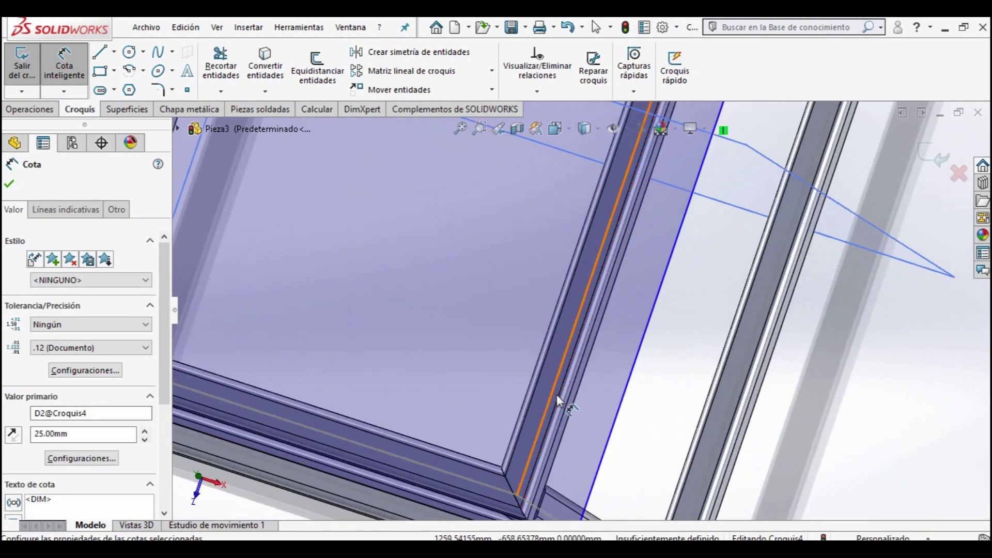
pyautogui.scroll(2, 574, 393)
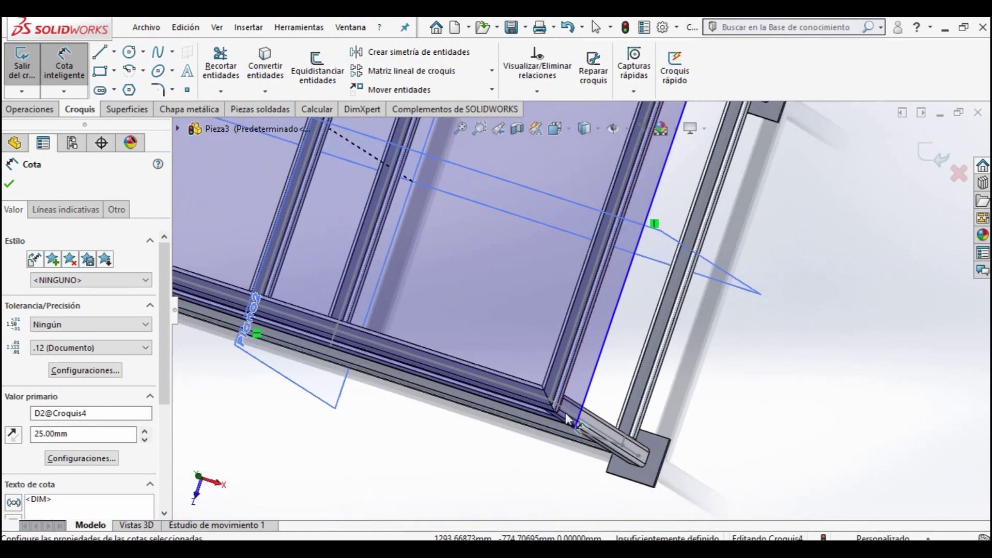
pyautogui.scroll(2, 572, 390)
pyautogui.scroll(-3, 569, 384)
pyautogui.scroll(-2, 523, 395)
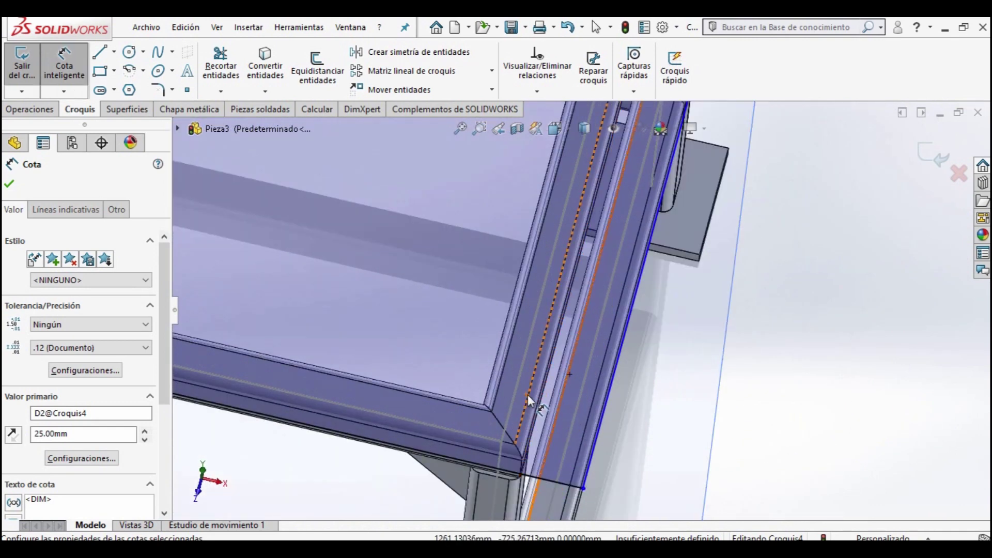
pyautogui.click(528, 394)
pyautogui.click(601, 417)
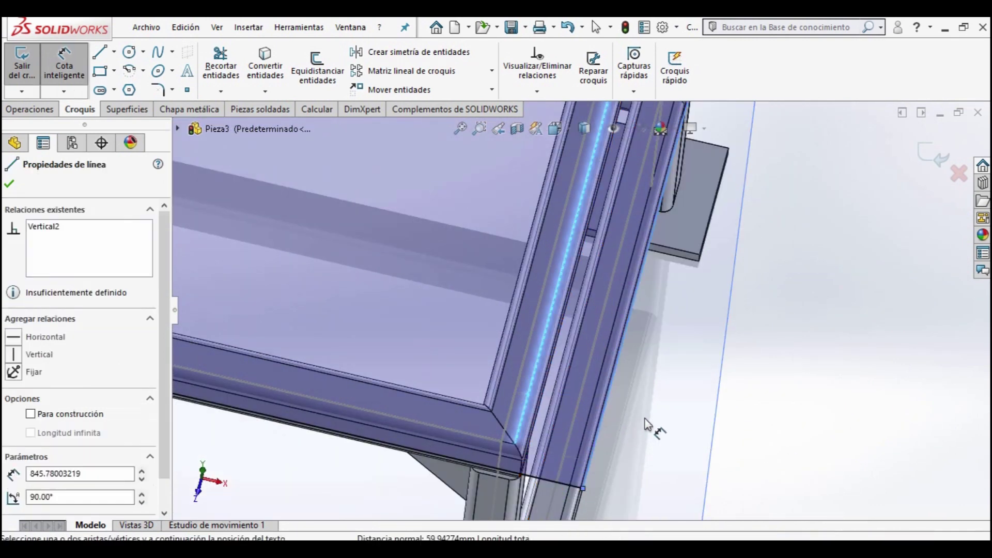
pyautogui.click(690, 393)
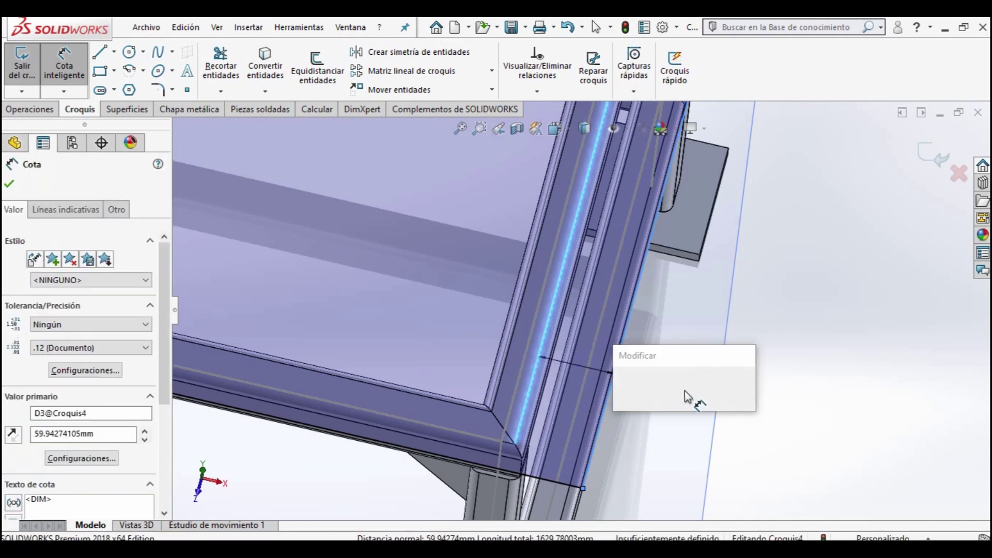
pyautogui.write('25')
pyautogui.press('Return')
# - Offset the sketch's top line 25 mm from the top frame edge, fully defining it
pyautogui.scroll(3, 564, 308)
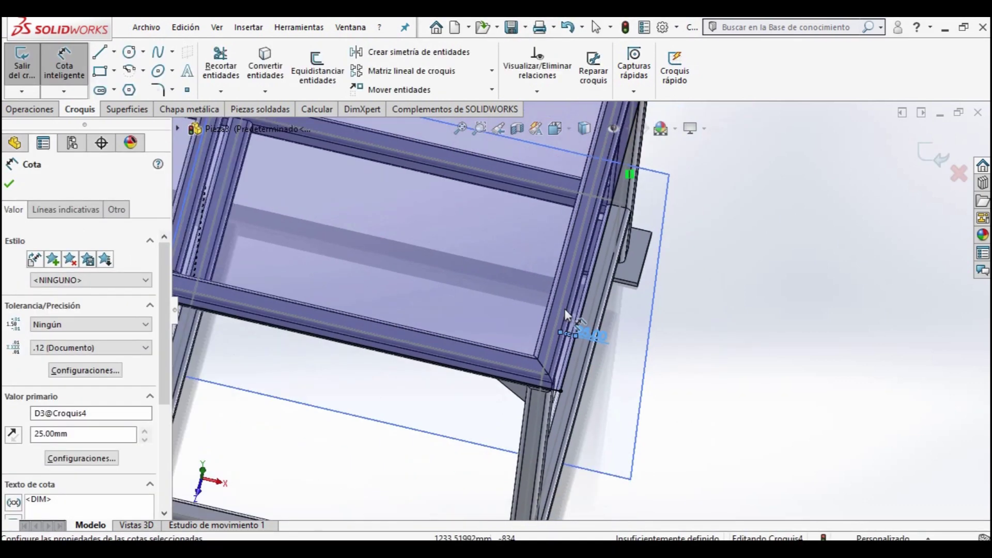
pyautogui.scroll(3, 572, 265)
pyautogui.scroll(-4, 540, 182)
pyautogui.scroll(-3, 541, 189)
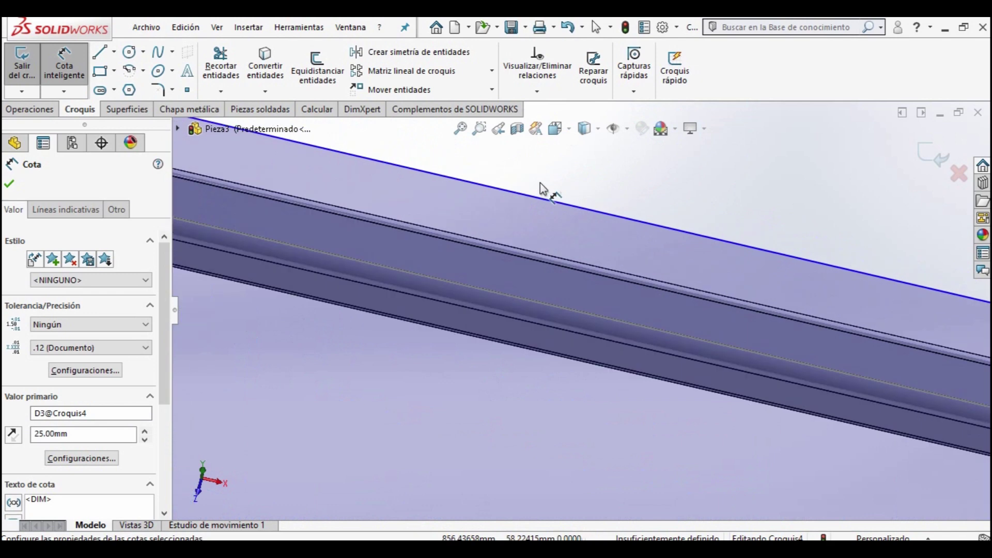
pyautogui.click(517, 256)
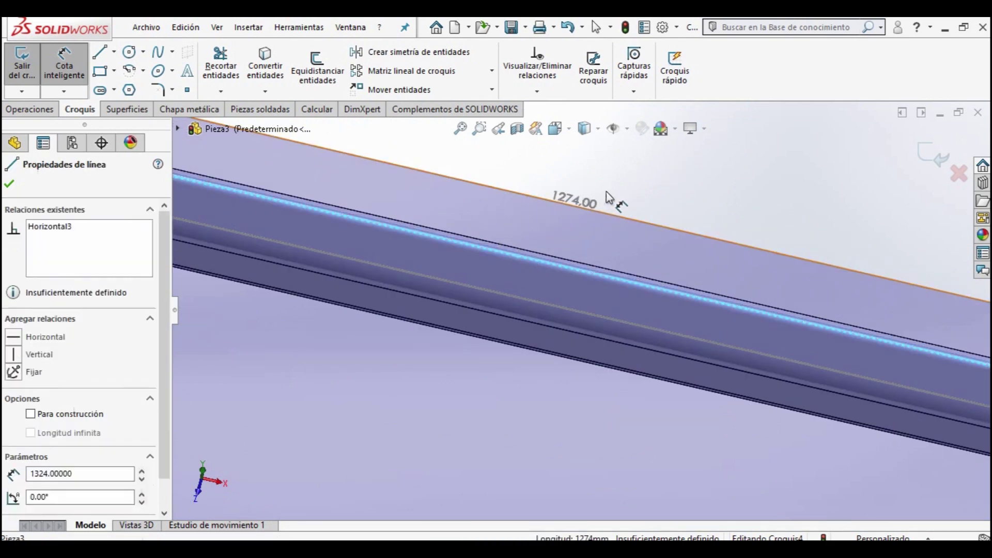
pyautogui.click(615, 213)
pyautogui.click(628, 192)
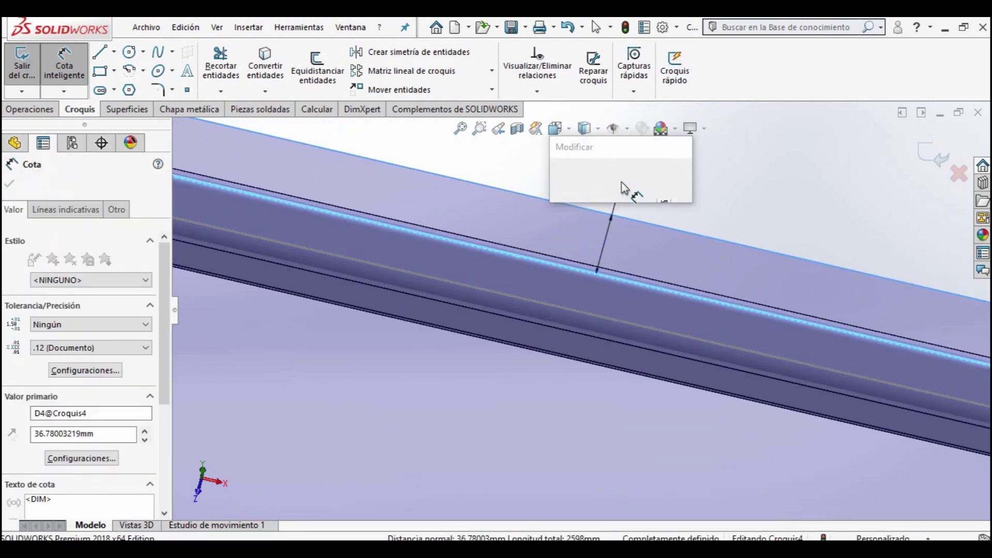
pyautogui.write('25')
pyautogui.press('Return')
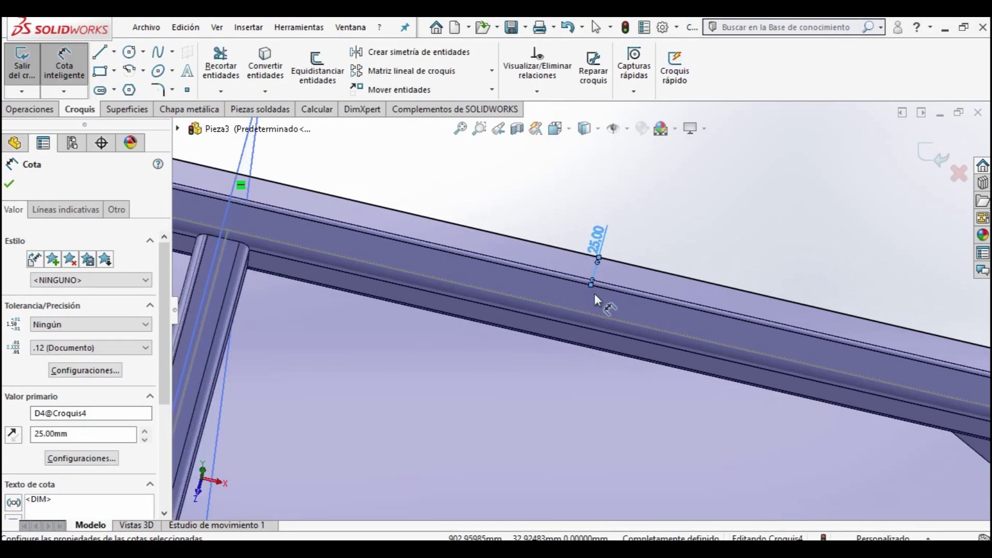
pyautogui.scroll(5, 572, 366)
pyautogui.moveTo(506, 426); pyautogui.dragTo(495, 356, button='middle')
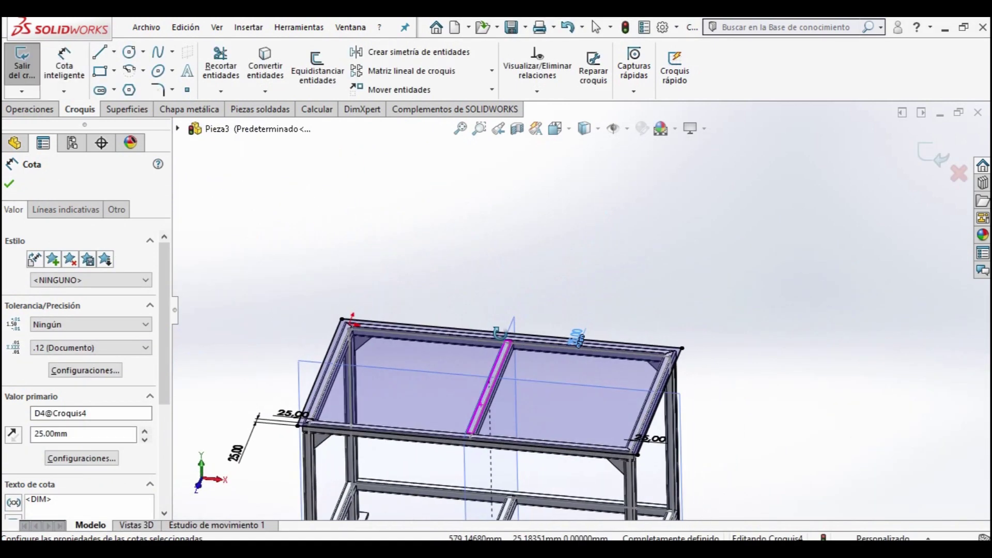
pyautogui.click(30, 109)
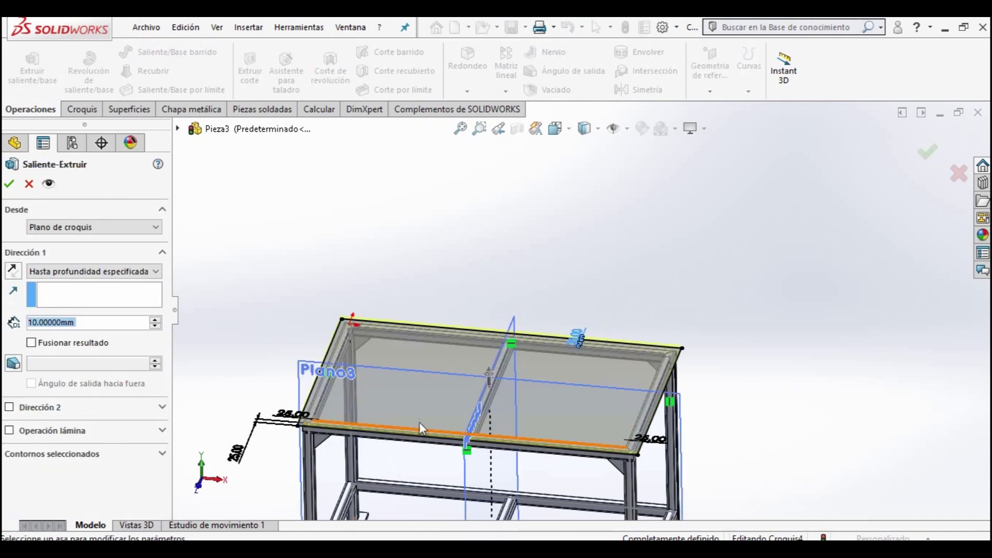
# - Accept the 10 mm extrusion as the tabletop plate and fit the table in view
pyautogui.moveTo(393, 430); pyautogui.dragTo(450, 358, button='middle')
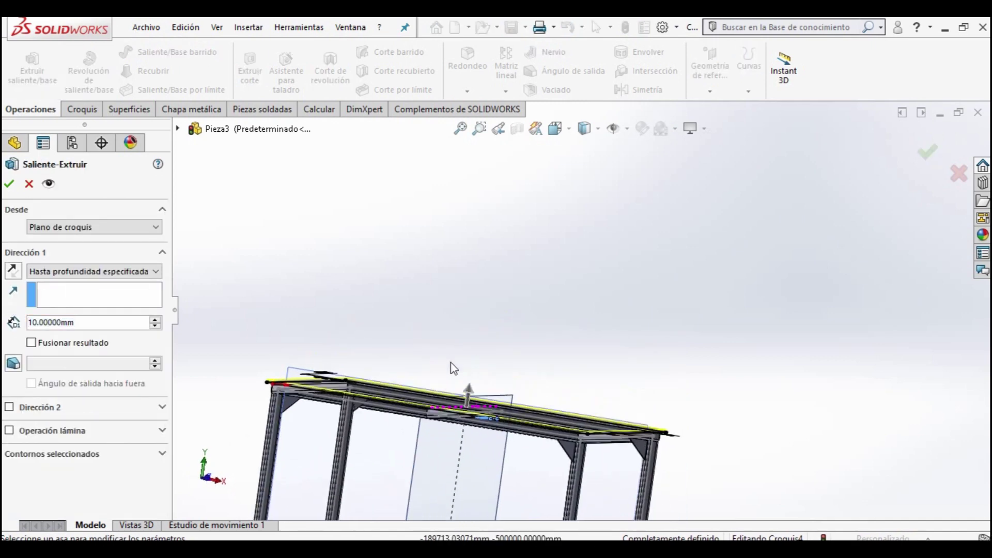
pyautogui.click(8, 186)
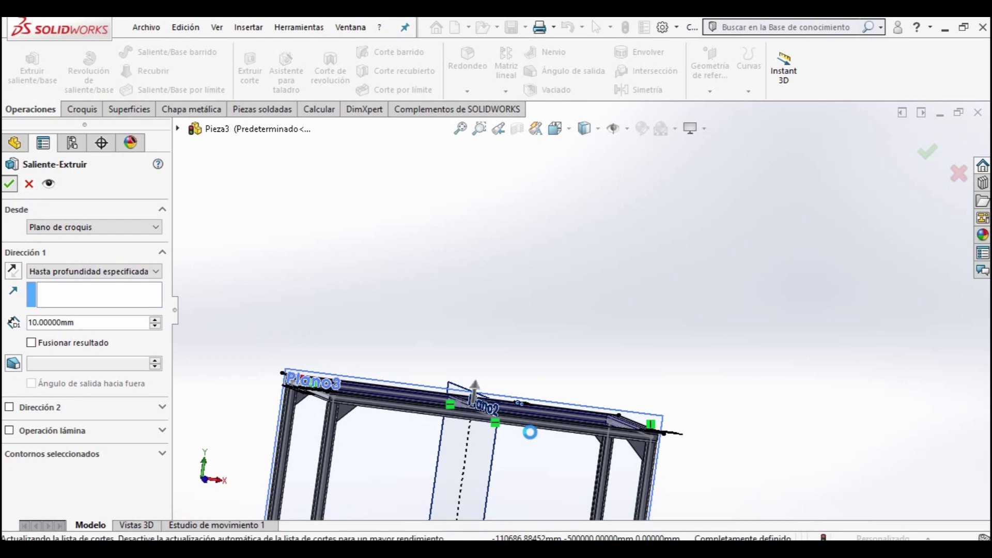
pyautogui.moveTo(530, 432); pyautogui.dragTo(368, 483, button='middle')
pyautogui.press('f')
pyautogui.moveTo(470, 351); pyautogui.dragTo(469, 270, button='middle')
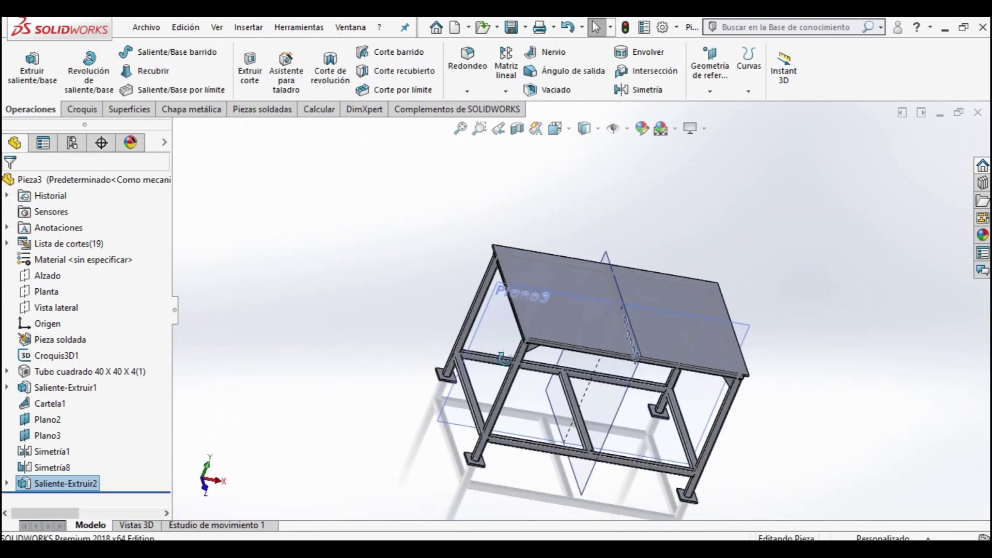
# - Start a new 3D sketch from the weldment tools
pyautogui.scroll(2, 654, 323)
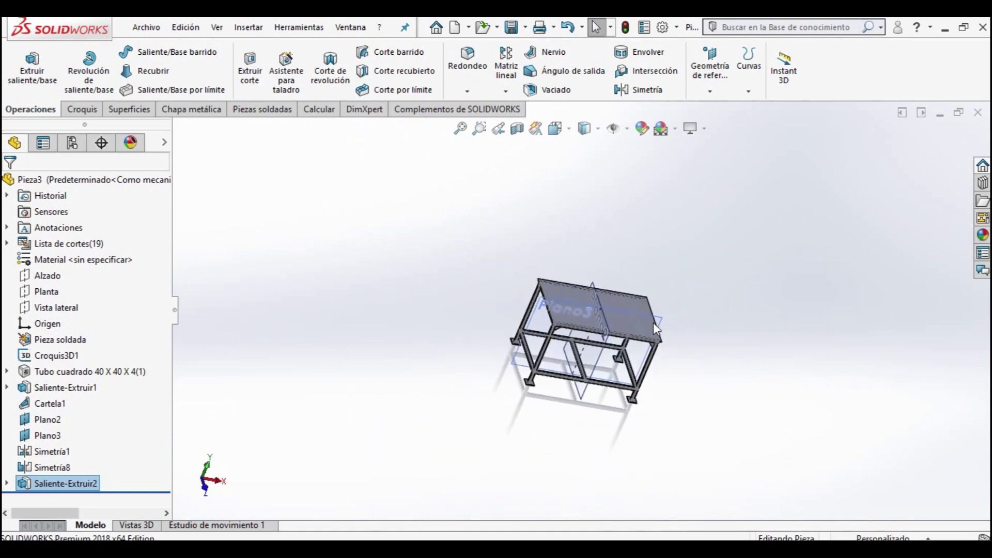
pyautogui.scroll(-5, 637, 306)
pyautogui.scroll(4, 595, 305)
pyautogui.scroll(2, 525, 299)
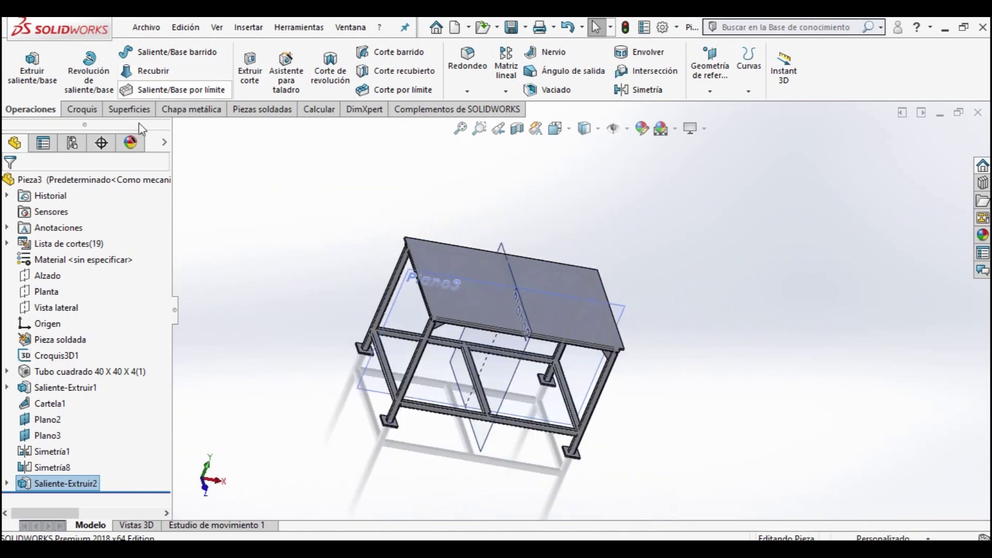
pyautogui.click(235, 113)
pyautogui.click(24, 63)
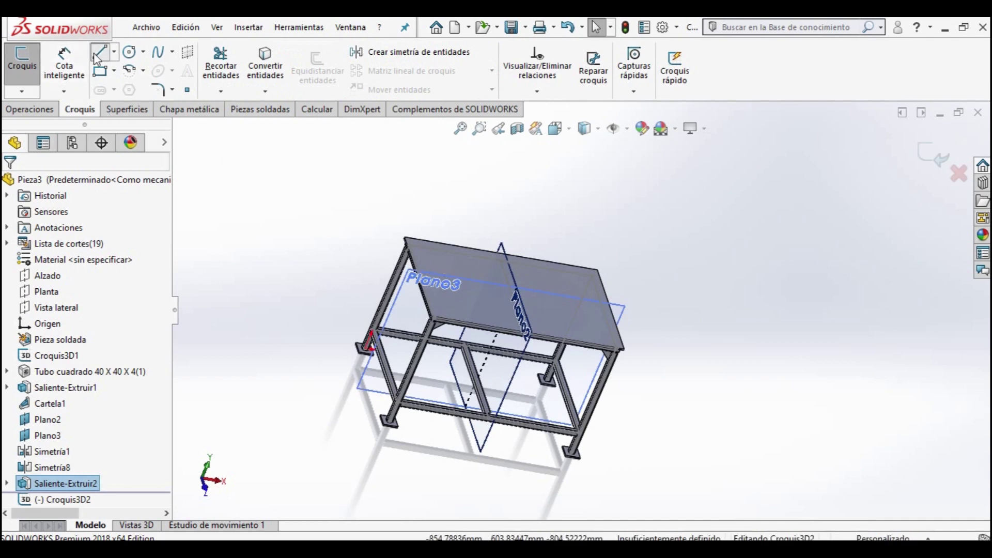
# - Draw 3D lines from a table-top corner up, across the overhead shelf, and down to the opposite corner
pyautogui.click(97, 54)
pyautogui.scroll(-2, 421, 251)
pyautogui.scroll(-3, 470, 289)
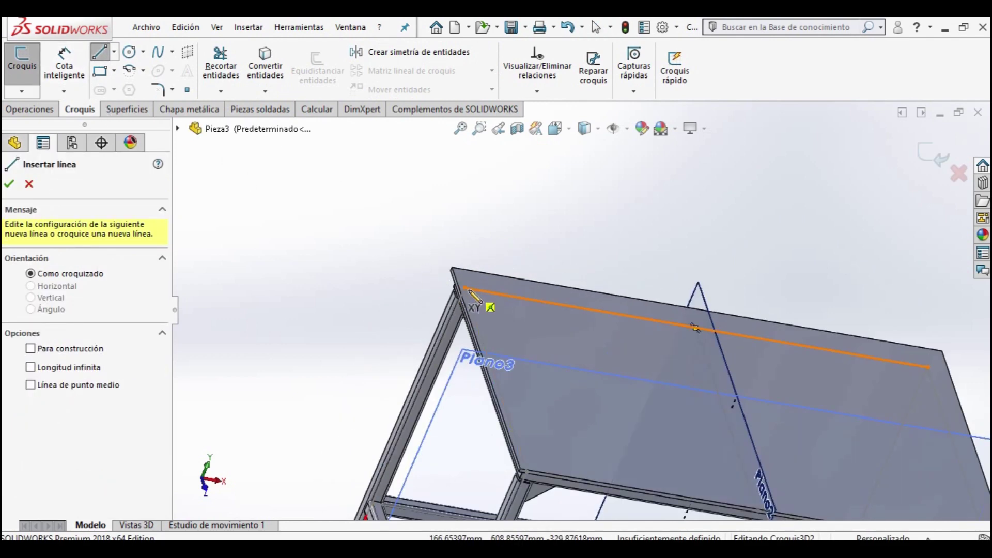
pyautogui.click(467, 289)
pyautogui.scroll(2, 537, 230)
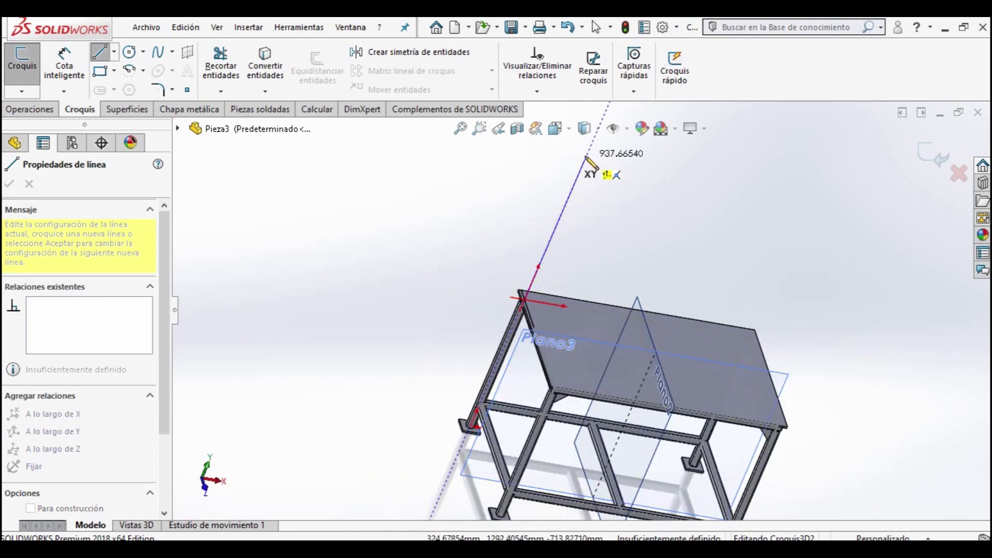
pyautogui.scroll(2, 585, 158)
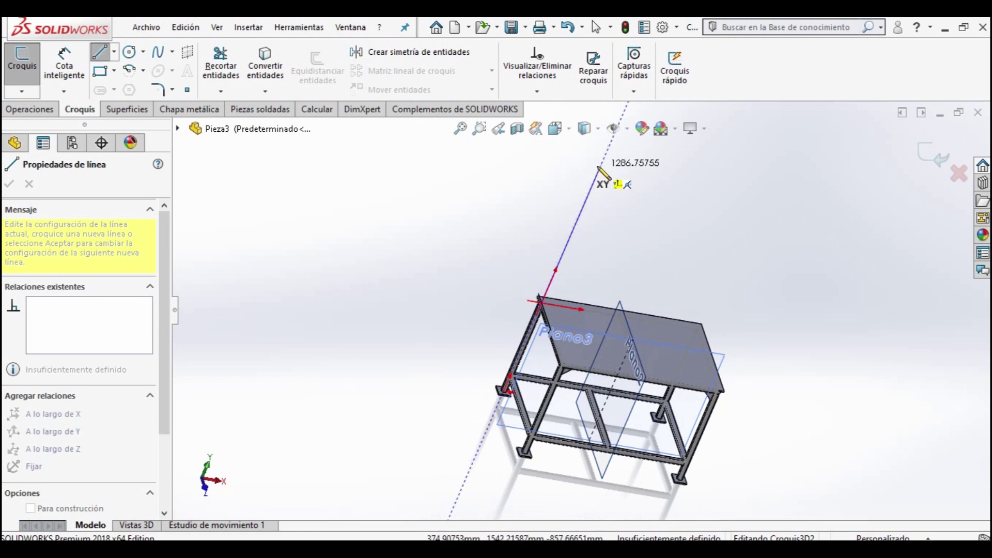
pyautogui.click(595, 181)
pyautogui.moveTo(706, 212)
pyautogui.mouseDown(button='middle')
pyautogui.moveTo(642, 188)
pyautogui.moveTo(759, 184)
pyautogui.mouseUp(button='middle')
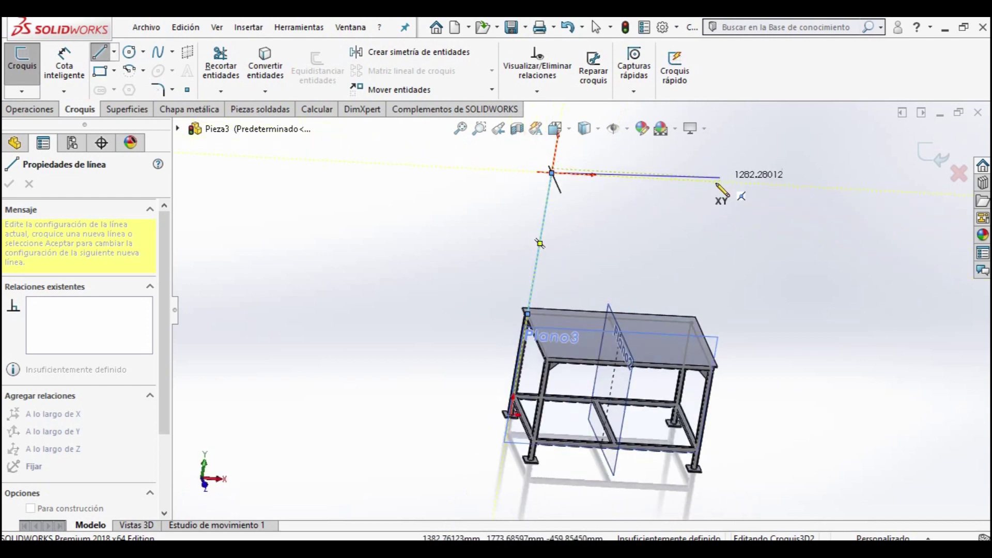
pyautogui.click(721, 182)
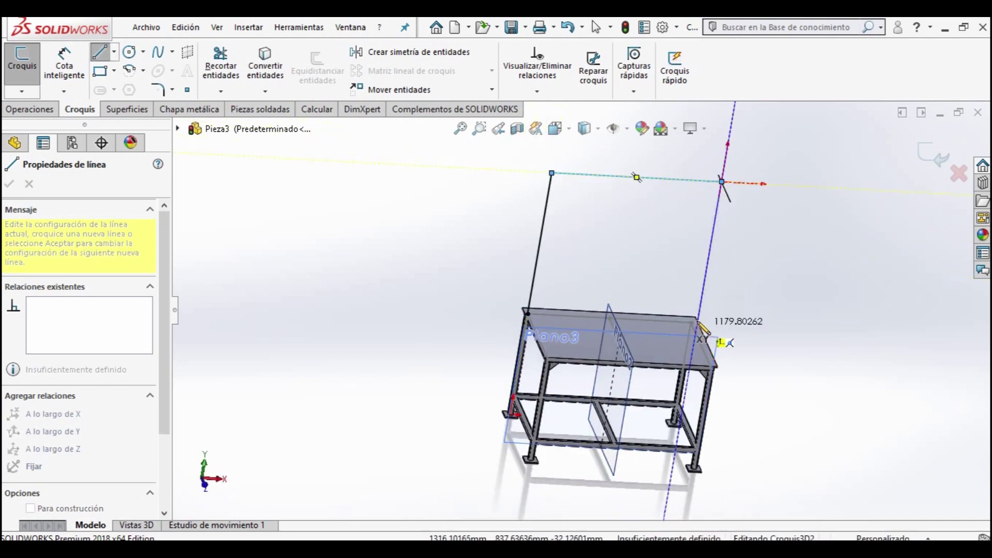
pyautogui.doubleClick(692, 323)
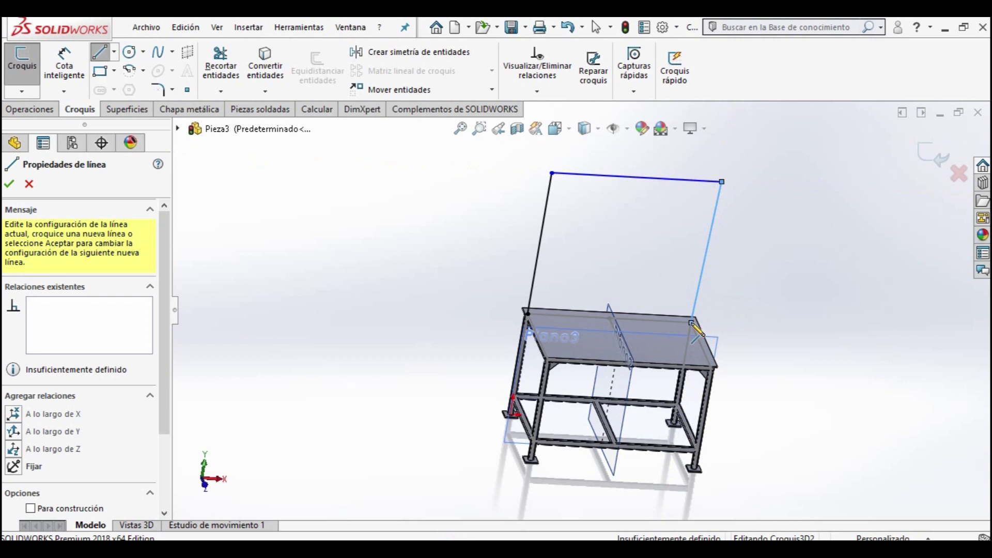
pyautogui.press('Escape')
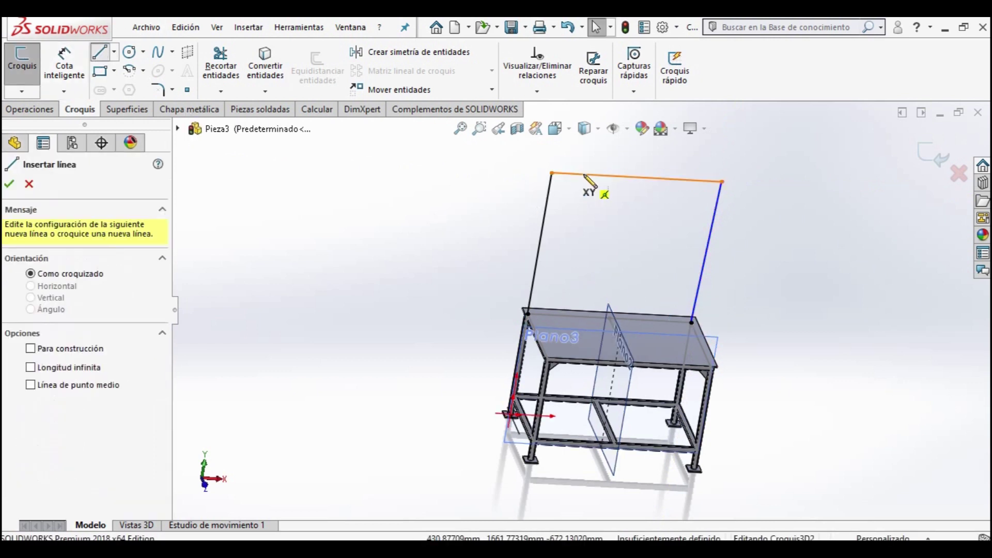
# - Add a horizontal arm line from the table's top edge, placed in front view
pyautogui.moveTo(549, 290); pyautogui.dragTo(602, 324, button='middle')
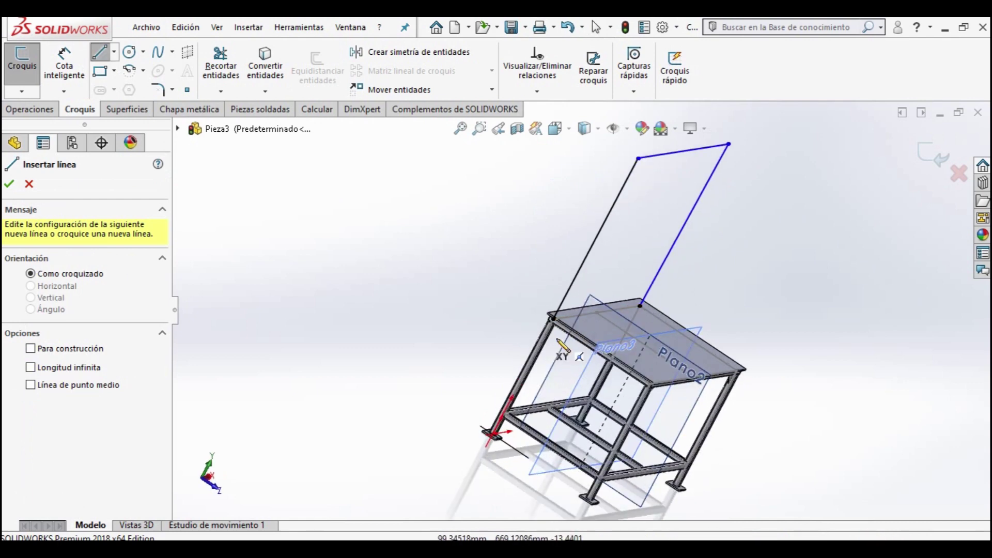
pyautogui.scroll(-3, 601, 324)
pyautogui.click(637, 360)
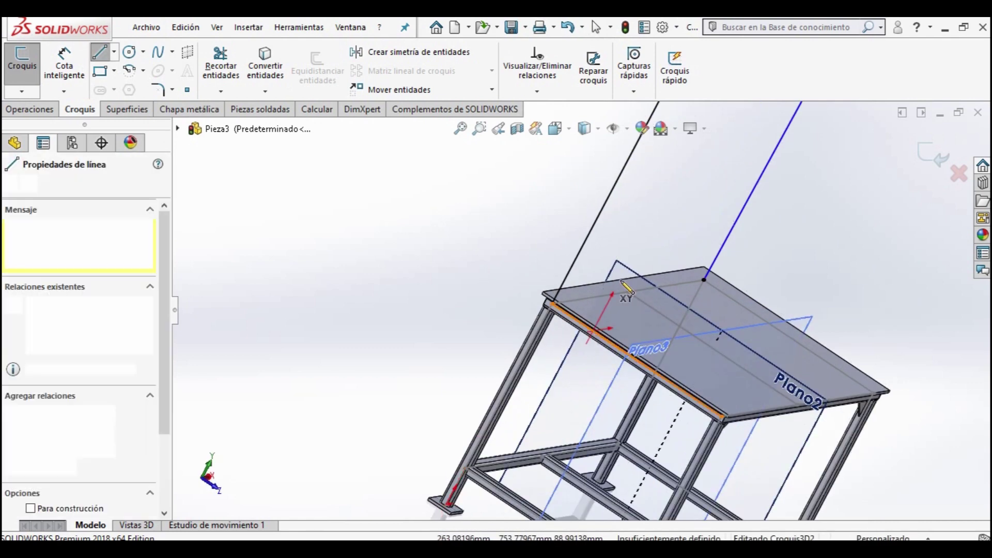
pyautogui.scroll(3, 579, 310)
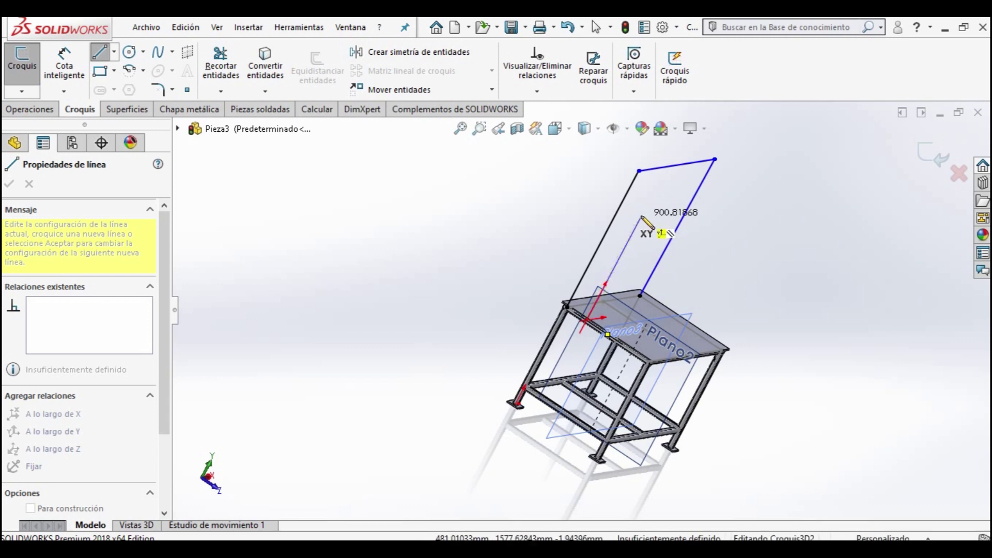
pyautogui.scroll(1, 643, 222)
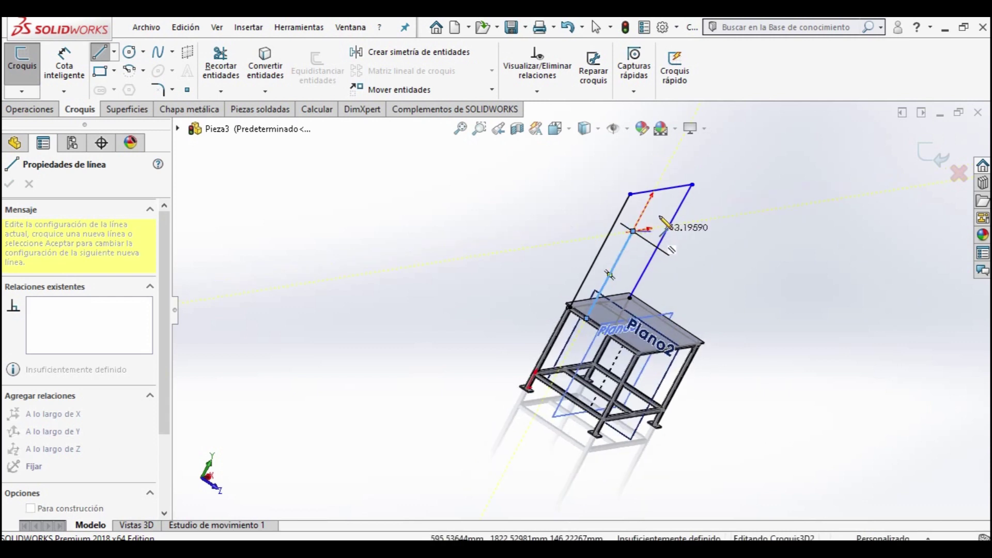
pyautogui.hotkey('ctrl', '1')
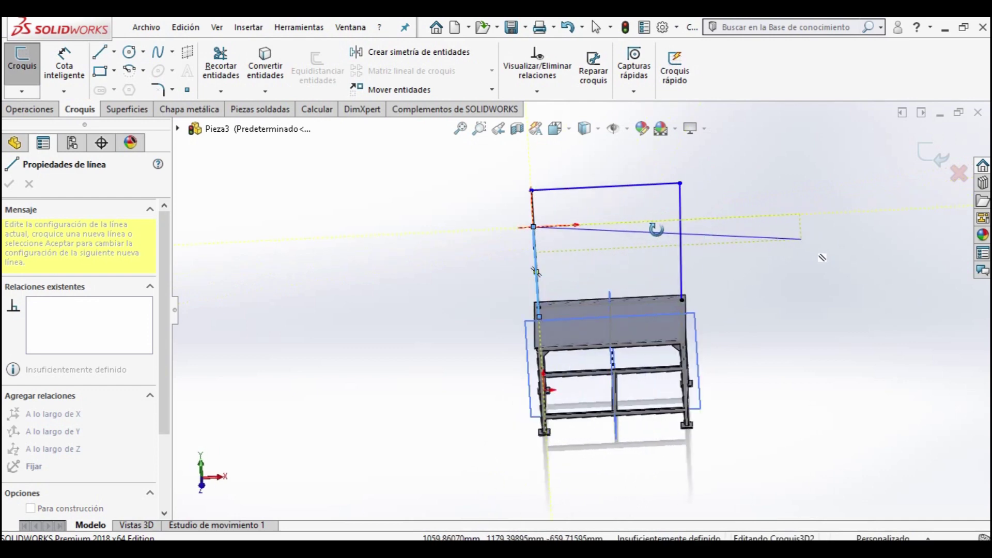
pyautogui.click(681, 221)
pyautogui.press('Escape')
pyautogui.moveTo(690, 269); pyautogui.dragTo(654, 279, button='middle')
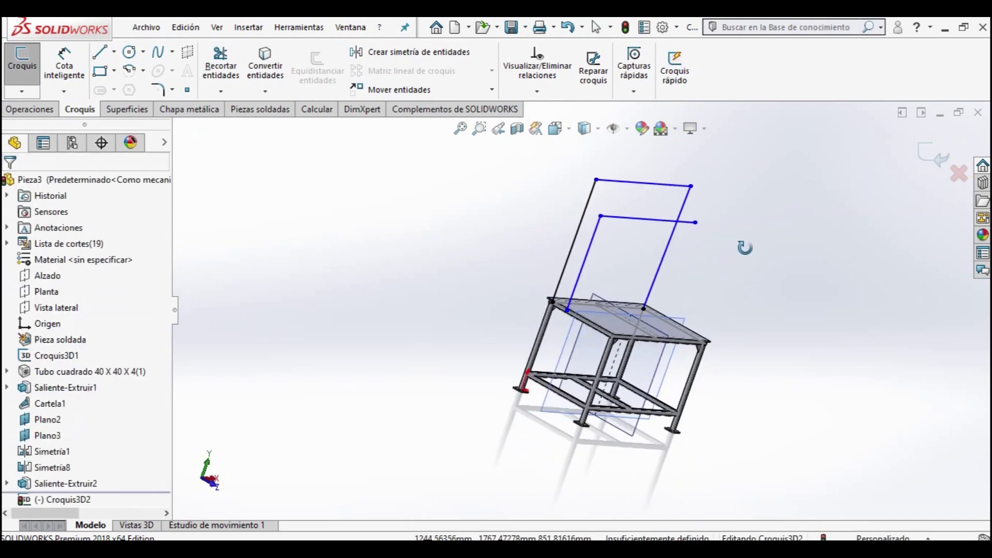
# - Dimension the outer upright's length to 1250 mm
pyautogui.click(64, 66)
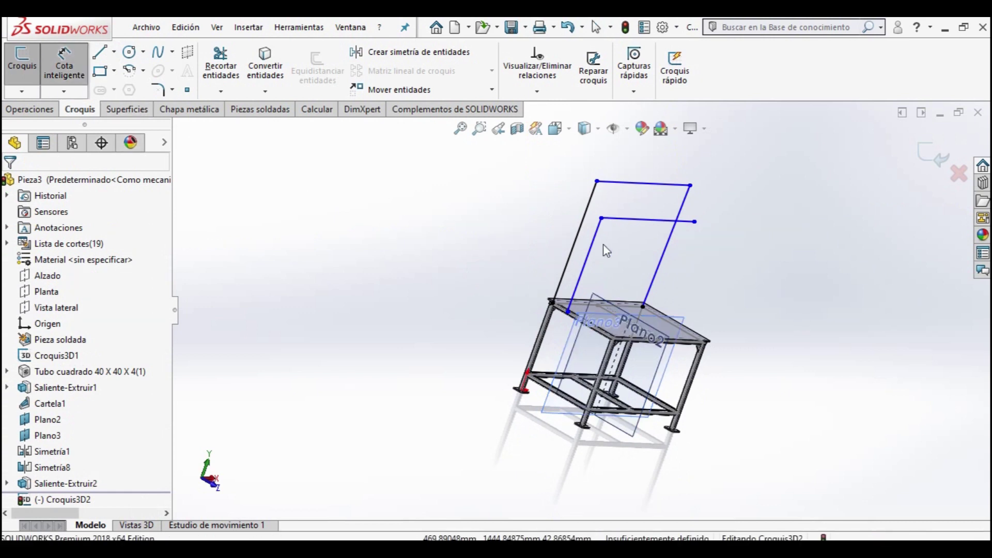
pyautogui.click(571, 254)
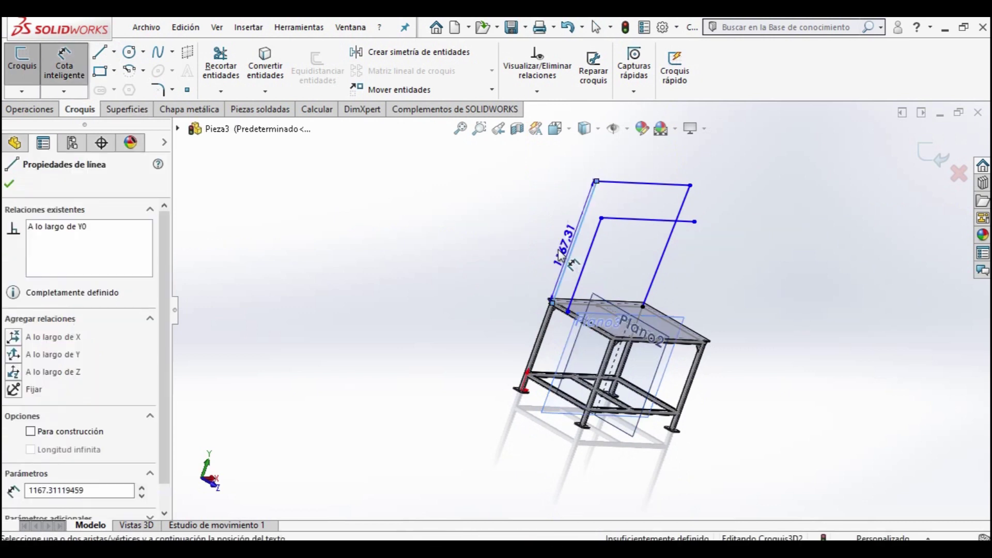
pyautogui.click(521, 251)
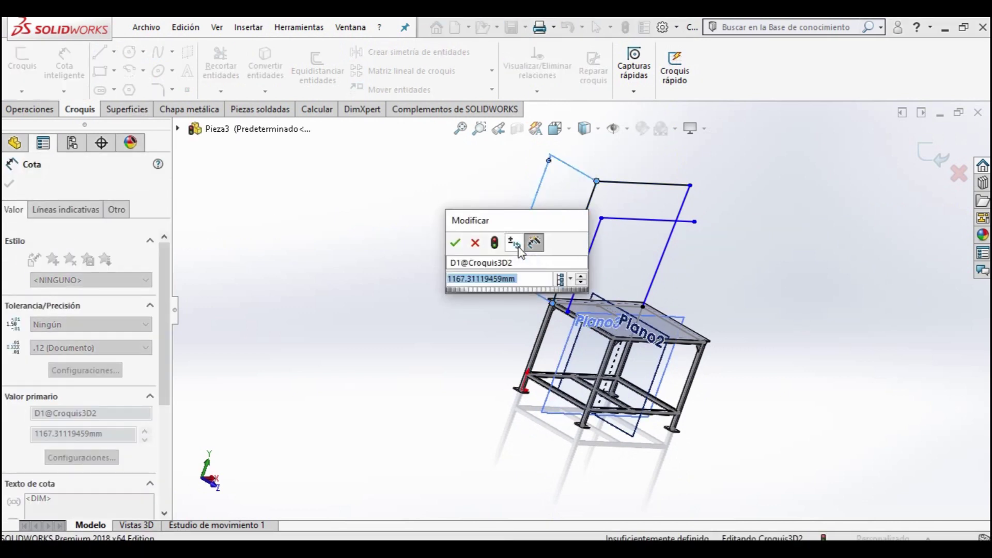
pyautogui.write('1250')
pyautogui.press('Return')
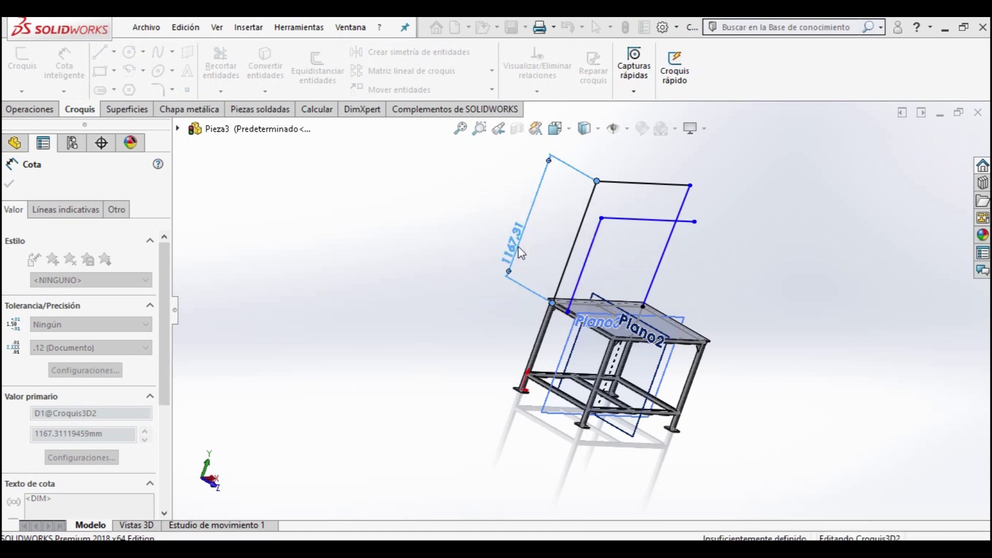
# - Dimension the spacing between the two uprights to 250 mm
pyautogui.click(584, 265)
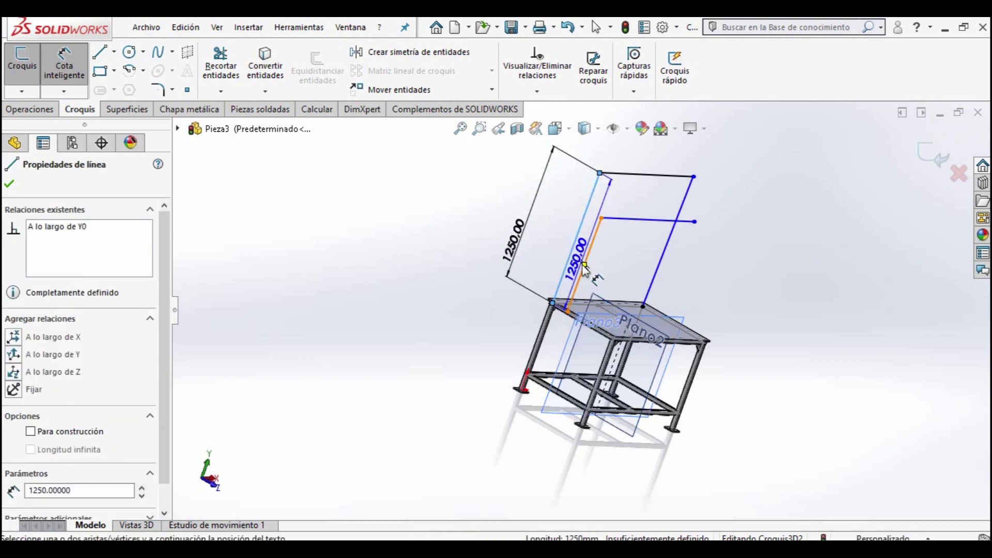
pyautogui.click(583, 270)
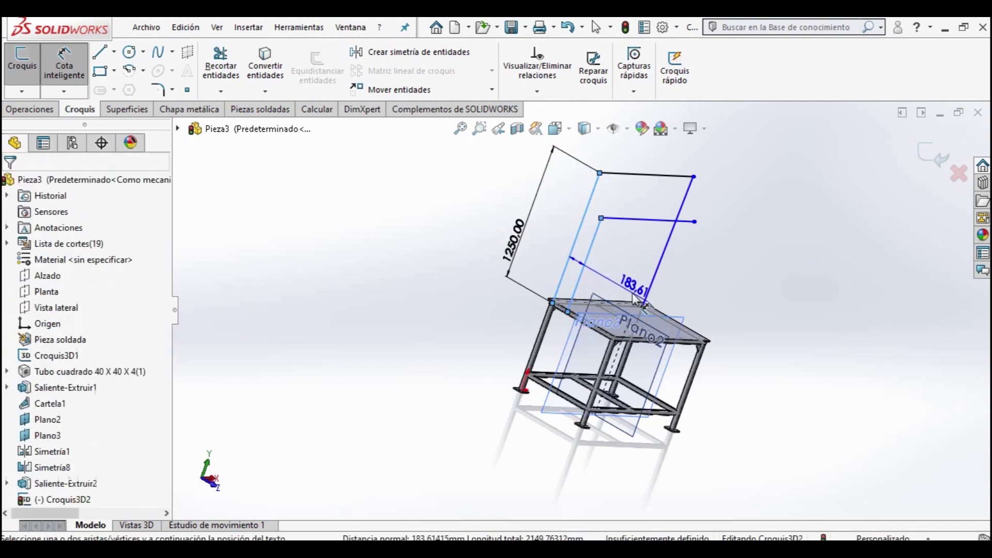
pyautogui.click(636, 299)
pyautogui.write('250')
pyautogui.press('Return')
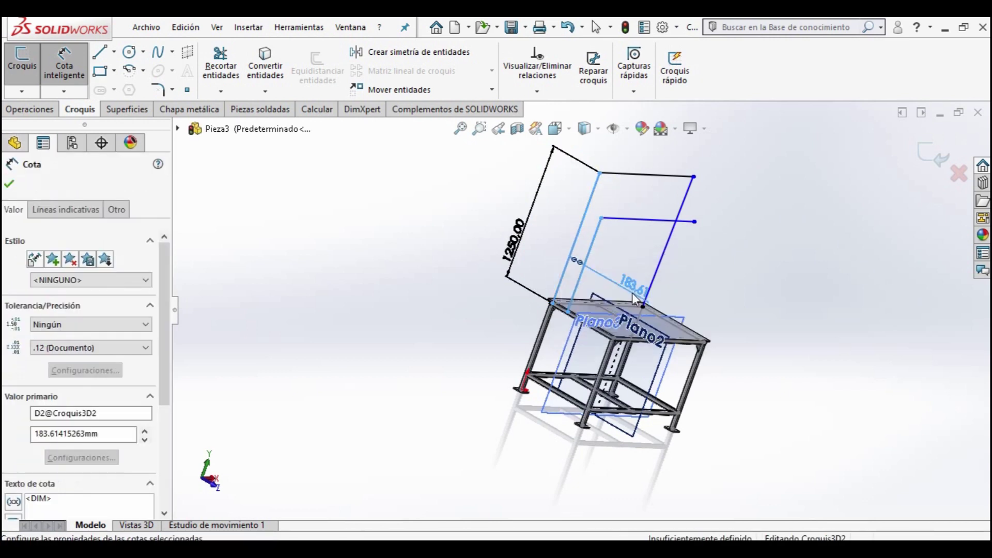
pyautogui.scroll(2, 614, 260)
pyautogui.scroll(-2, 609, 241)
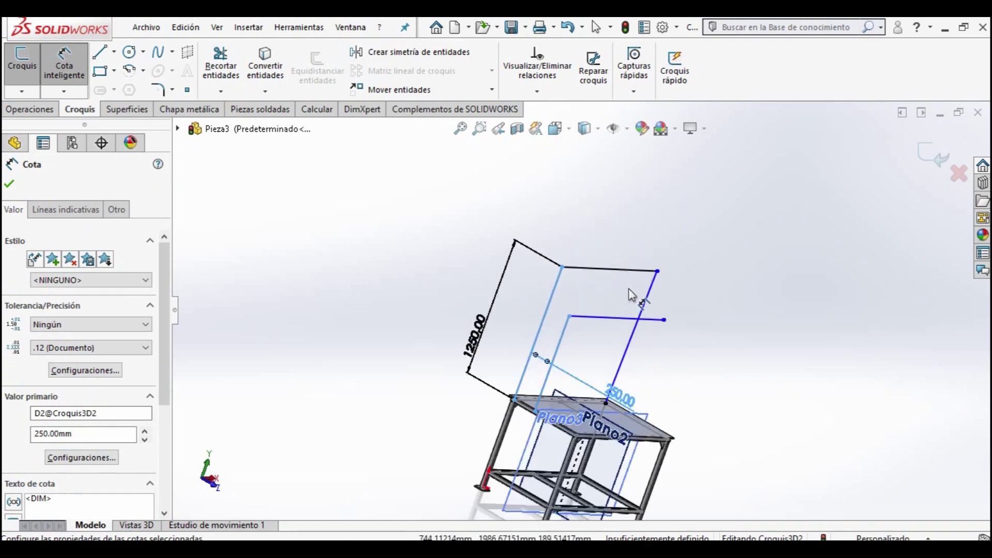
pyautogui.press('Escape')
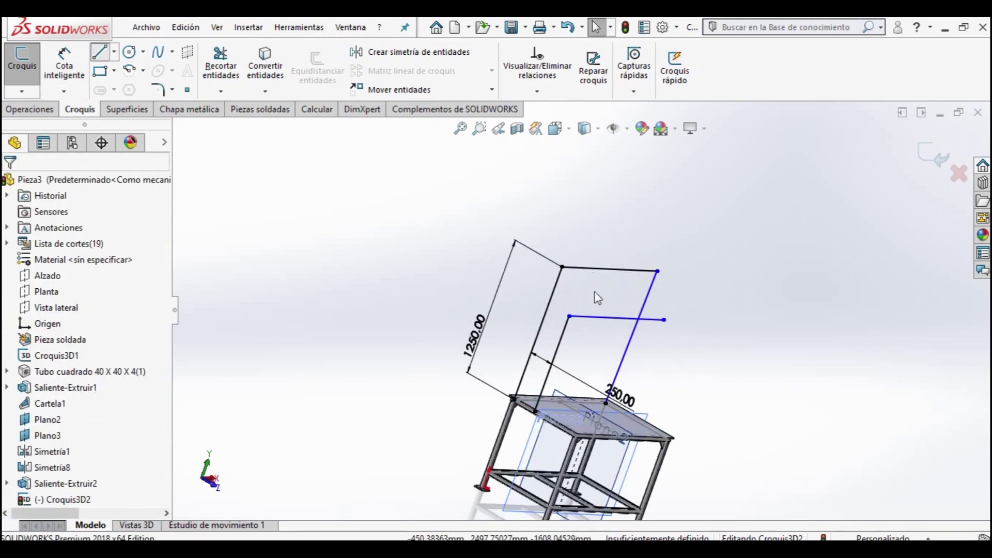
# - Abandon a stray line, orbit to a front view, and dimension the side line to 760 mm
pyautogui.press('l')
pyautogui.click(562, 267)
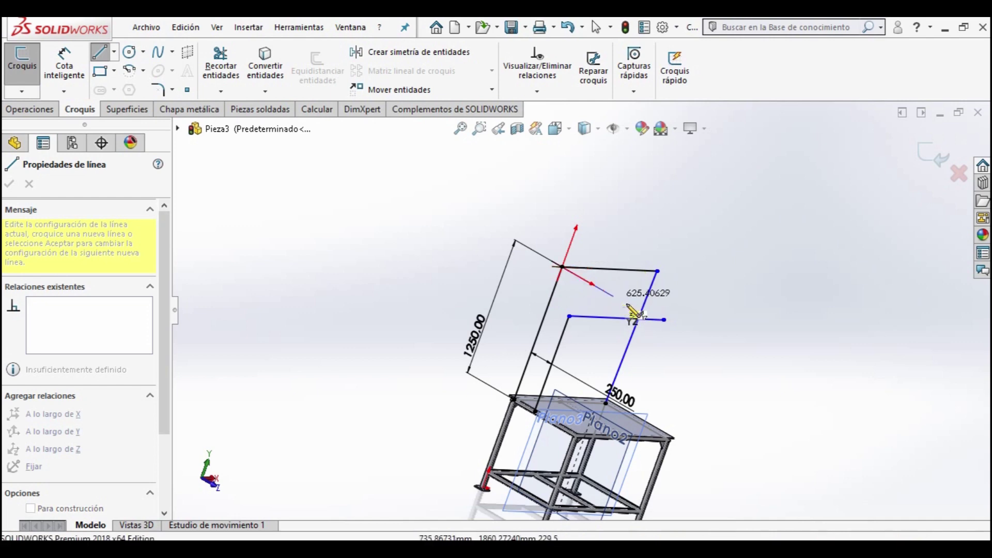
pyautogui.press('Escape')
pyautogui.moveTo(658, 328)
pyautogui.mouseDown(button='middle')
pyautogui.moveTo(587, 335)
pyautogui.moveTo(498, 294)
pyautogui.mouseUp(button='middle')
pyautogui.click(64, 65)
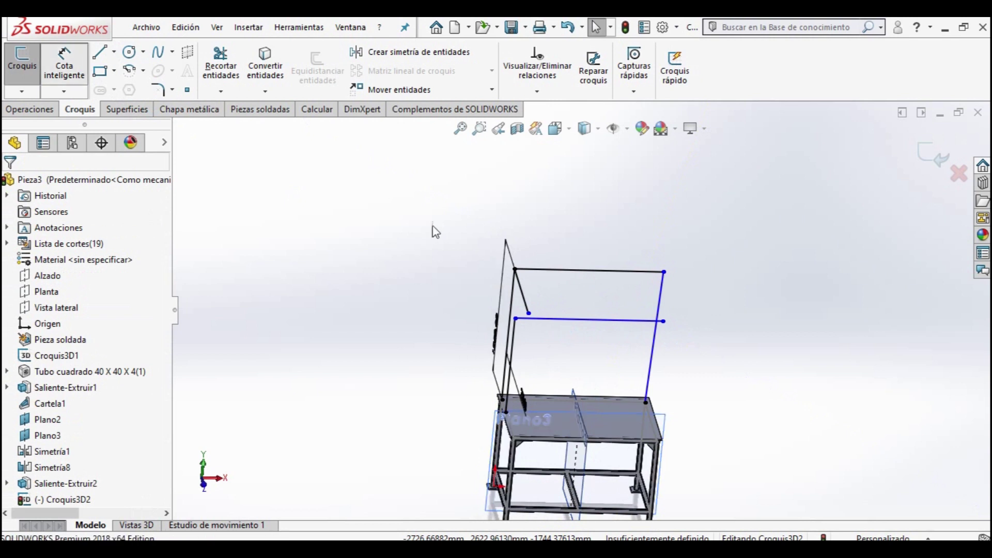
pyautogui.click(522, 294)
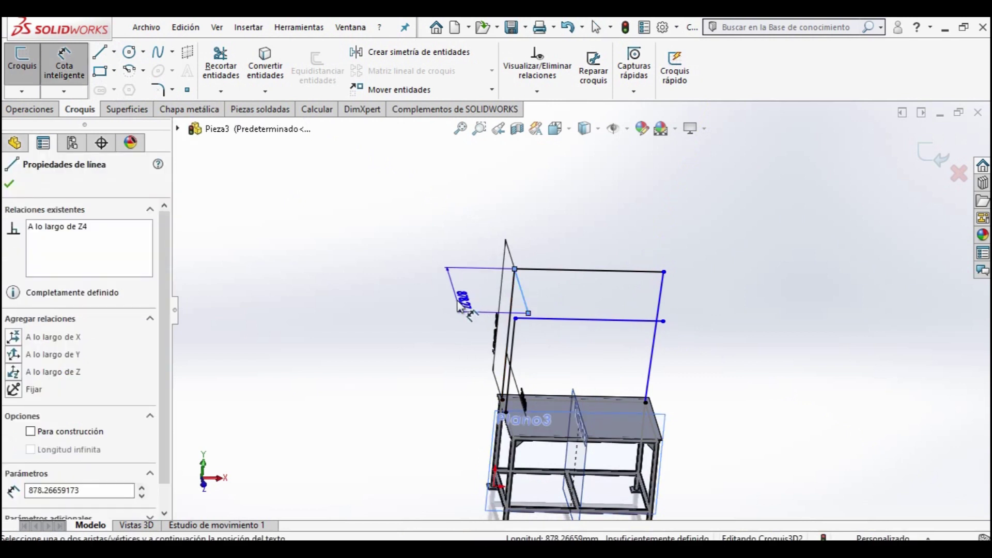
pyautogui.click(458, 304)
pyautogui.write('760')
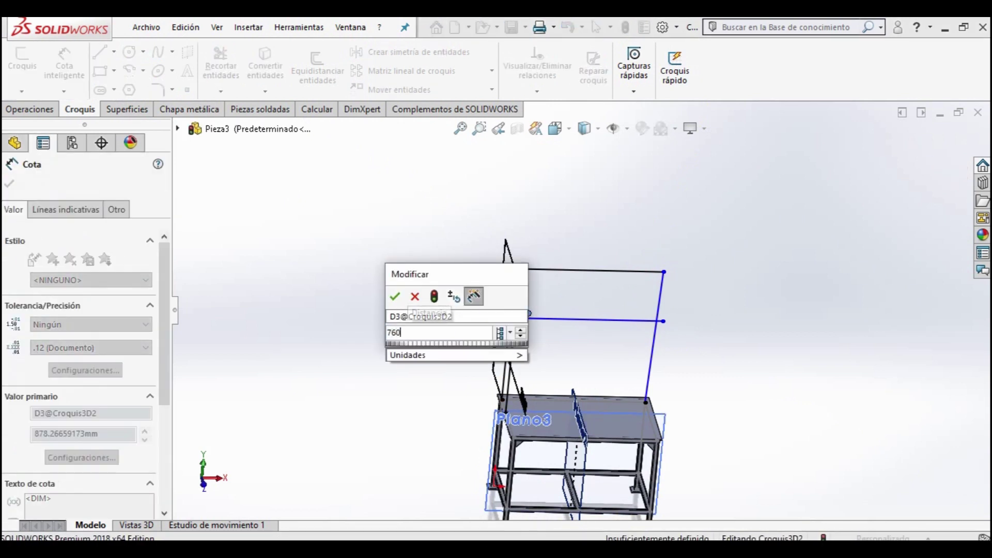
pyautogui.press('Return')
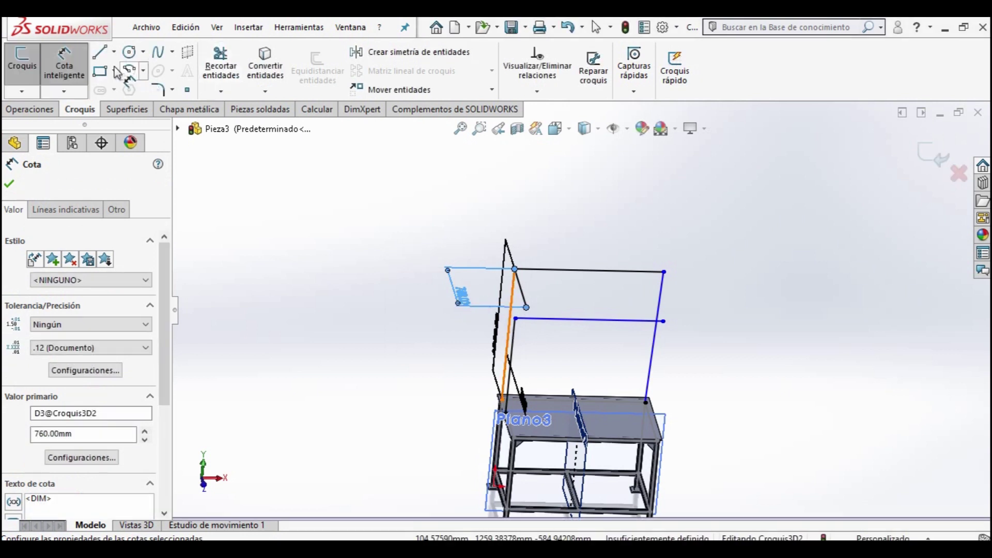
# - Dimension the top crossbar line to 1250 mm
pyautogui.click(102, 60)
pyautogui.scroll(2, 600, 345)
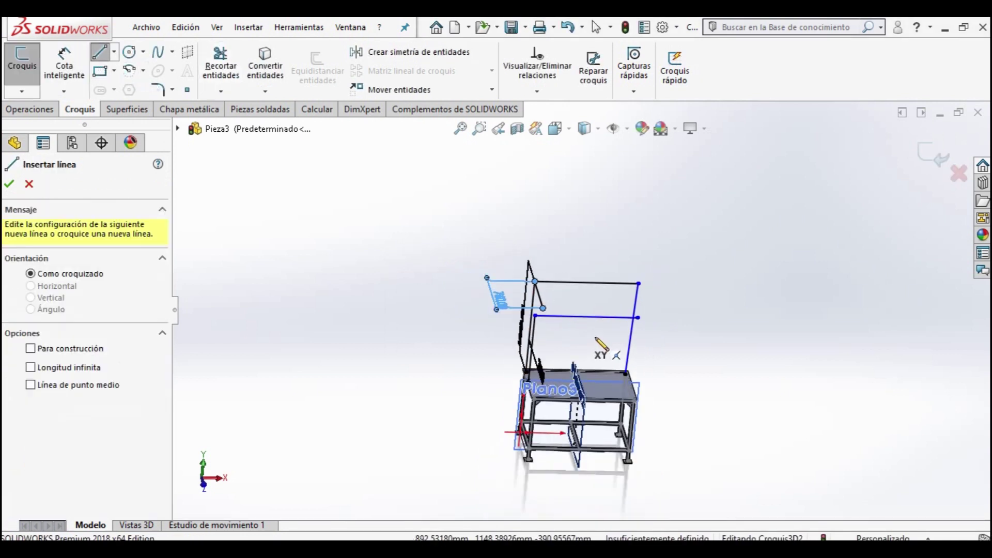
pyautogui.press('Escape')
pyautogui.click(64, 65)
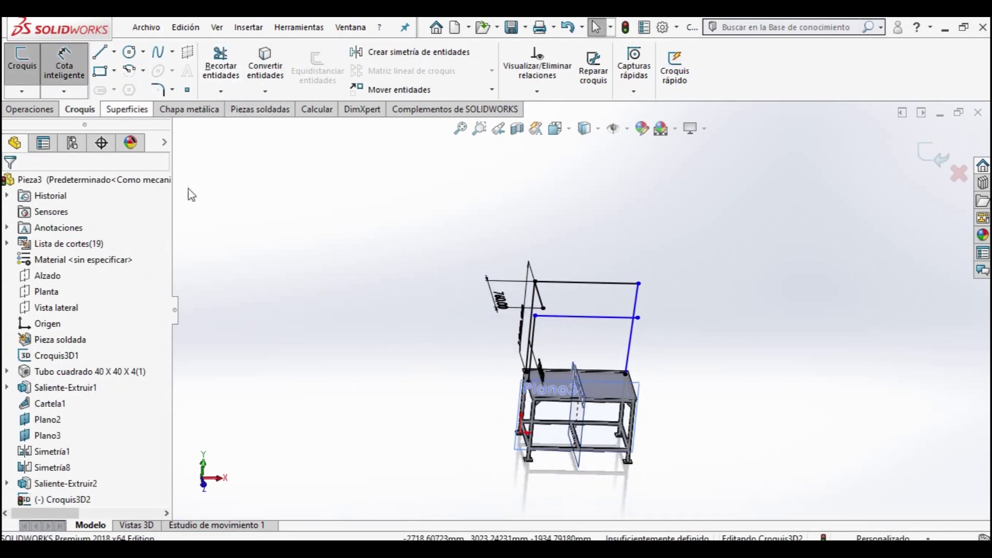
pyautogui.moveTo(662, 290); pyautogui.dragTo(683, 309, button='middle')
pyautogui.scroll(-3, 682, 308)
pyautogui.click(488, 271)
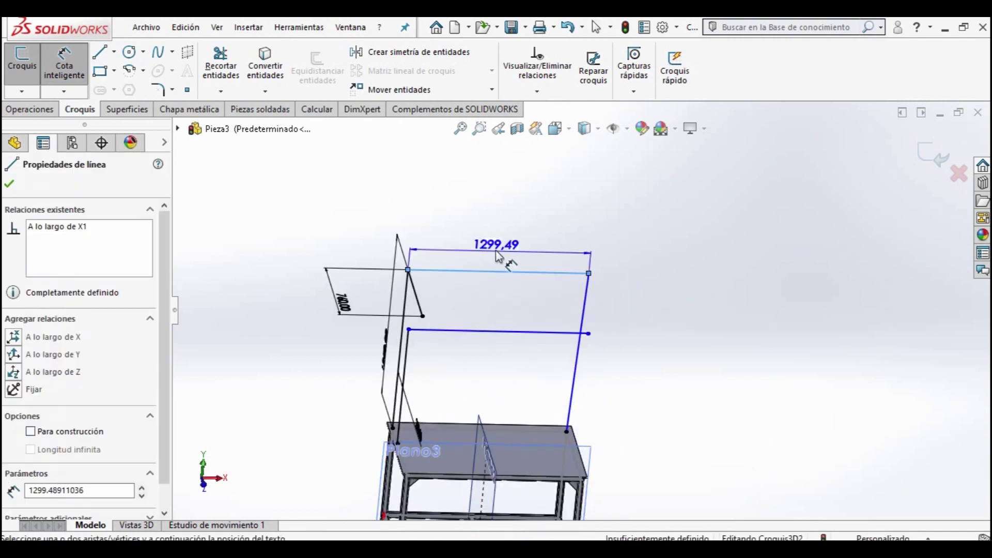
pyautogui.click(497, 237)
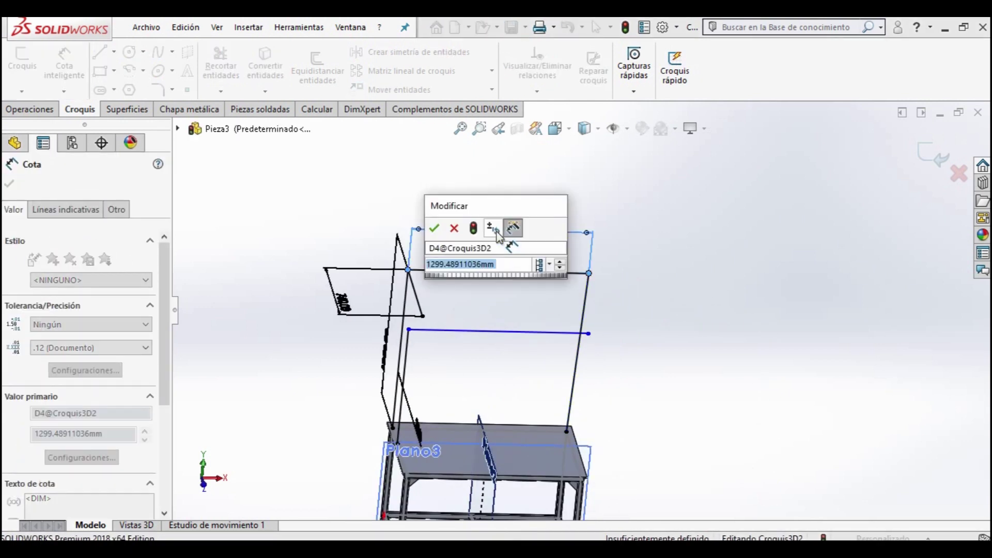
pyautogui.write('1250')
pyautogui.press('Return')
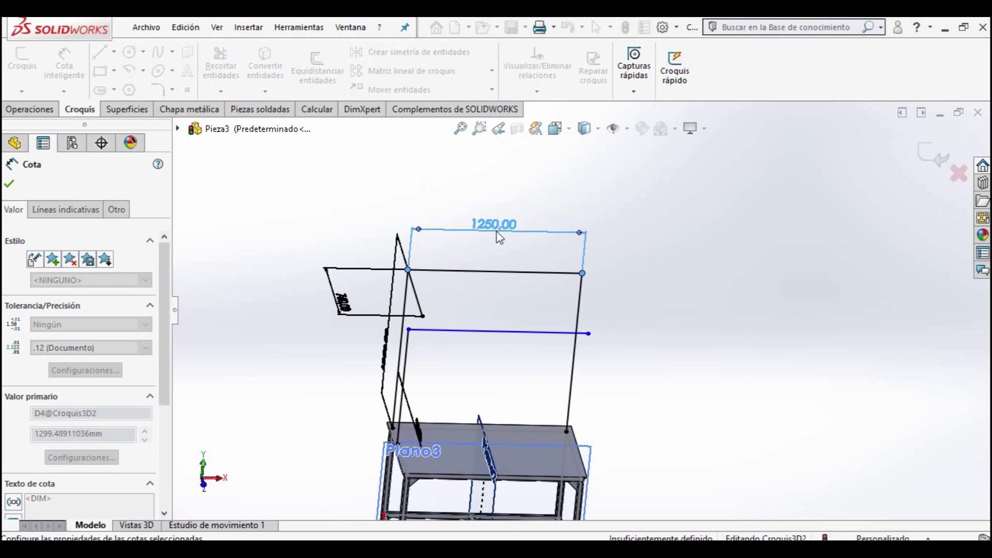
# - Orbit and zoom to inspect the dimensioned frame from an oblique angle
pyautogui.scroll(1, 591, 387)
pyautogui.scroll(-3, 591, 386)
pyautogui.moveTo(416, 353)
pyautogui.mouseDown(button='middle')
pyautogui.moveTo(443, 355)
pyautogui.moveTo(432, 349)
pyautogui.mouseUp(button='middle')
pyautogui.scroll(2, 511, 362)
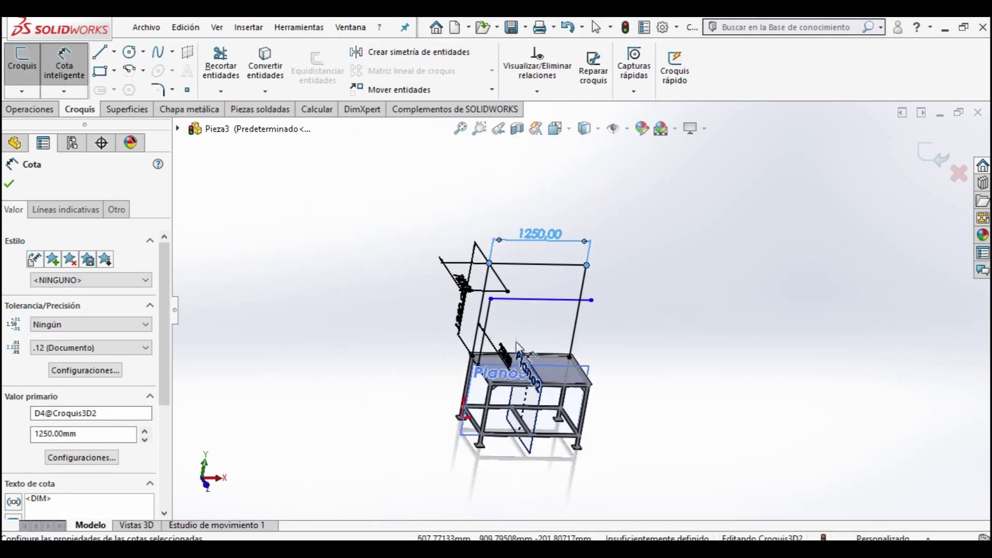
pyautogui.scroll(-2, 524, 336)
pyautogui.scroll(-1, 546, 292)
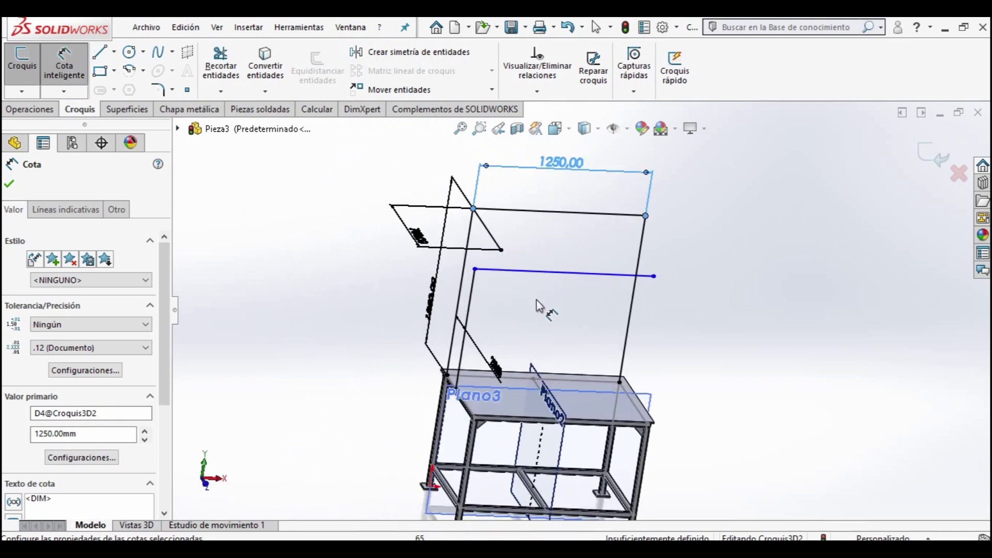
pyautogui.scroll(2, 561, 298)
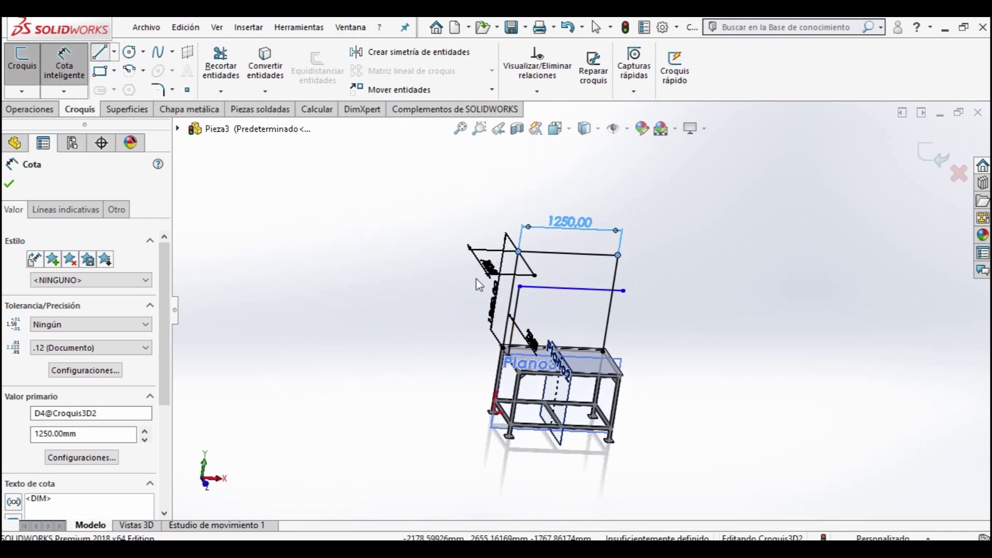
# - Draw two lines from the inner upright to close the shelf rectangle
pyautogui.press('l')
pyautogui.click(538, 276)
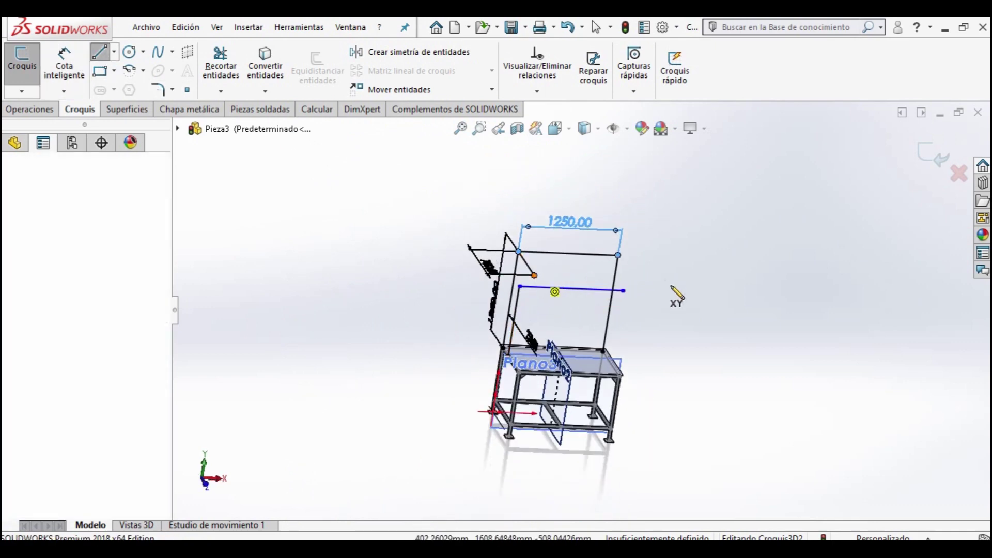
pyautogui.click(618, 279)
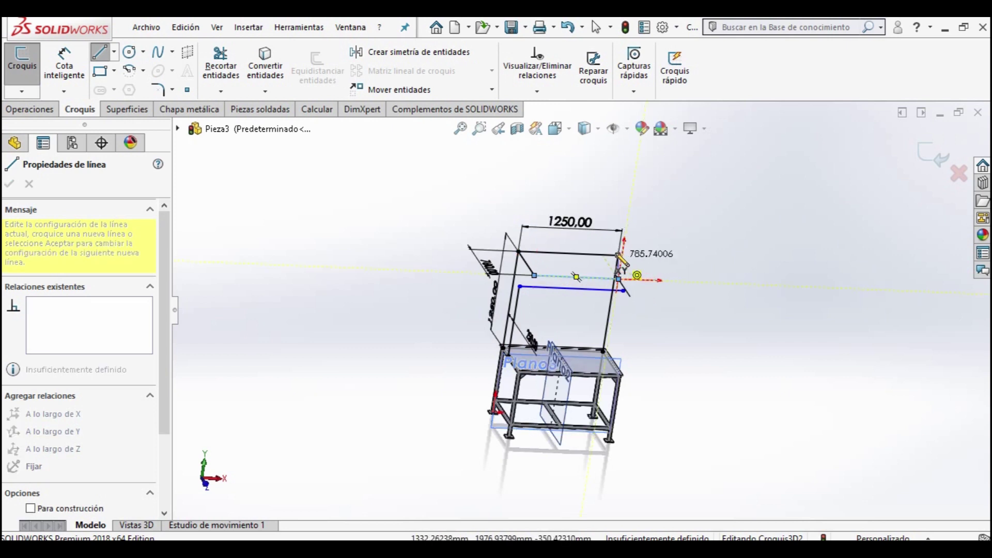
pyautogui.click(618, 255)
pyautogui.press('Escape')
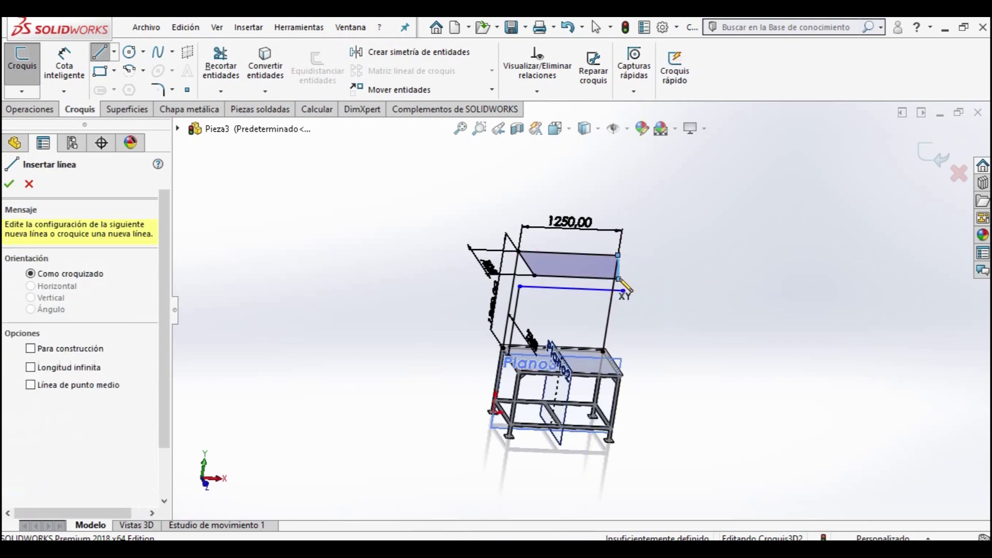
pyautogui.press('Escape')
pyautogui.moveTo(571, 237); pyautogui.dragTo(126, 77, button='middle')
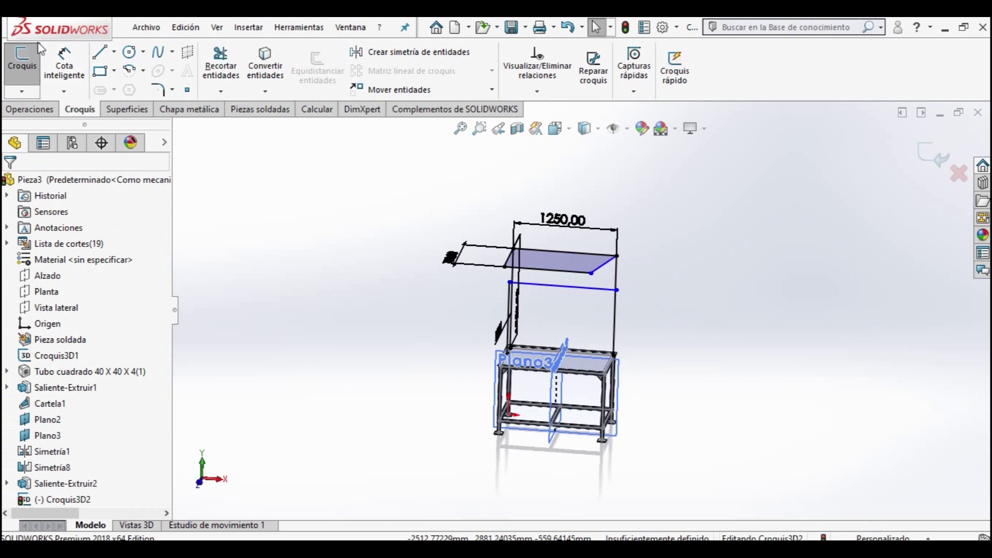
# - Add an Equal relation between the shelf's back edge and the lower crossbar line
pyautogui.click(565, 251)
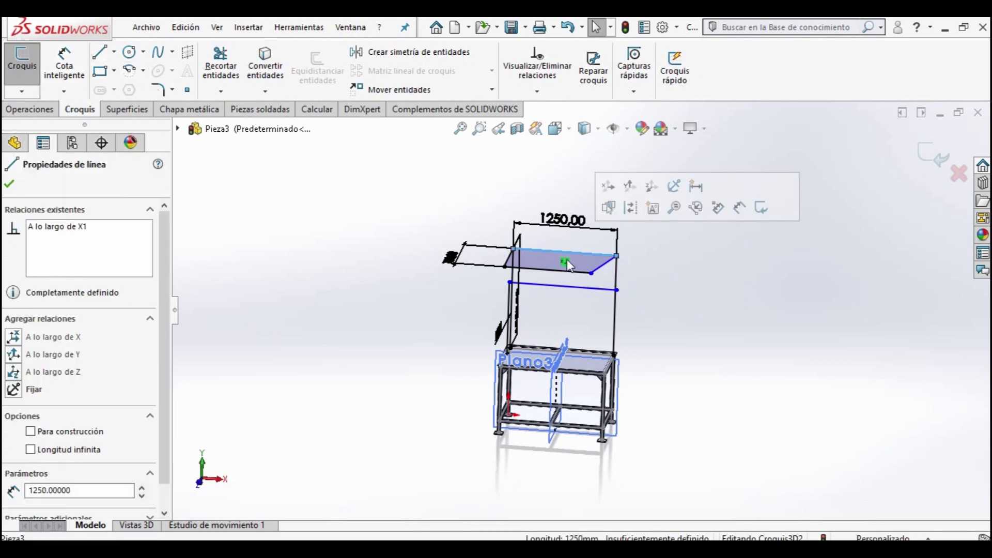
pyautogui.keyDown('ctrl'); pyautogui.click(558, 285); pyautogui.keyUp('ctrl')
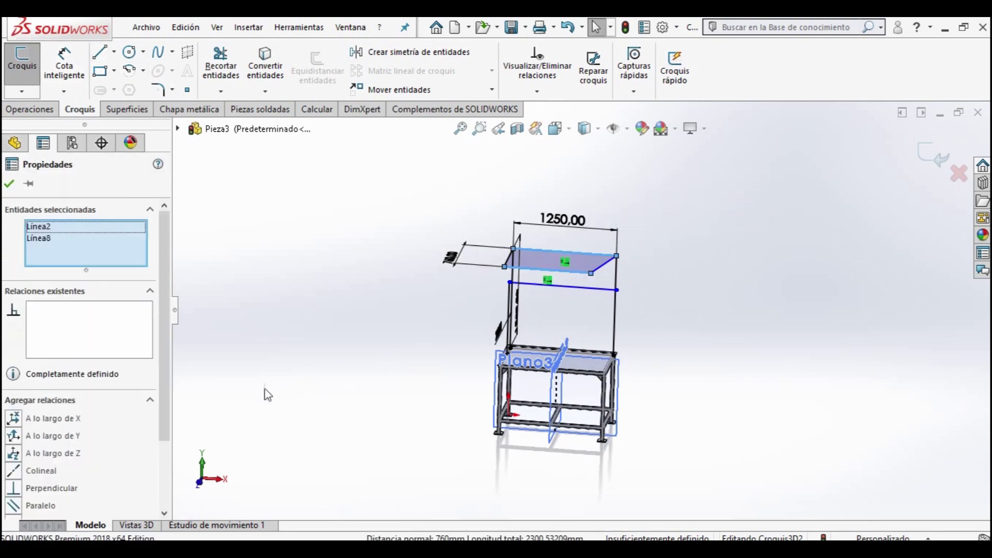
pyautogui.moveTo(168, 371); pyautogui.dragTo(164, 436)
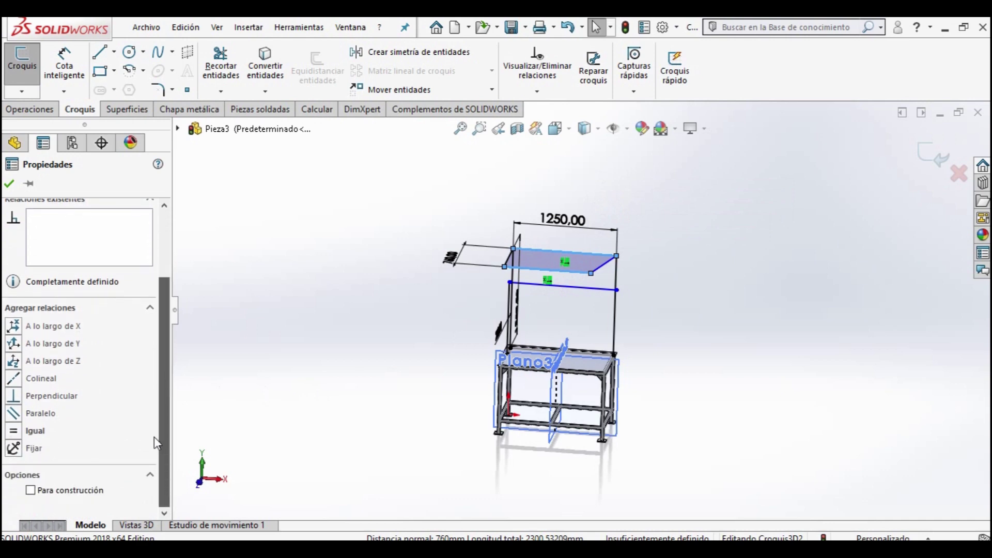
pyautogui.click(31, 428)
pyautogui.scroll(3, 614, 321)
# - Orbit the sketch edge-on and start a new line at the shelf's front corner
pyautogui.moveTo(614, 320)
pyautogui.mouseDown(button='middle')
pyautogui.moveTo(660, 297)
pyautogui.moveTo(464, 354)
pyautogui.mouseUp(button='middle')
pyautogui.scroll(-2, 464, 354)
pyautogui.moveTo(507, 314)
pyautogui.mouseDown(button='middle')
pyautogui.moveTo(602, 319)
pyautogui.moveTo(576, 299)
pyautogui.moveTo(587, 276)
pyautogui.moveTo(582, 287)
pyautogui.mouseUp(button='middle')
pyautogui.moveTo(591, 335); pyautogui.dragTo(576, 314, button='middle')
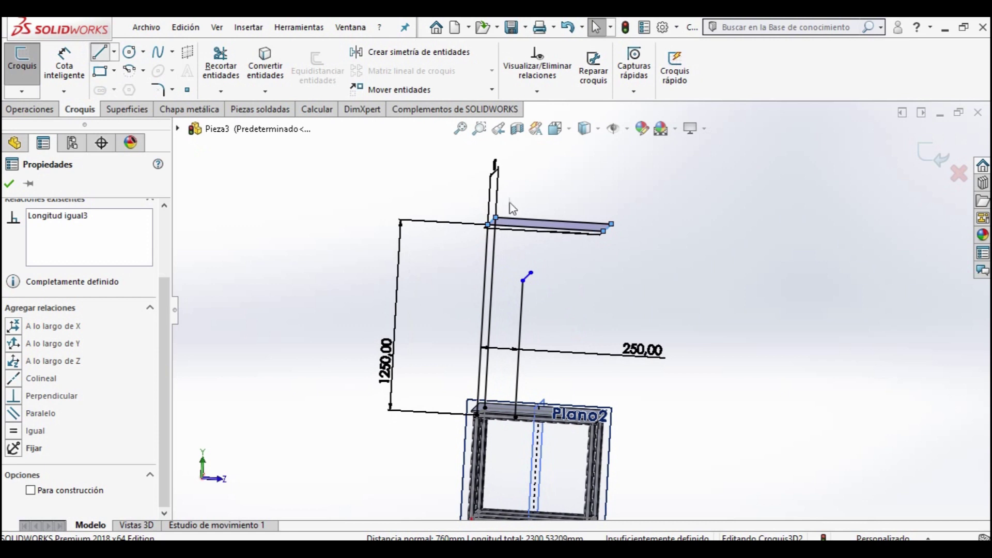
pyautogui.click(603, 232)
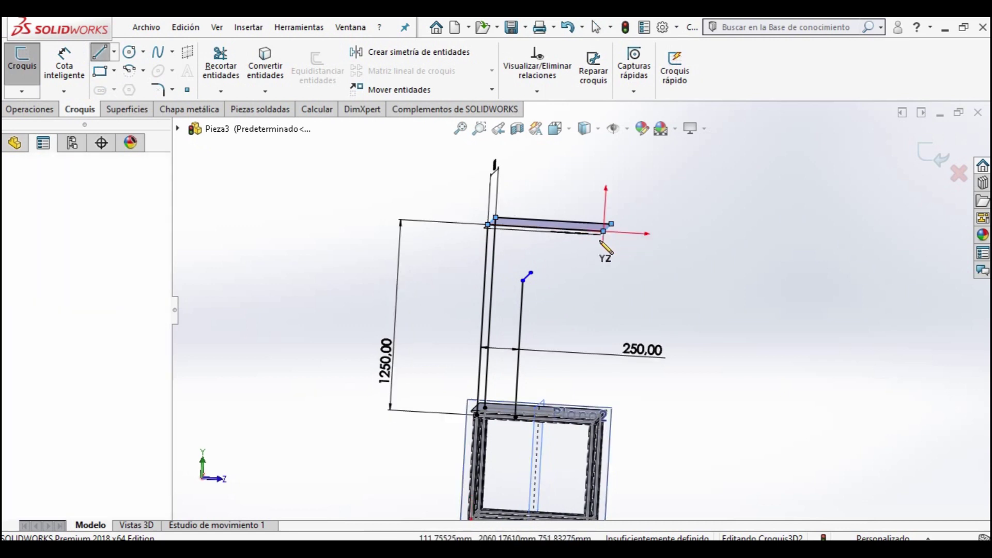
# - Draw a vertical drop below the shelf corner and dimension it to 200 mm
pyautogui.click(600, 274)
pyautogui.press('Escape')
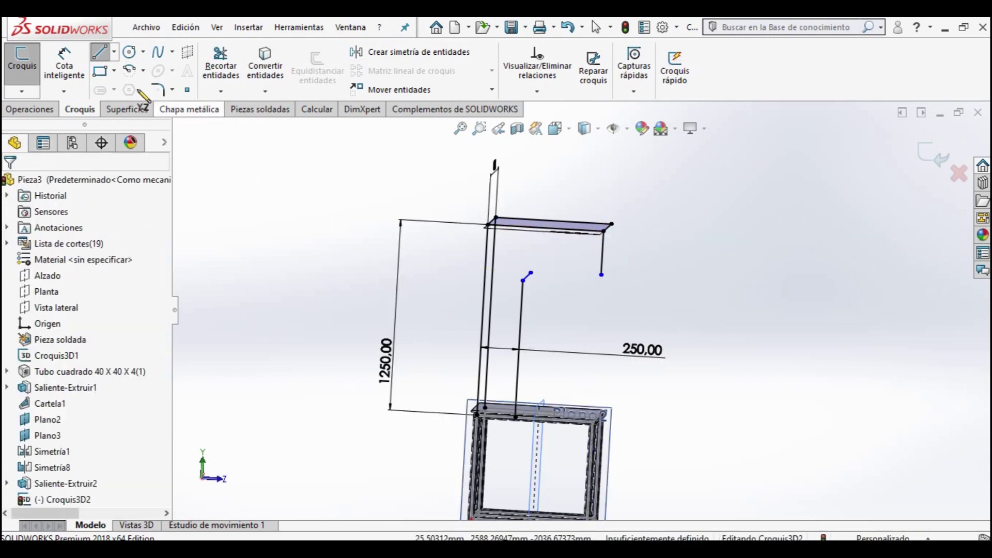
pyautogui.click(70, 52)
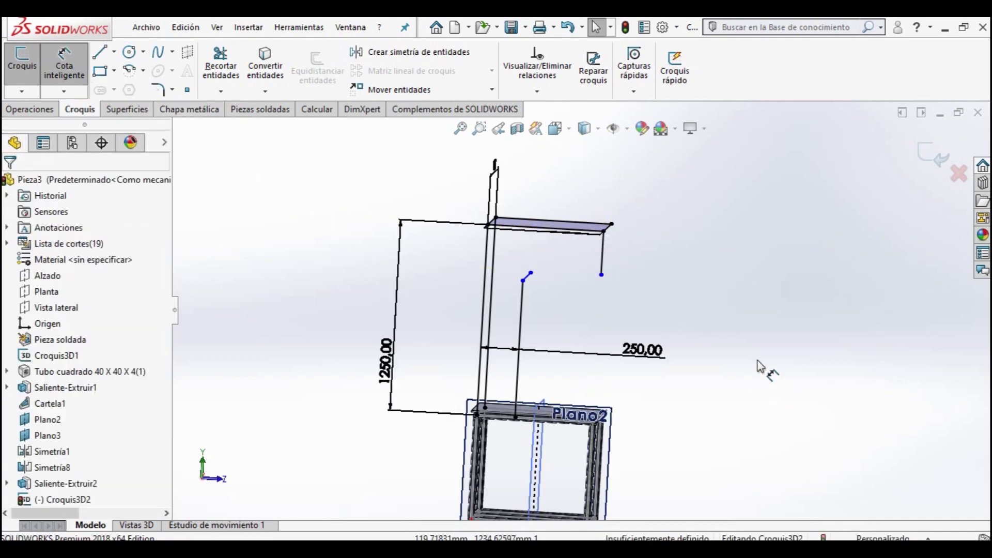
pyautogui.click(612, 263)
pyautogui.click(646, 270)
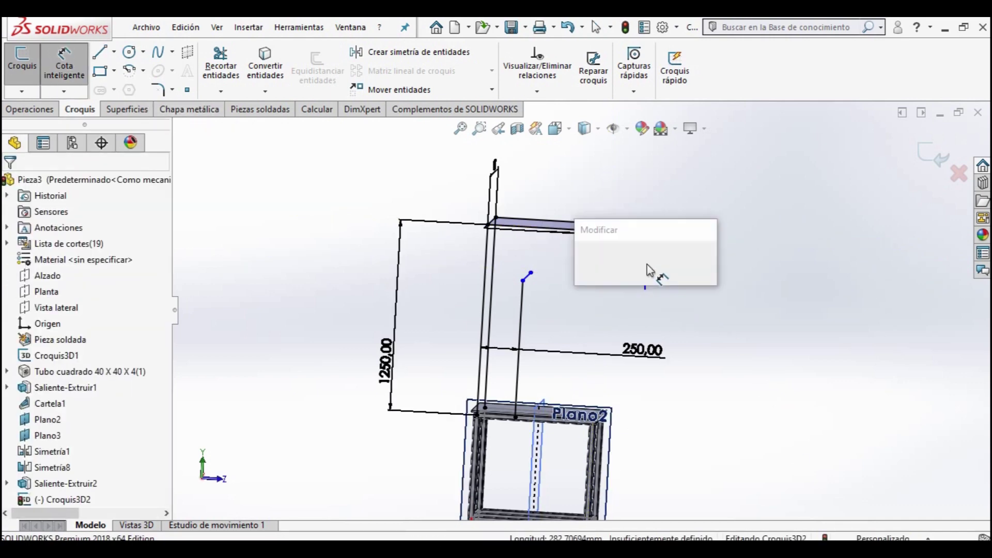
pyautogui.write('200')
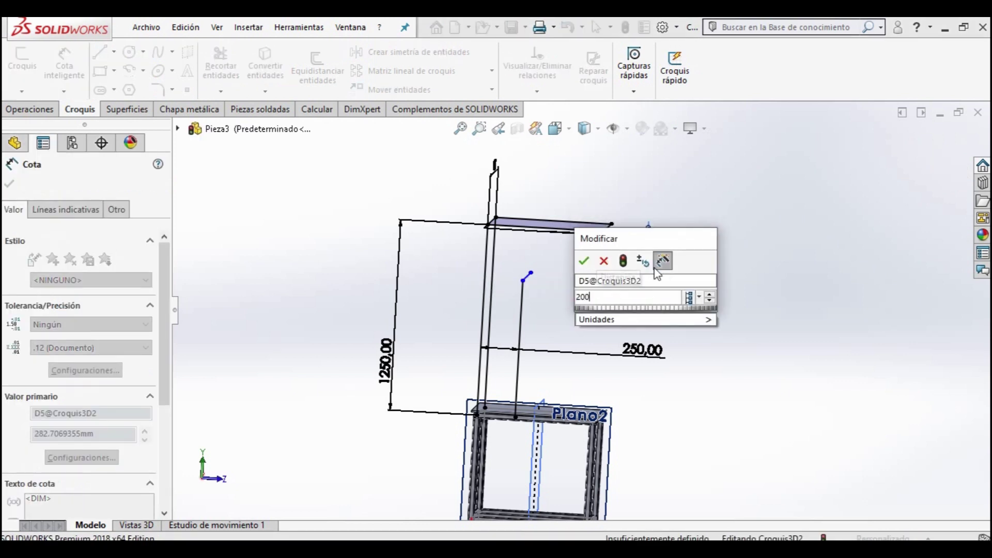
pyautogui.press('Return')
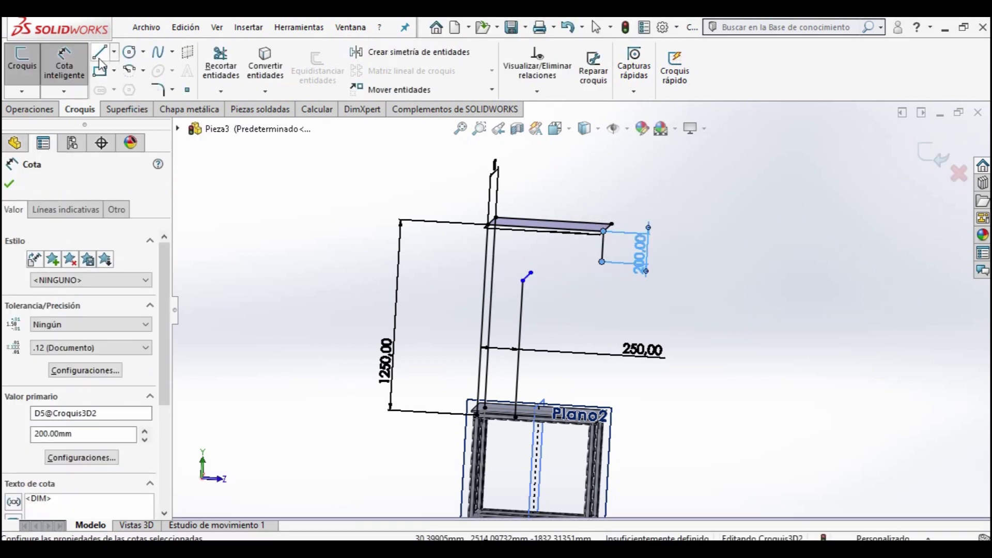
# - Draw a bracket line from the drop's foot, then select the misplaced bracket line
pyautogui.press('l')
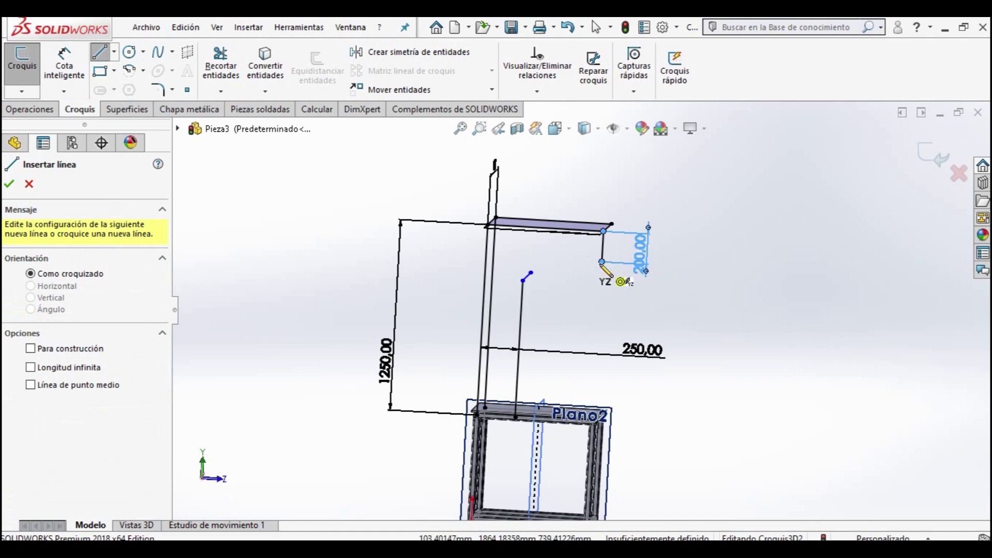
pyautogui.click(602, 262)
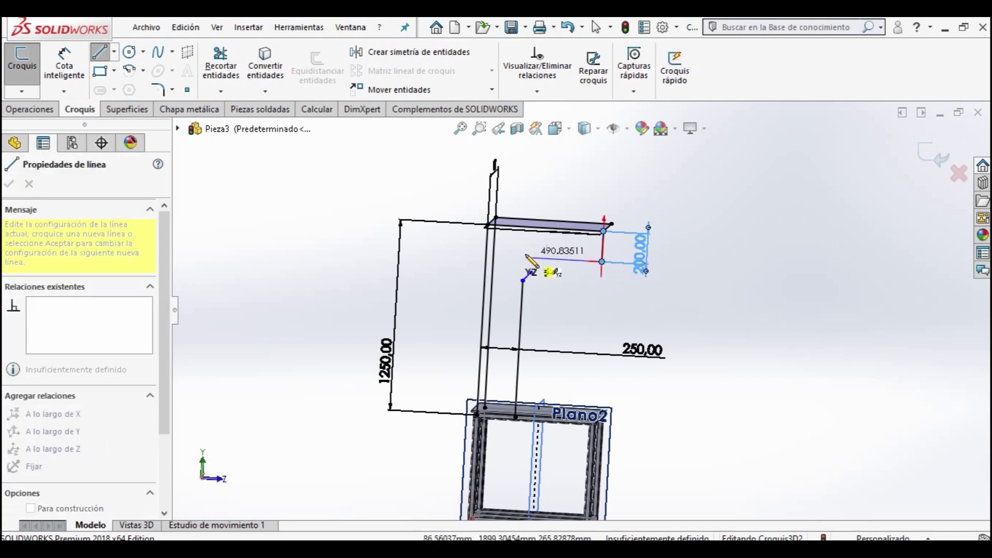
pyautogui.moveTo(530, 270)
pyautogui.mouseDown(button='middle')
pyautogui.moveTo(476, 321)
pyautogui.moveTo(521, 327)
pyautogui.moveTo(477, 313)
pyautogui.mouseUp(button='middle')
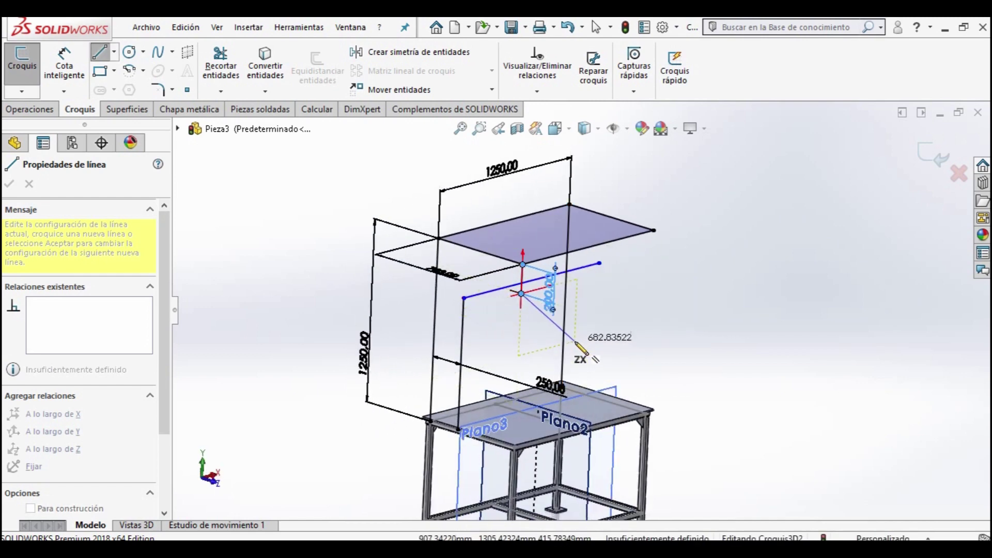
pyautogui.moveTo(549, 355)
pyautogui.mouseDown(button='middle')
pyautogui.moveTo(705, 310)
pyautogui.moveTo(813, 294)
pyautogui.mouseUp(button='middle')
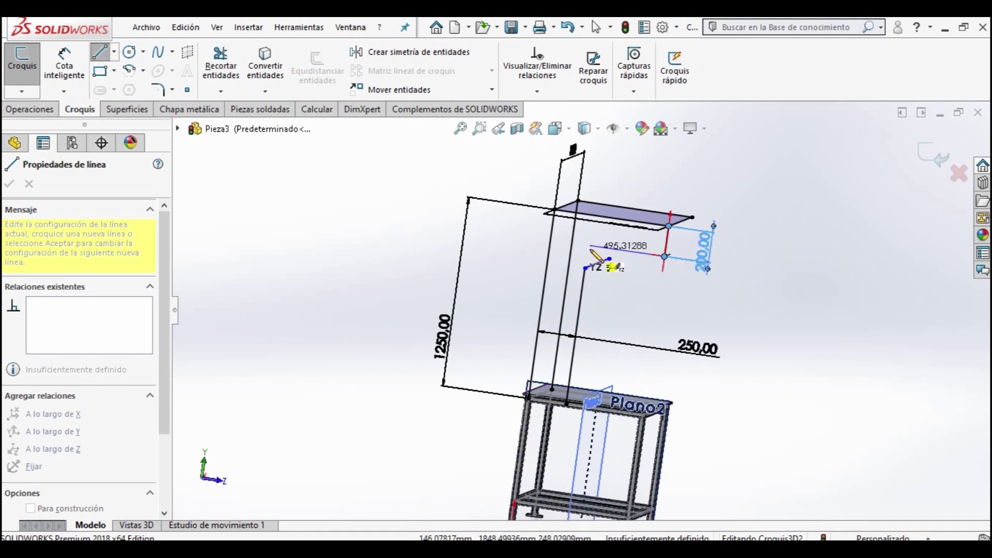
pyautogui.moveTo(593, 256)
pyautogui.mouseDown(button='middle')
pyautogui.moveTo(548, 316)
pyautogui.moveTo(514, 338)
pyautogui.moveTo(528, 346)
pyautogui.moveTo(645, 311)
pyautogui.moveTo(675, 314)
pyautogui.mouseUp(button='middle')
pyautogui.scroll(3, 671, 310)
pyautogui.press('Escape')
pyautogui.press('Escape')
pyautogui.moveTo(655, 376); pyautogui.dragTo(653, 356, button='middle')
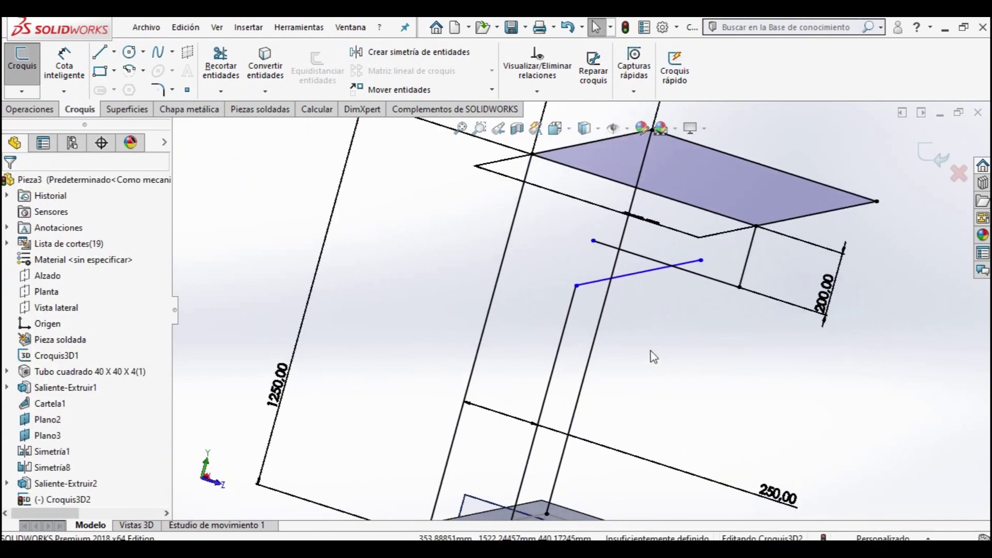
pyautogui.click(622, 276)
# - Delete the misplaced bracket line and connect the short upright's top to the bracket line's end
pyautogui.press('Delete')
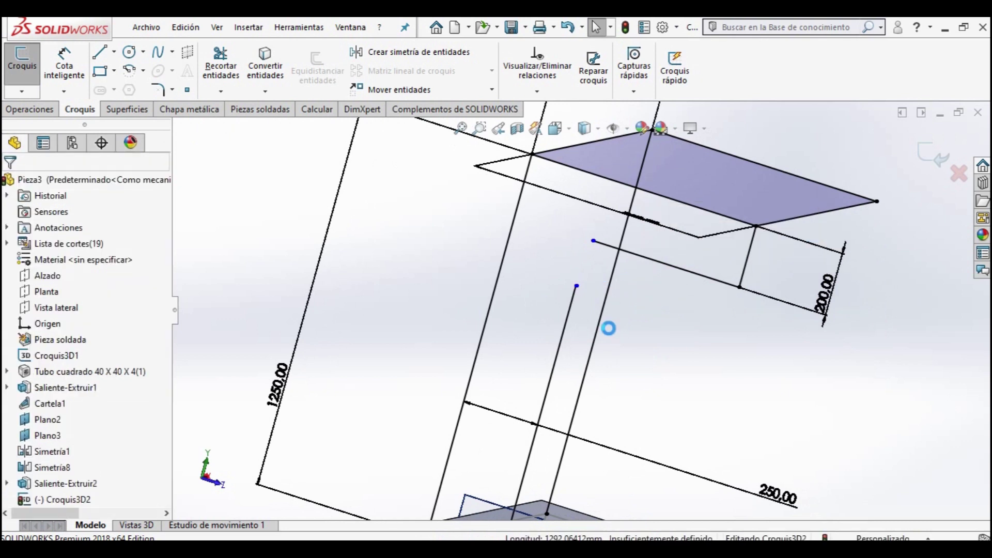
pyautogui.press('l')
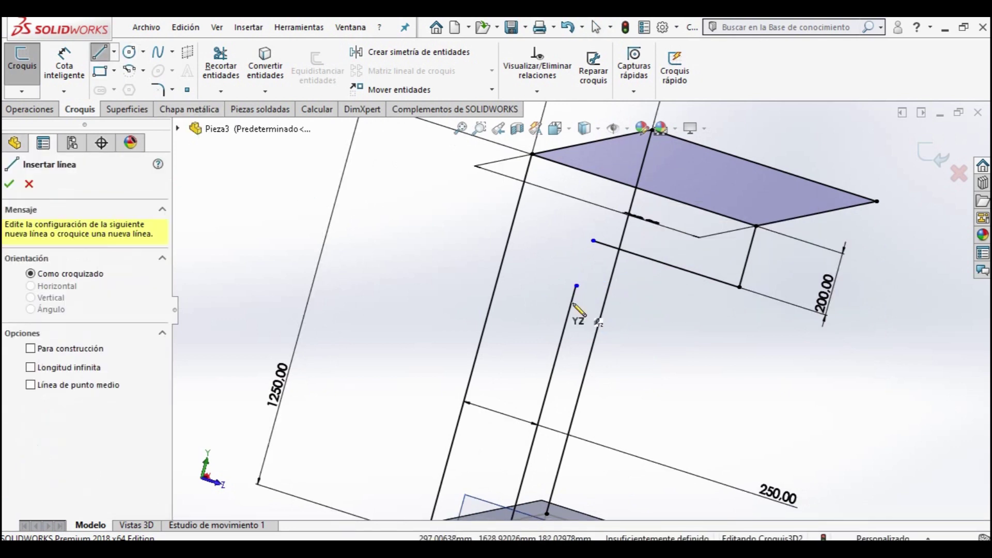
pyautogui.click(576, 286)
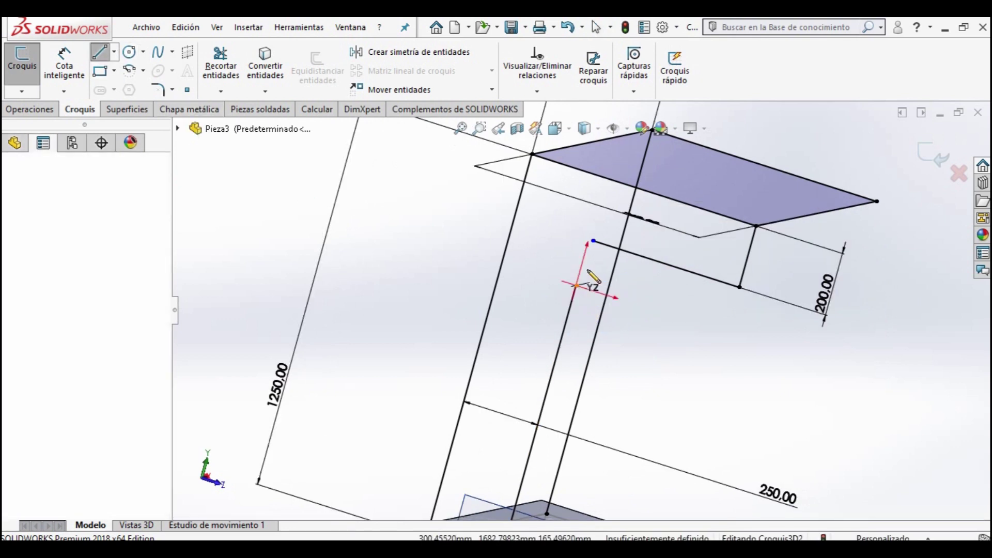
pyautogui.click(588, 241)
pyautogui.press('Escape')
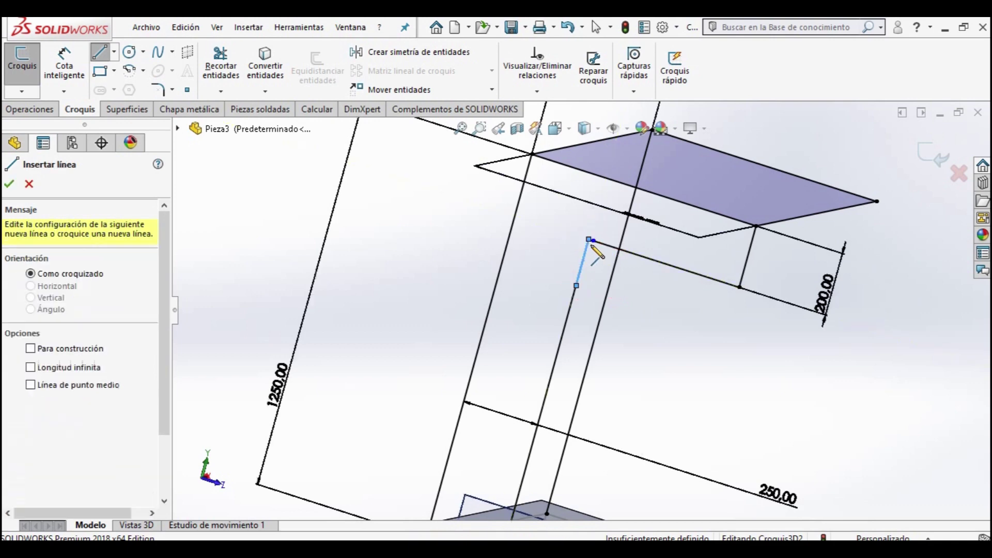
pyautogui.press('Escape')
# - Review the shelf and 200 mm dimension, then begin another bracket line from the drop's foot
pyautogui.scroll(-3, 587, 267)
pyautogui.click(596, 265)
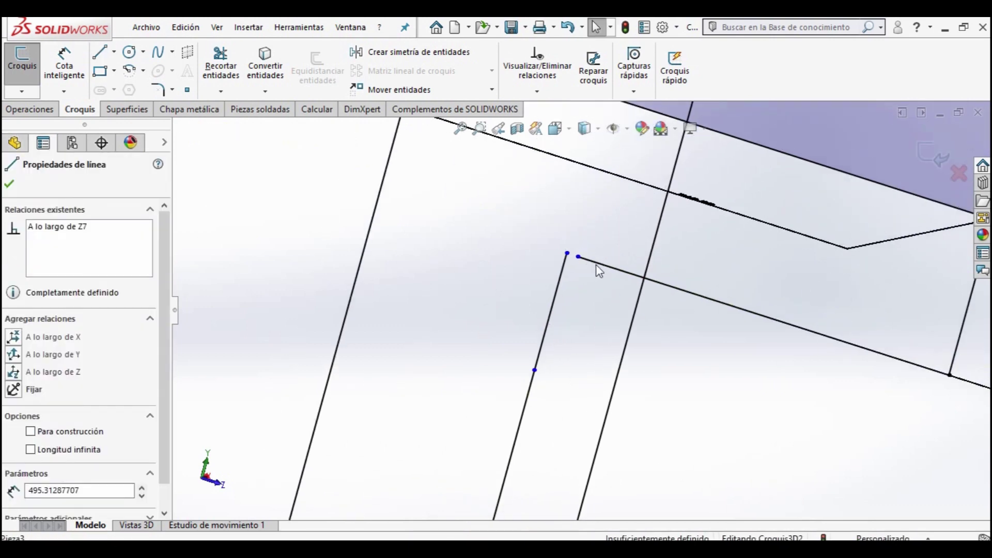
pyautogui.click(100, 52)
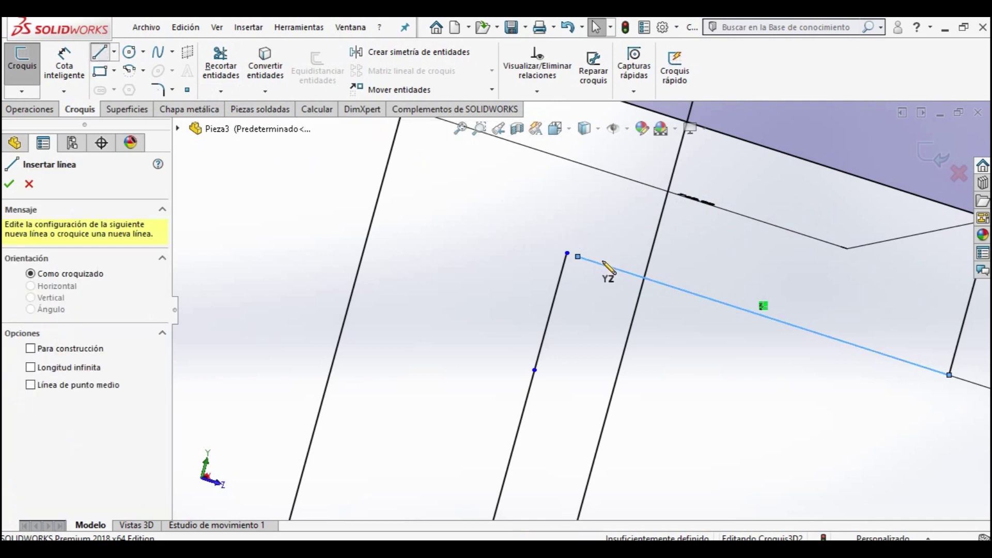
pyautogui.click(570, 254)
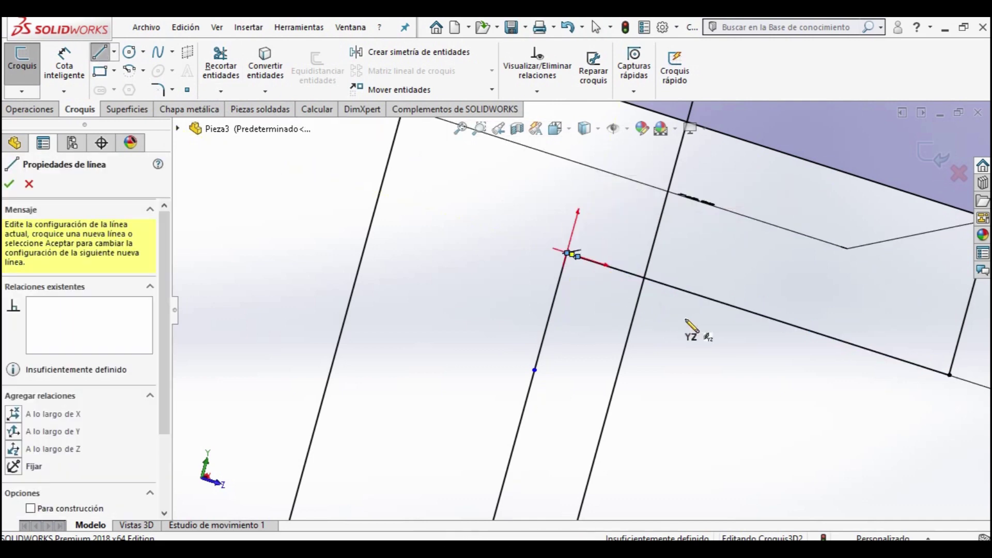
pyautogui.press('Escape')
pyautogui.moveTo(611, 332)
pyautogui.mouseDown(button='middle')
pyautogui.moveTo(563, 398)
pyautogui.moveTo(516, 385)
pyautogui.moveTo(527, 362)
pyautogui.mouseUp(button='middle')
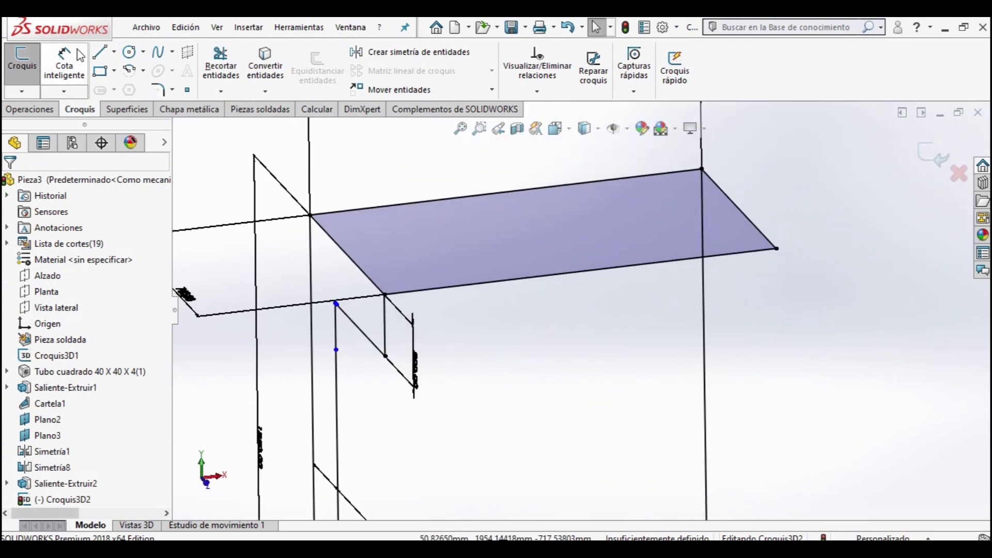
pyautogui.click(104, 57)
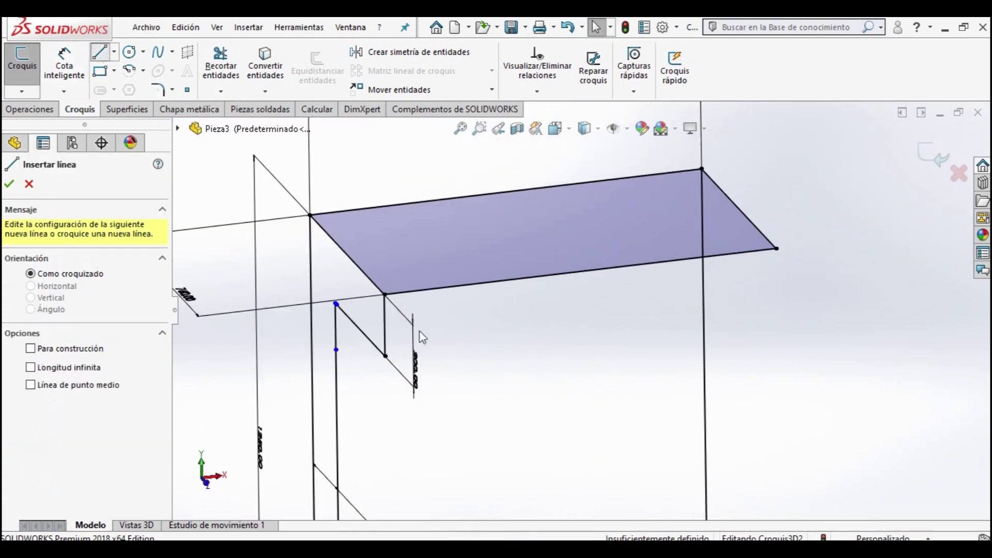
pyautogui.click(384, 356)
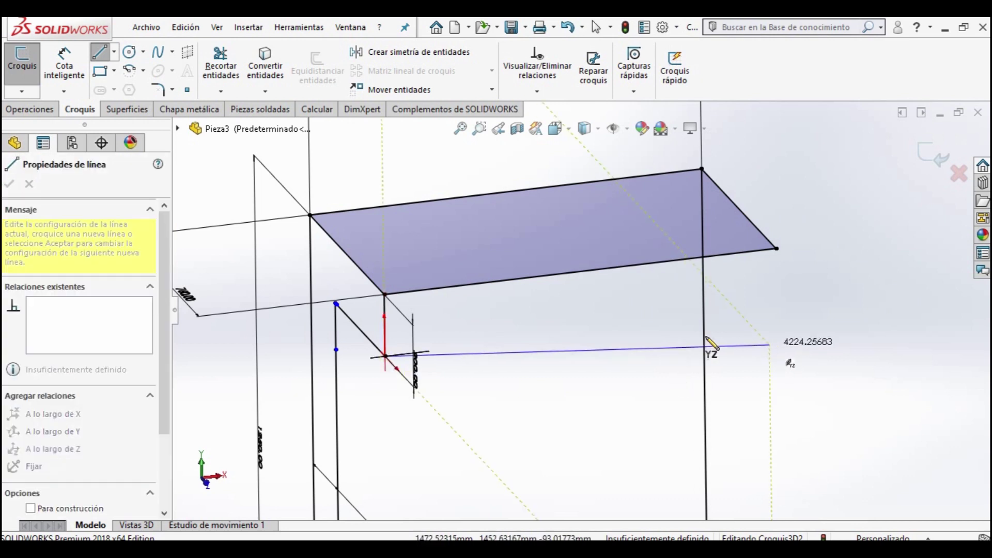
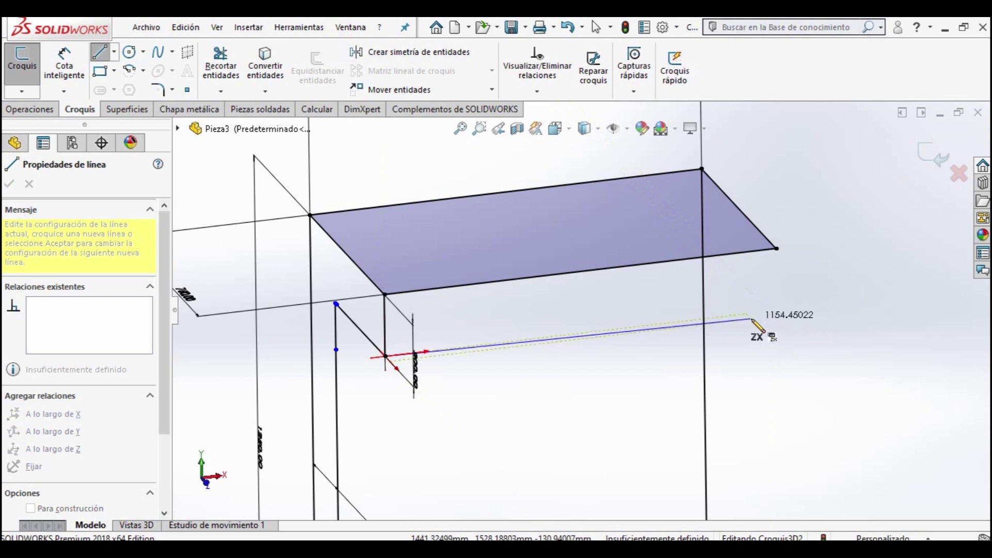
# - Close the inclined shelf face outline with its last two corner points
pyautogui.click(757, 314)
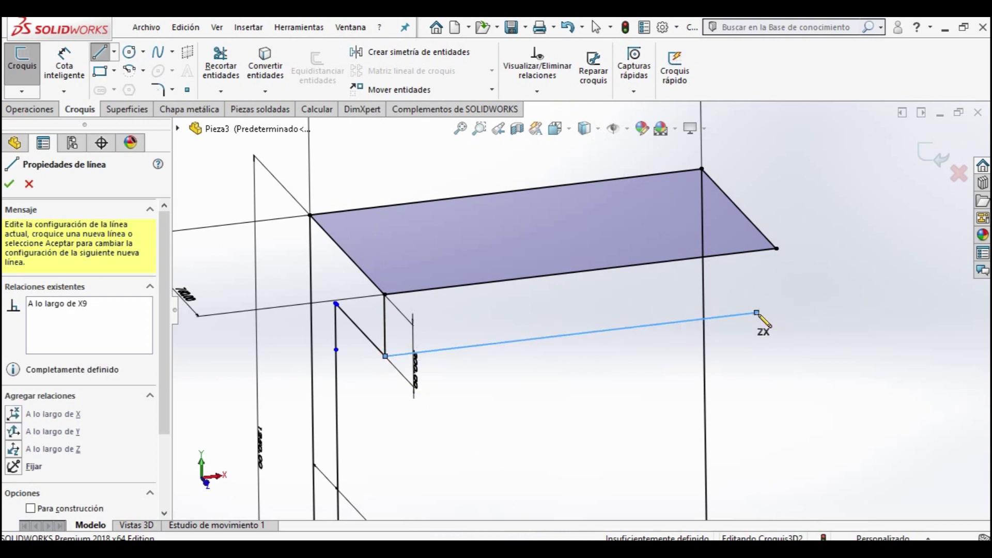
pyautogui.click(775, 249)
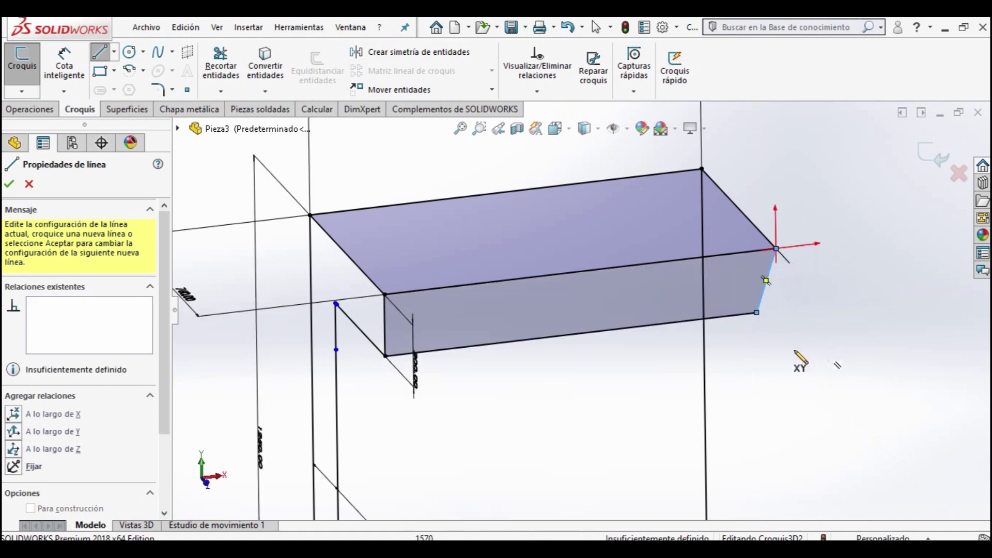
pyautogui.press('Escape')
# - Add an Equal relation between the shelf face's two long edges
pyautogui.scroll(5, 644, 308)
pyautogui.moveTo(644, 308)
pyautogui.mouseDown(button='middle')
pyautogui.moveTo(560, 256)
pyautogui.moveTo(512, 259)
pyautogui.moveTo(593, 310)
pyautogui.moveTo(589, 324)
pyautogui.moveTo(578, 225)
pyautogui.mouseUp(button='middle')
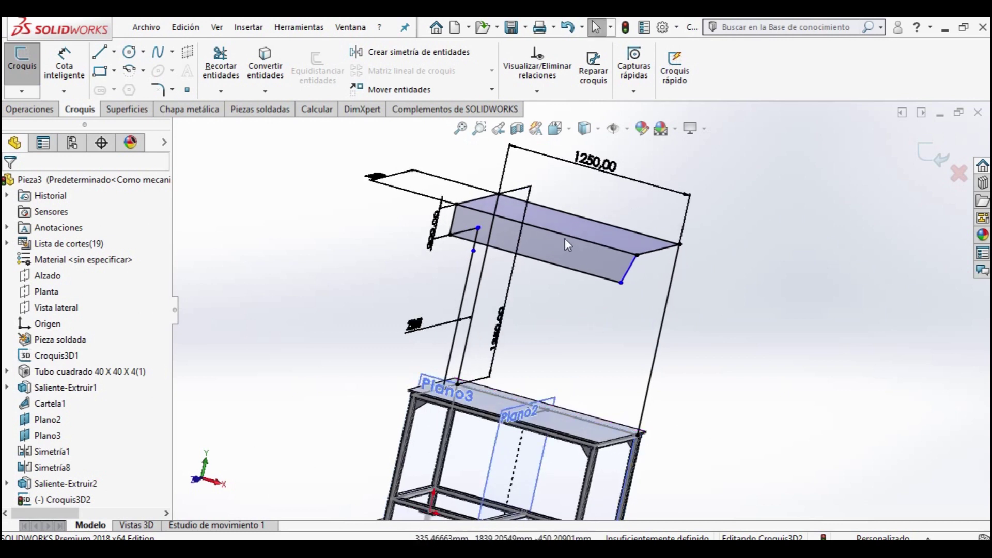
pyautogui.click(565, 236)
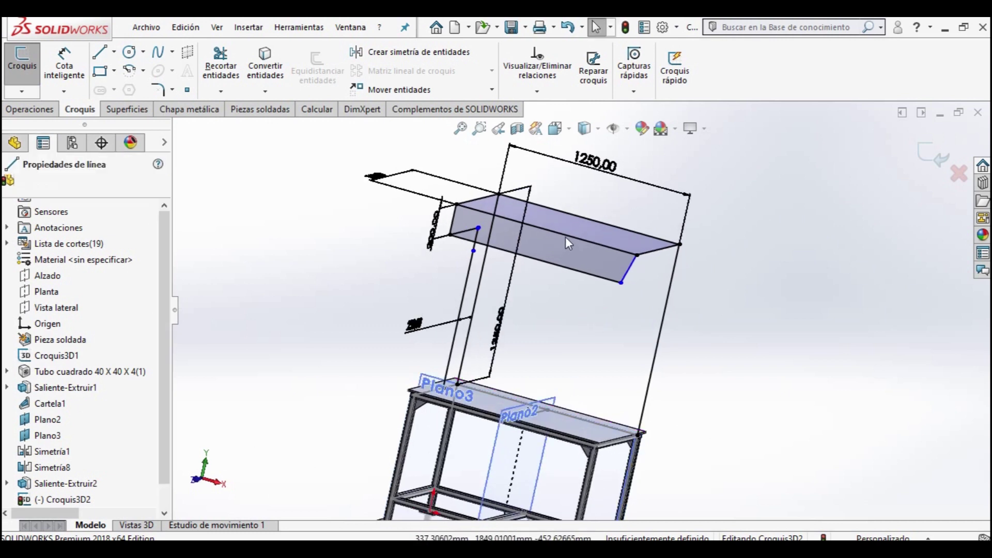
pyautogui.keyDown('ctrl'); pyautogui.click(563, 268); pyautogui.keyUp('ctrl')
pyautogui.scroll(-3, 103, 393)
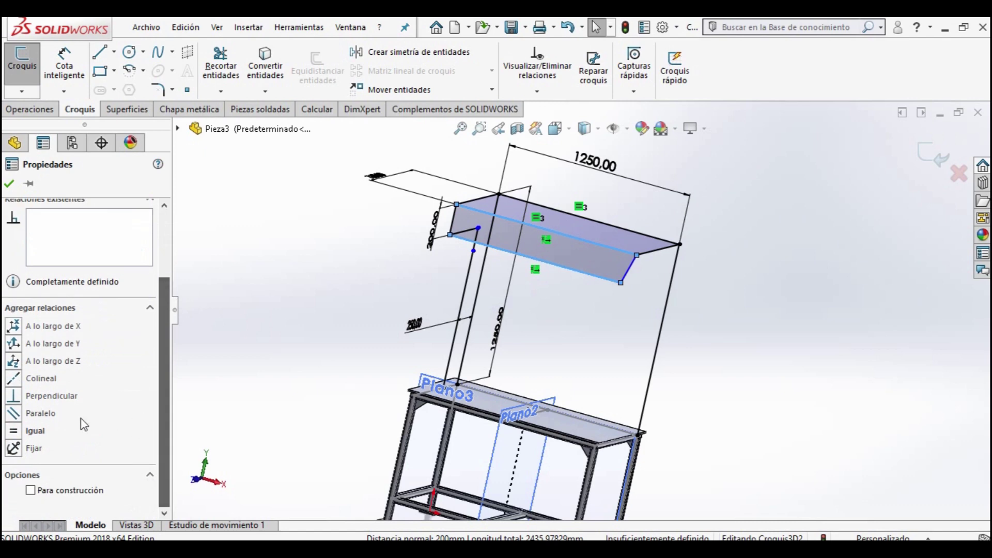
pyautogui.click(14, 430)
pyautogui.scroll(-2, 474, 359)
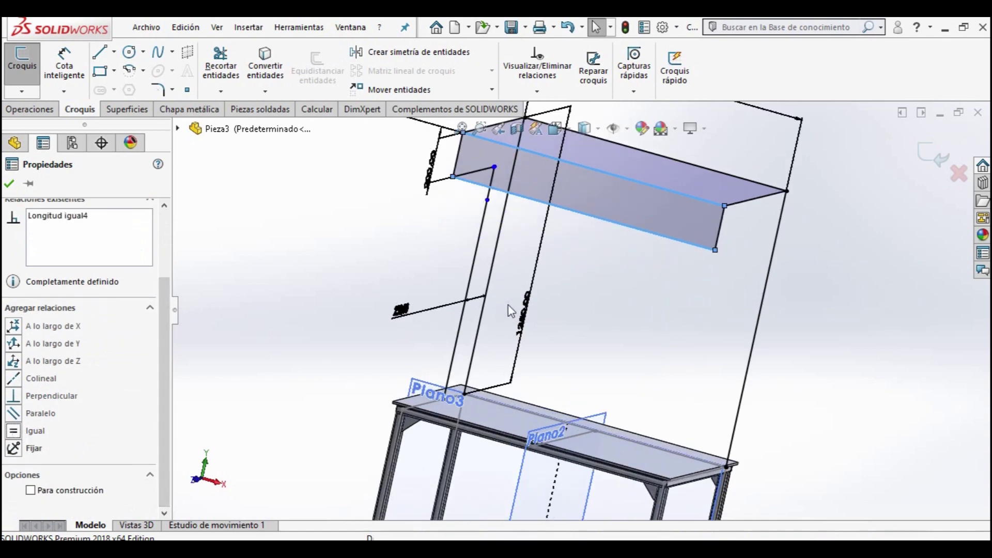
pyautogui.moveTo(508, 305); pyautogui.dragTo(560, 334, button='middle')
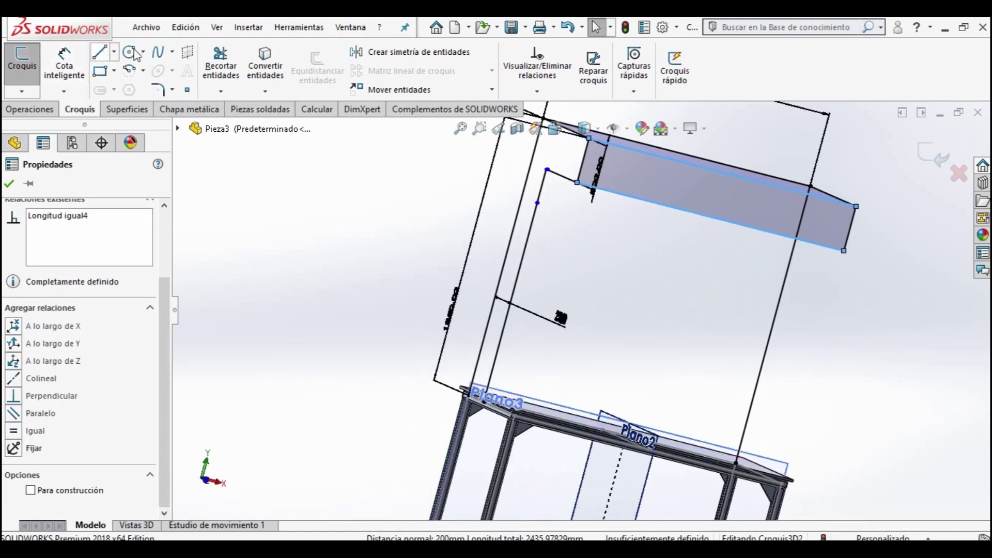
pyautogui.scroll(-3, 573, 212)
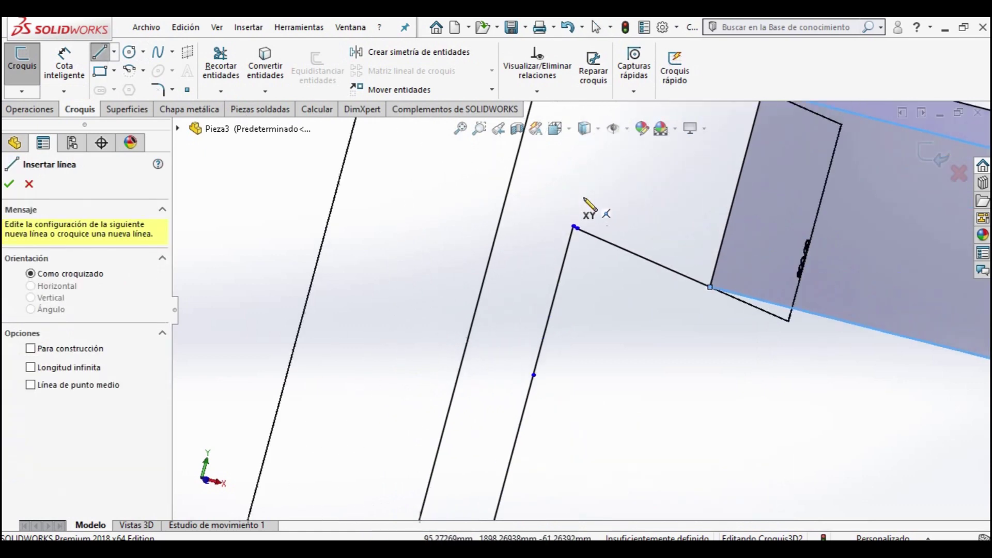
# - Draw a horizontal upper-frame line from the shelf corner along its bottom edge
pyautogui.scroll(-2, 573, 271)
pyautogui.click(566, 268)
pyautogui.scroll(3, 581, 274)
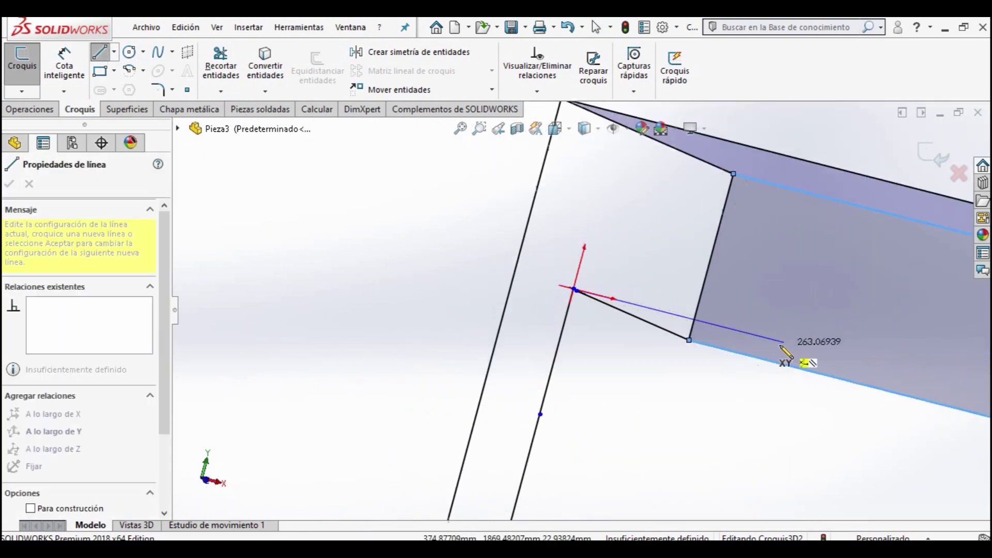
pyautogui.scroll(2, 797, 355)
pyautogui.scroll(1, 764, 395)
pyautogui.moveTo(830, 391); pyautogui.dragTo(804, 353, button='middle')
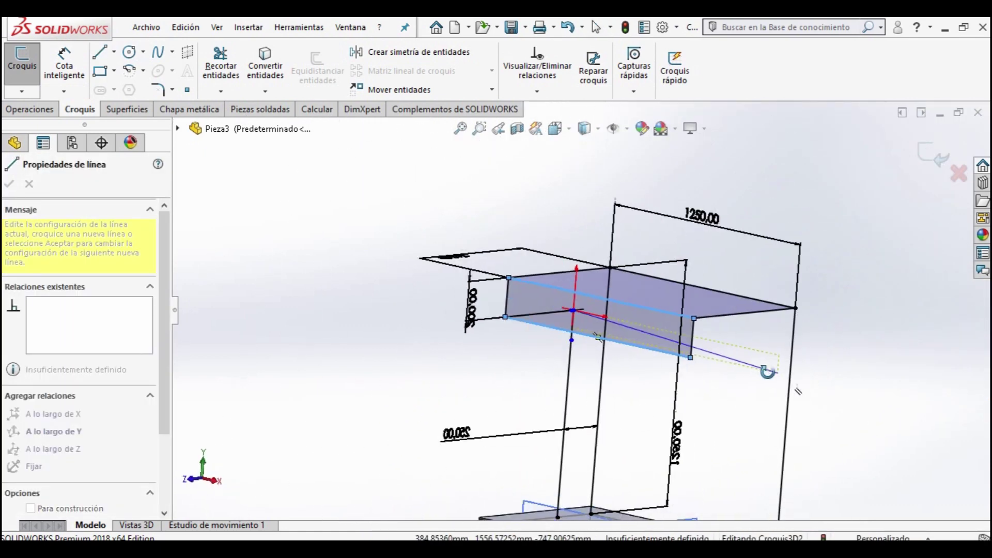
pyautogui.click(795, 351)
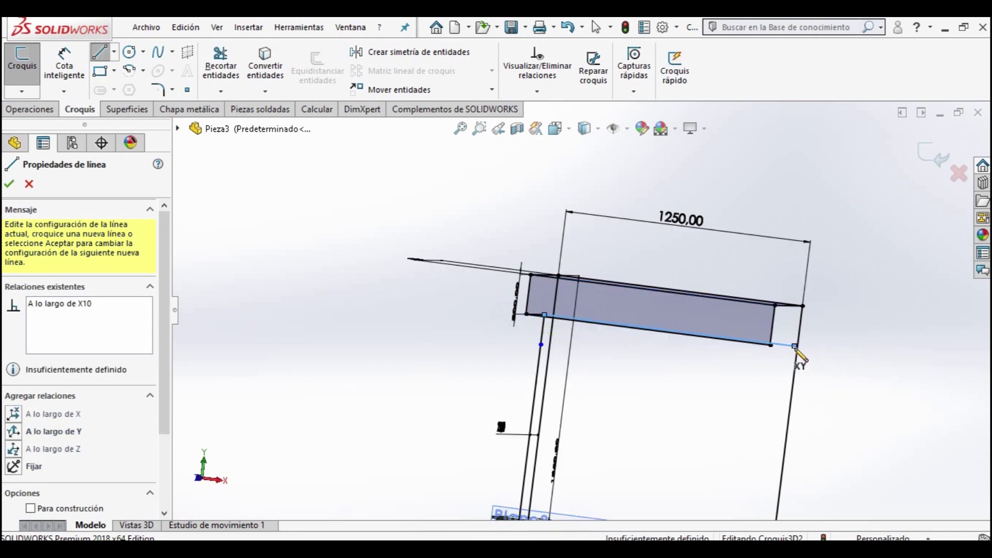
pyautogui.press('Escape')
# - Draw a vertical line from that line's endpoint down to the tabletop's front edge
pyautogui.moveTo(755, 357); pyautogui.dragTo(284, 147, button='middle')
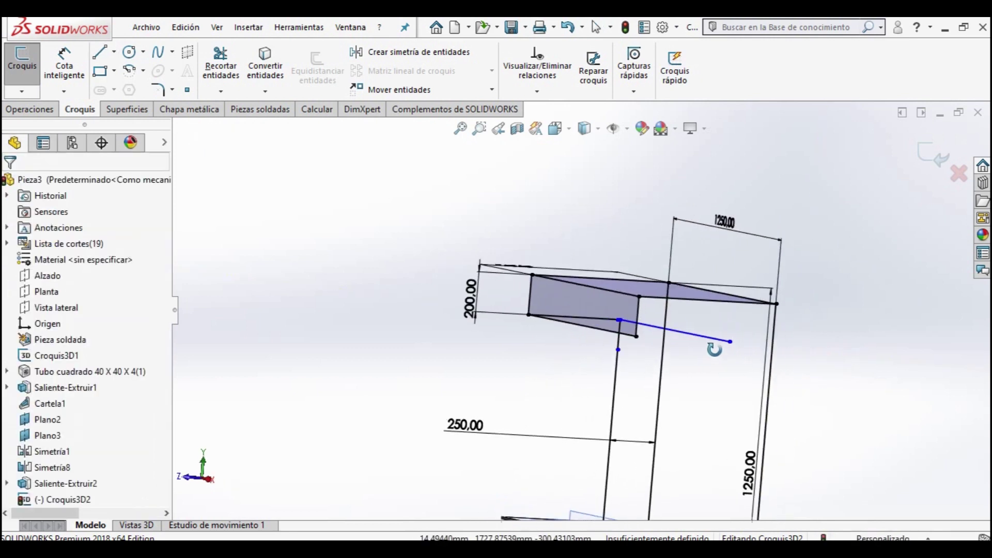
pyautogui.press('Return')
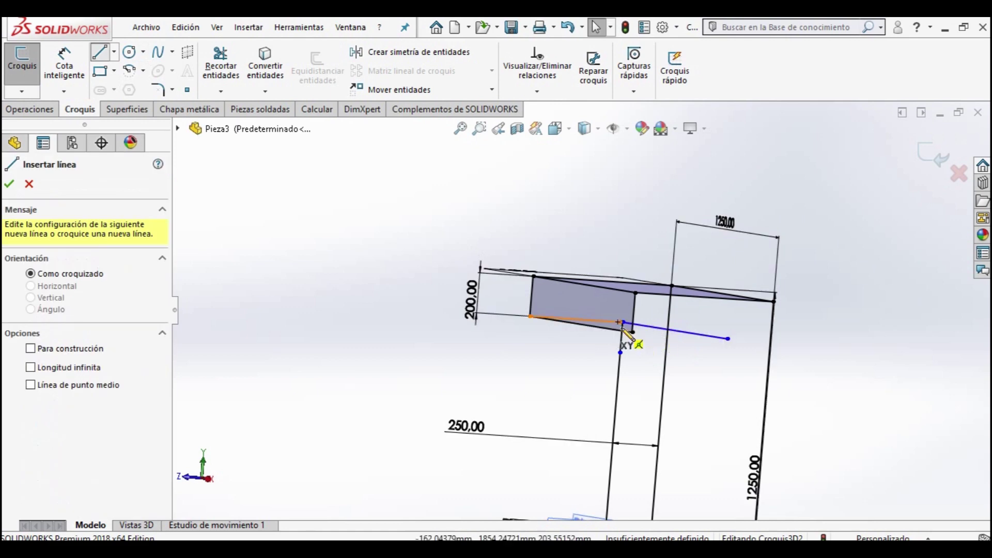
pyautogui.click(631, 332)
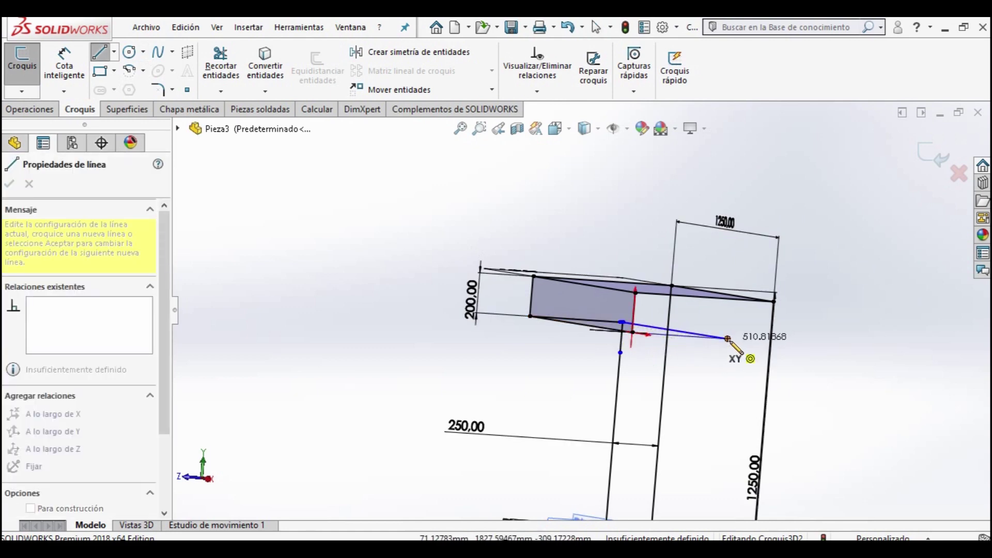
pyautogui.scroll(3, 739, 362)
pyautogui.scroll(2, 645, 414)
pyautogui.scroll(-3, 610, 310)
pyautogui.scroll(-3, 589, 395)
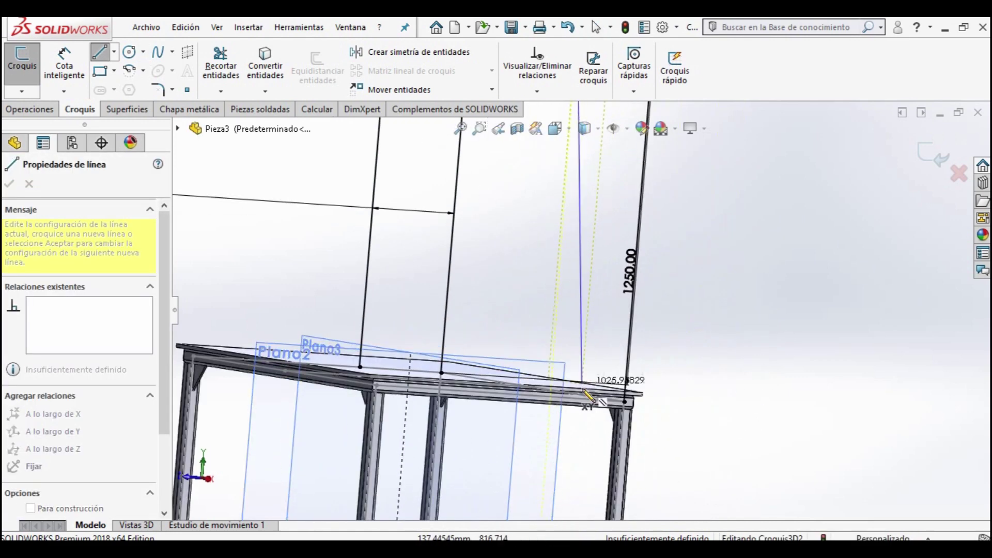
pyautogui.moveTo(567, 403)
pyautogui.mouseDown(button='middle')
pyautogui.moveTo(526, 408)
pyautogui.moveTo(563, 391)
pyautogui.mouseUp(button='middle')
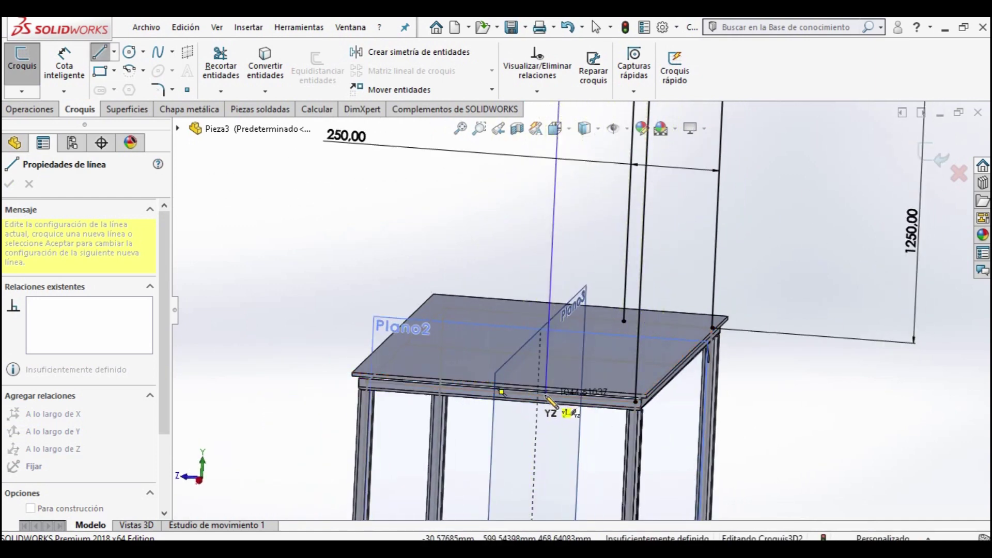
pyautogui.scroll(-3, 547, 401)
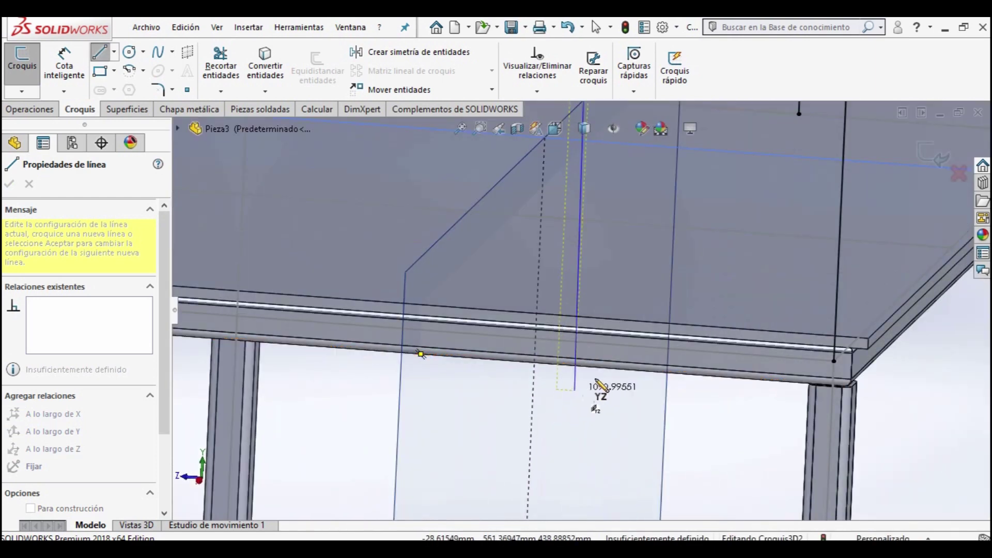
pyautogui.click(559, 340)
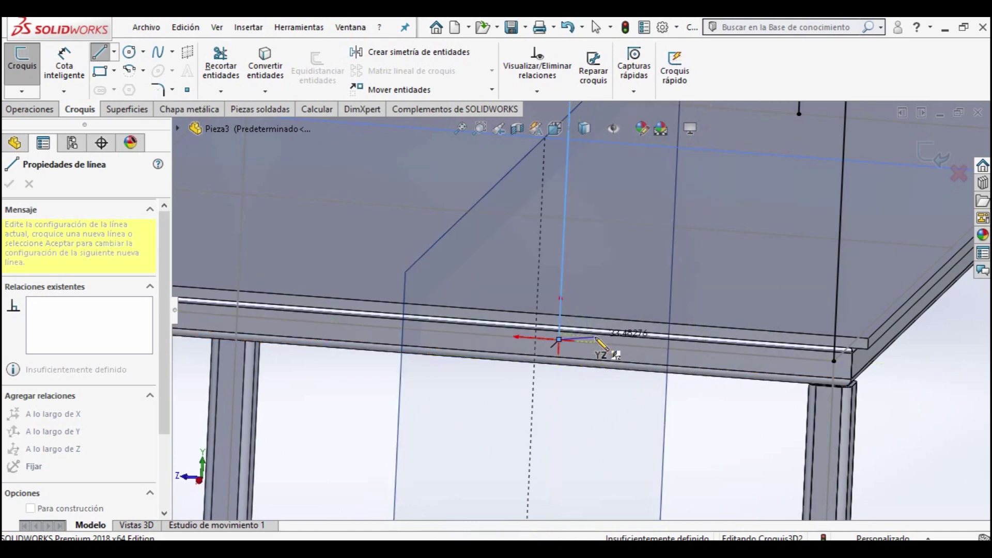
pyautogui.press('Escape')
pyautogui.scroll(3, 640, 312)
pyautogui.scroll(3, 639, 312)
pyautogui.moveTo(600, 296)
pyautogui.mouseDown(button='middle')
pyautogui.moveTo(620, 254)
pyautogui.moveTo(587, 284)
pyautogui.moveTo(919, 294)
pyautogui.mouseUp(button='middle')
pyautogui.scroll(-2, 587, 284)
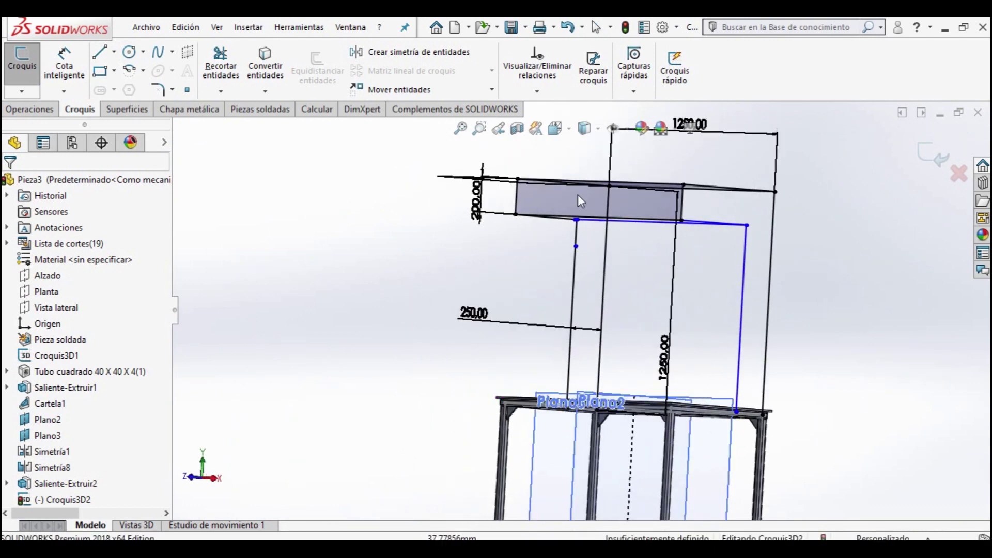
# - Make the new horizontal frame line equal in length to the top shelf edge
pyautogui.click(699, 223)
pyautogui.scroll(3, 708, 217)
pyautogui.scroll(-4, 512, 279)
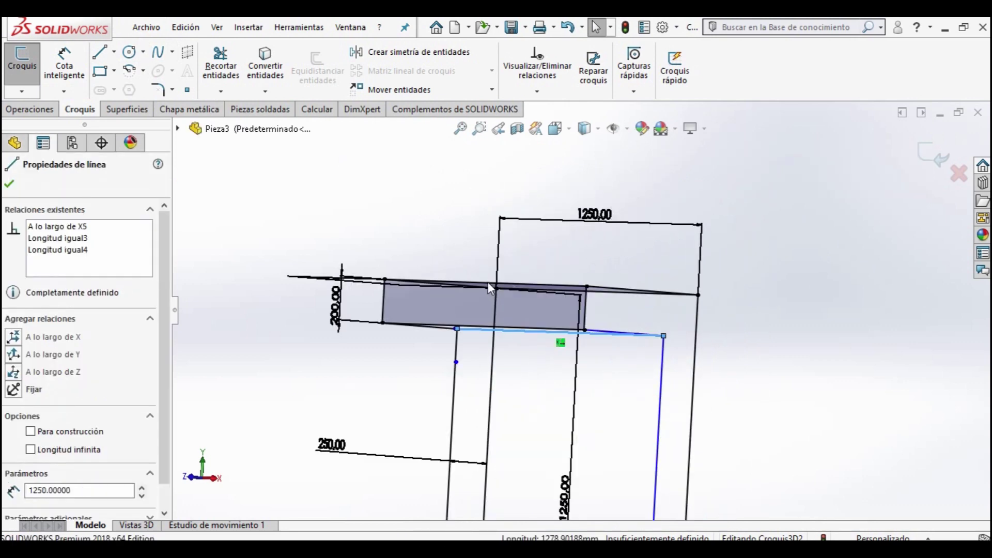
pyautogui.keyDown('ctrl'); pyautogui.click(488, 281); pyautogui.keyUp('ctrl')
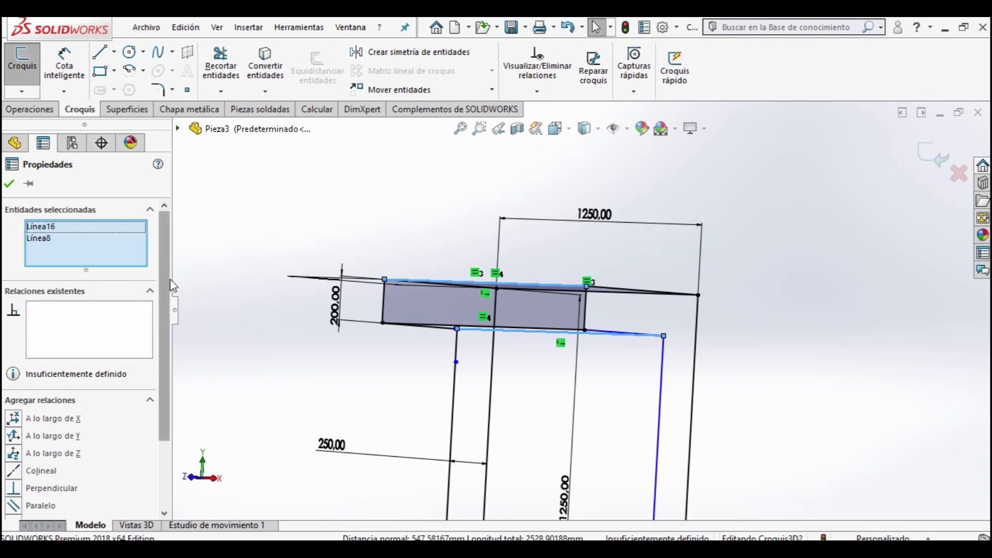
pyautogui.moveTo(165, 289); pyautogui.dragTo(164, 357)
pyautogui.click(14, 432)
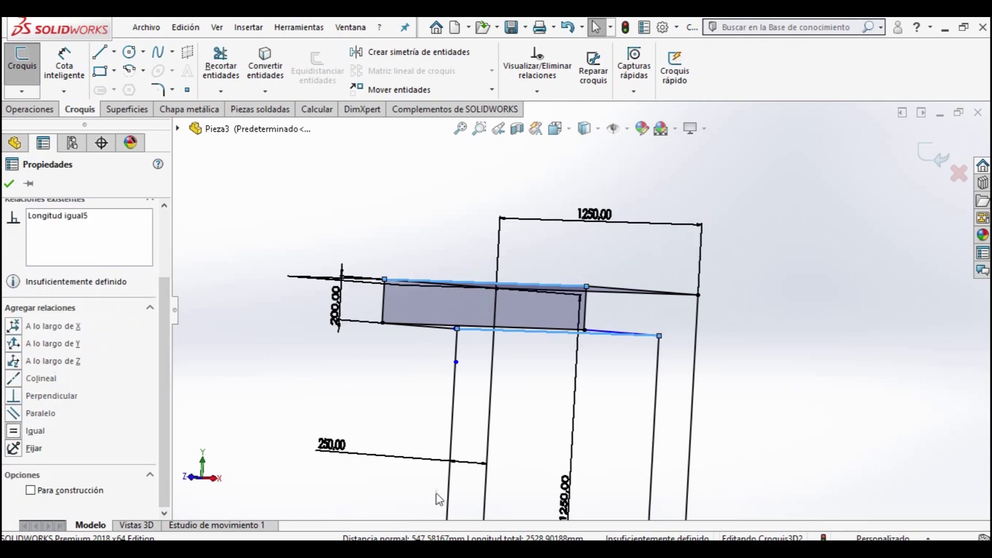
pyautogui.scroll(-3, 672, 440)
pyautogui.scroll(3, 729, 347)
pyautogui.click(719, 326)
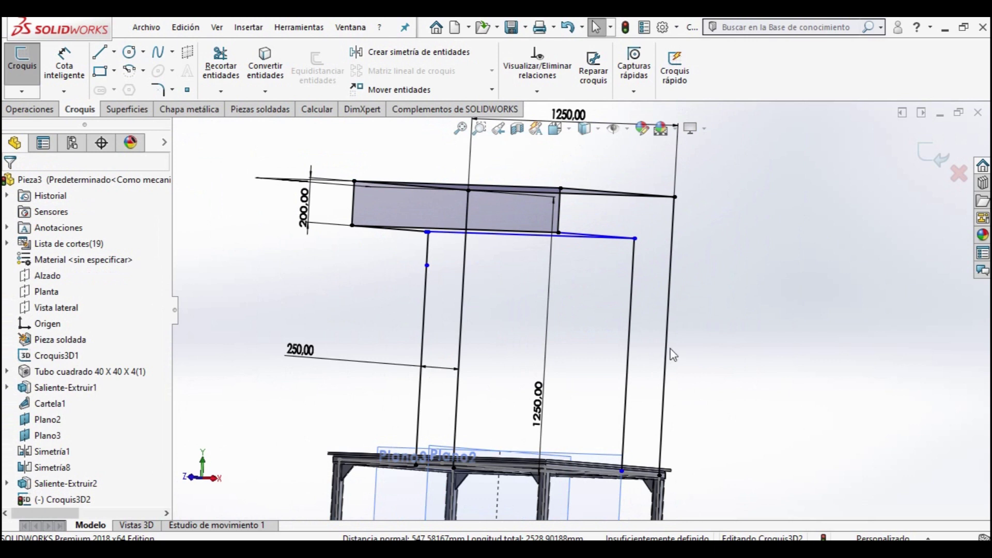
pyautogui.scroll(2, 667, 351)
# - Dimension the spacing between the right vertical line and its neighbour as 250 mm
pyautogui.click(75, 67)
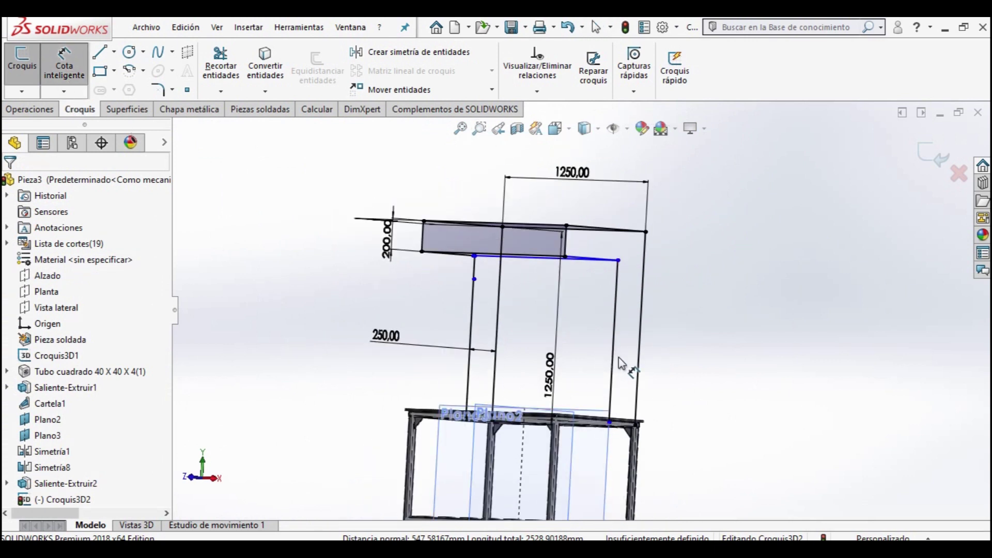
pyautogui.click(639, 380)
pyautogui.click(611, 385)
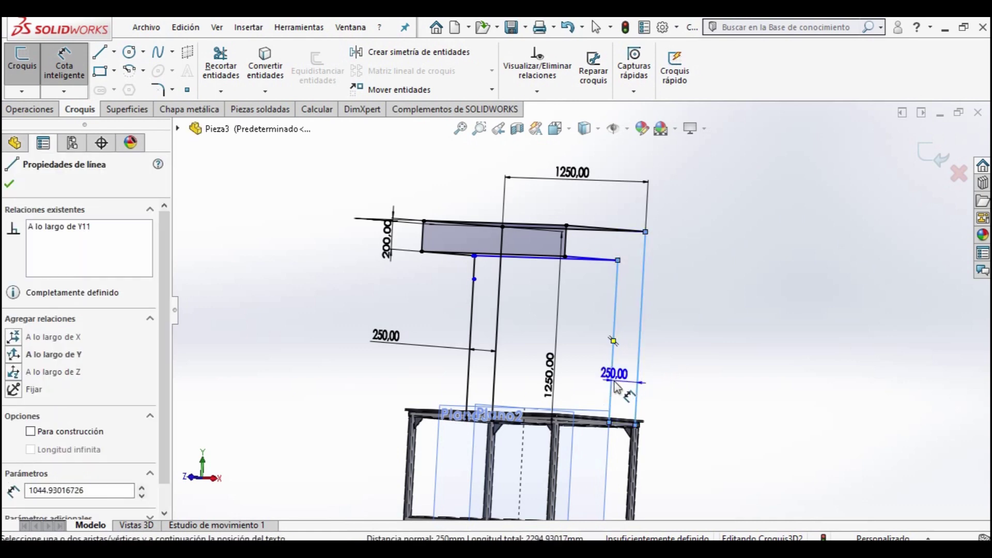
pyautogui.click(673, 381)
pyautogui.press('Escape')
pyautogui.moveTo(648, 379); pyautogui.dragTo(550, 304, button='middle')
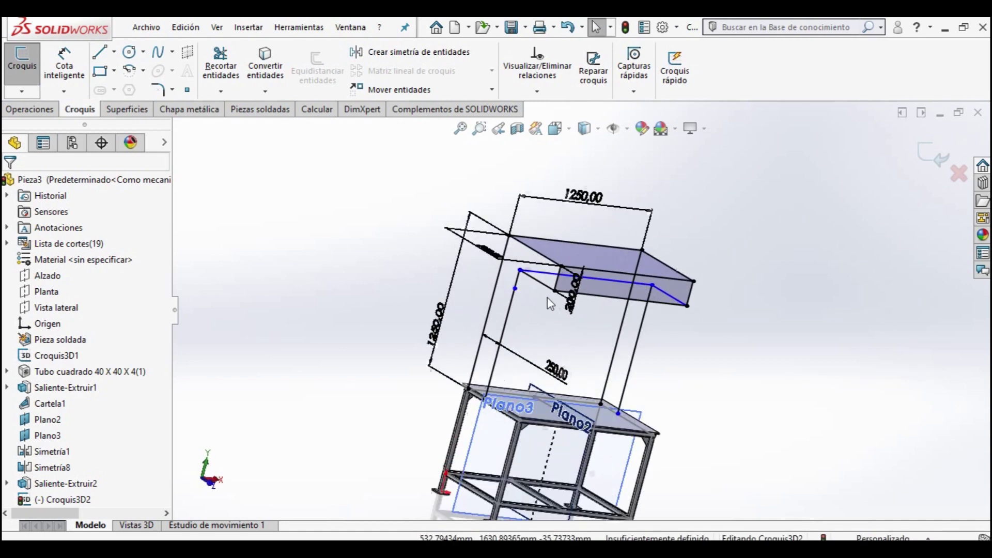
pyautogui.scroll(-4, 550, 304)
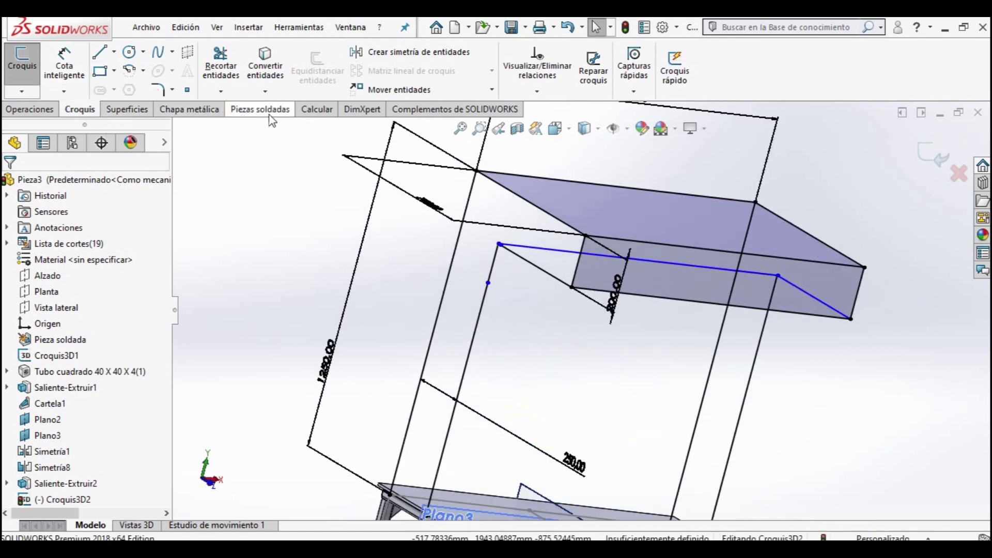
# - Create an ISO 40x40x4 square tube member along the left upright, top rail and right upright
pyautogui.click(243, 113)
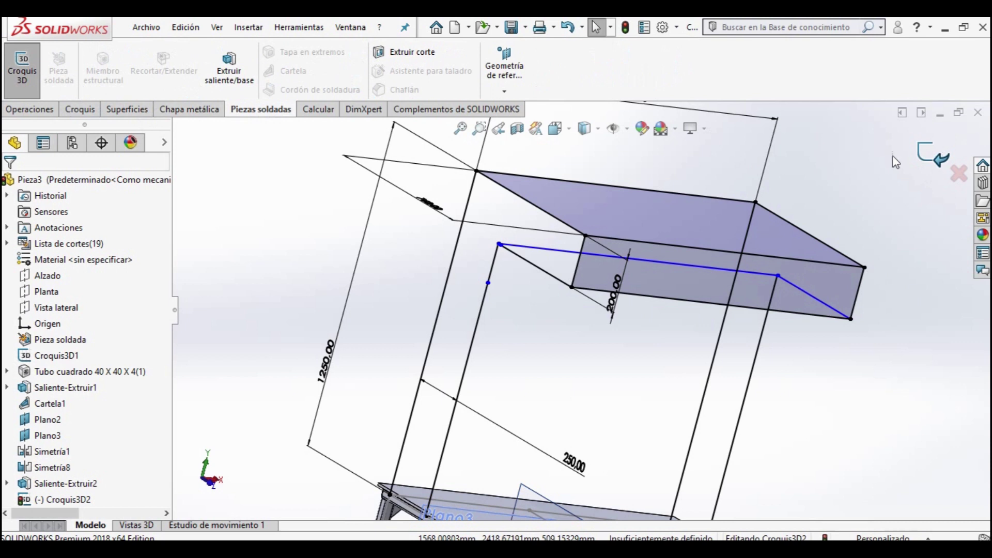
pyautogui.click(22, 69)
pyautogui.click(102, 67)
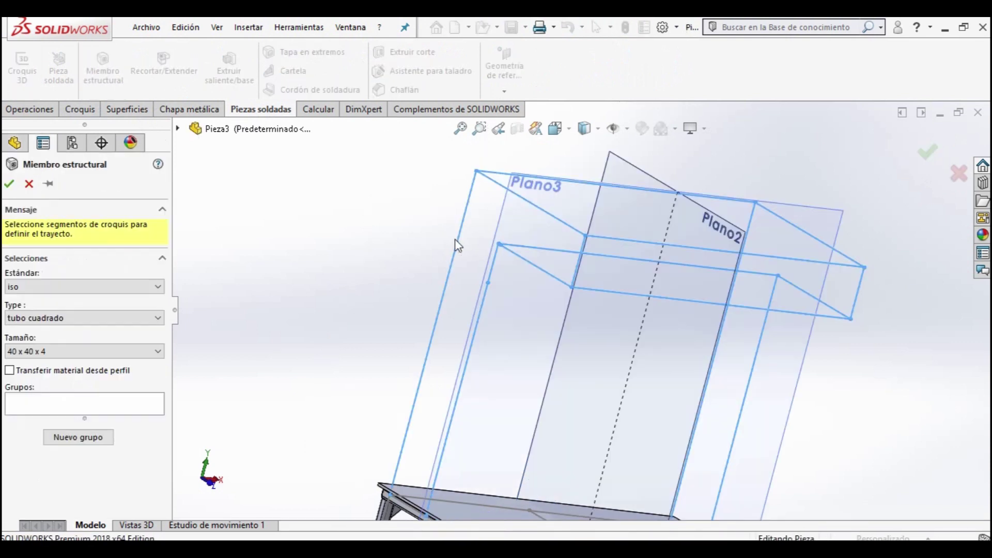
pyautogui.click(477, 193)
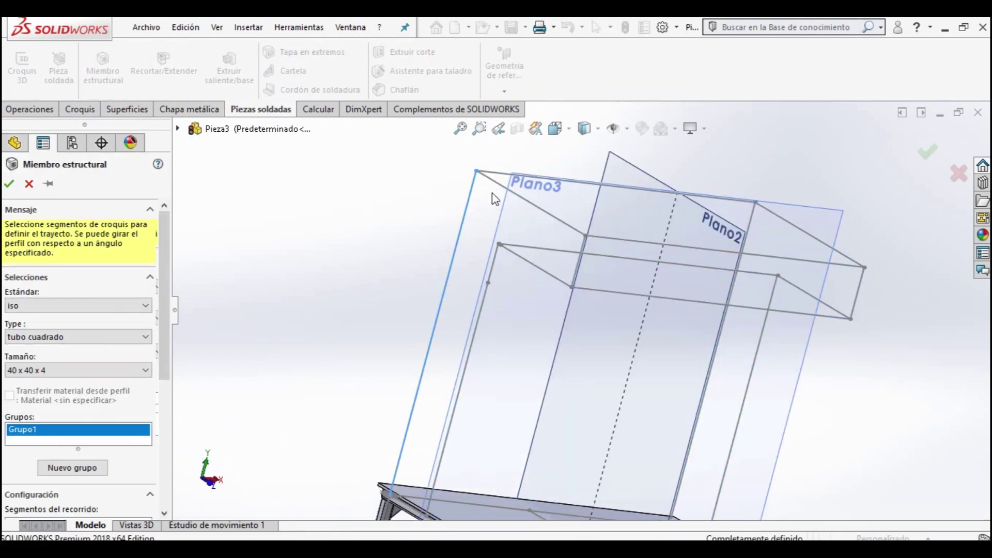
pyautogui.click(569, 187)
pyautogui.moveTo(703, 280); pyautogui.dragTo(708, 288, button='middle')
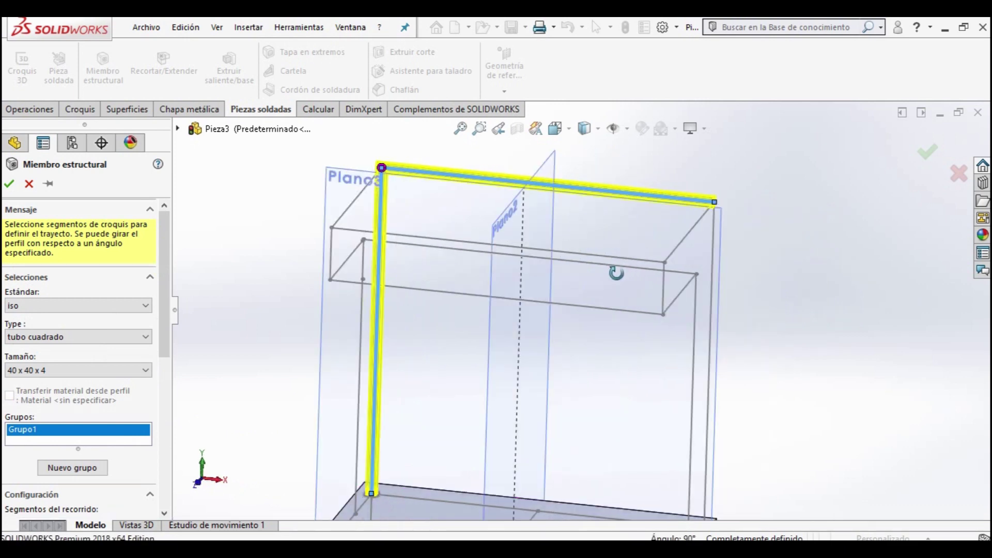
pyautogui.click(706, 295)
pyautogui.scroll(-2, 699, 327)
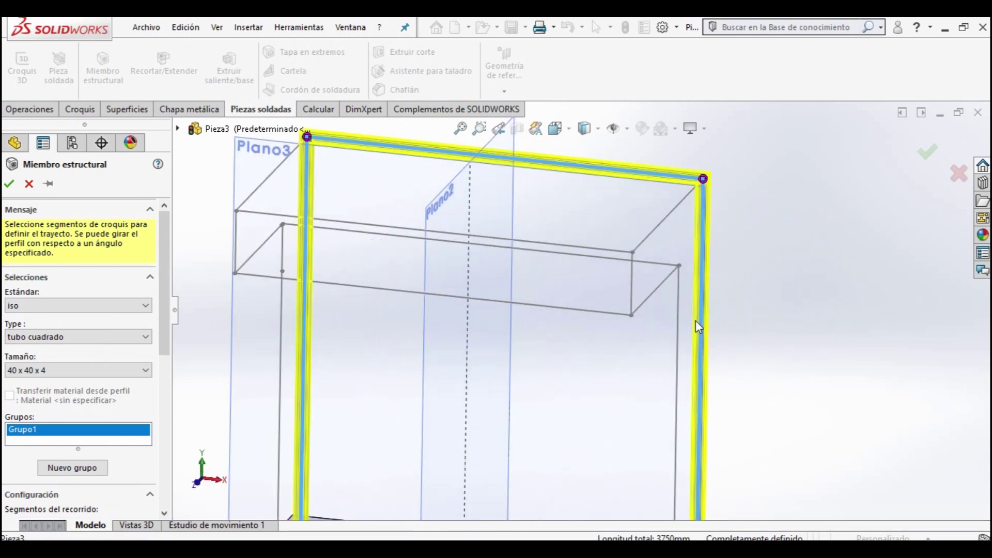
pyautogui.scroll(3, 699, 327)
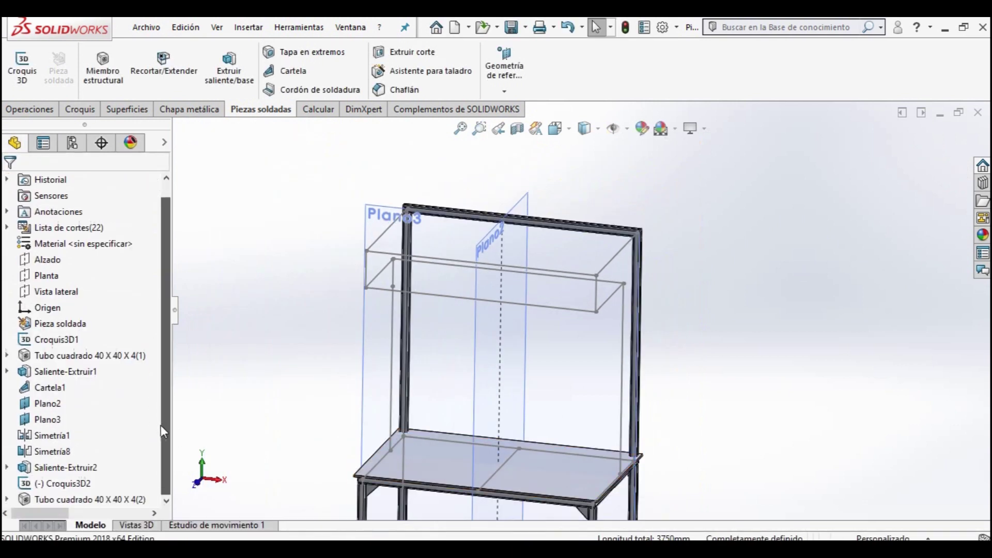
pyautogui.rightClick(61, 500)
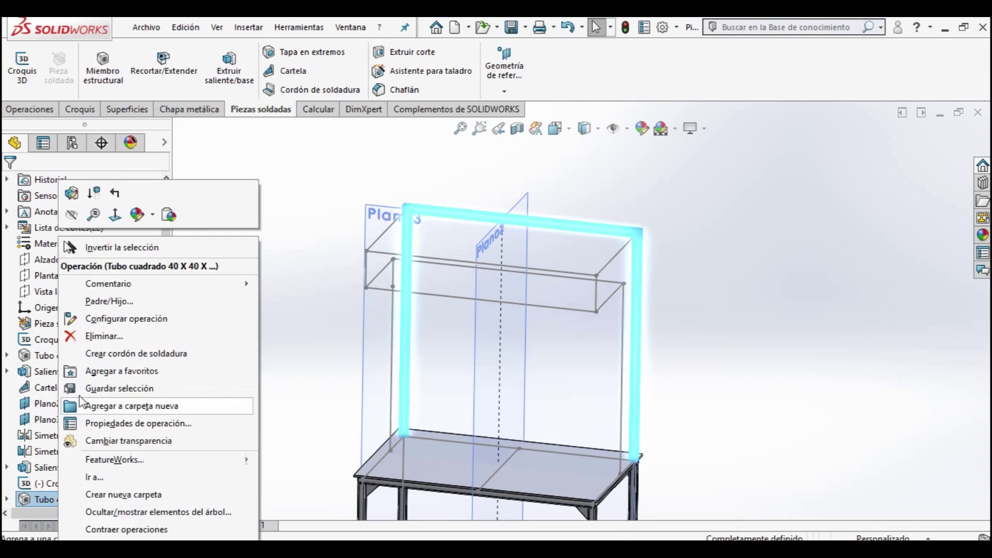
# - Edit the tube member and add Grupo2 with the thin vertical, corner and right vertical segments
pyautogui.click(72, 193)
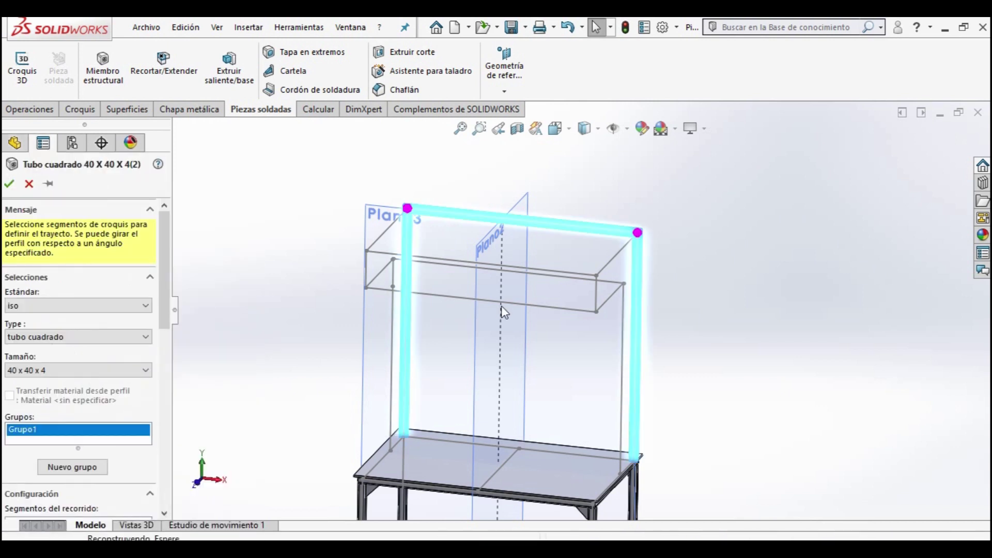
pyautogui.click(73, 467)
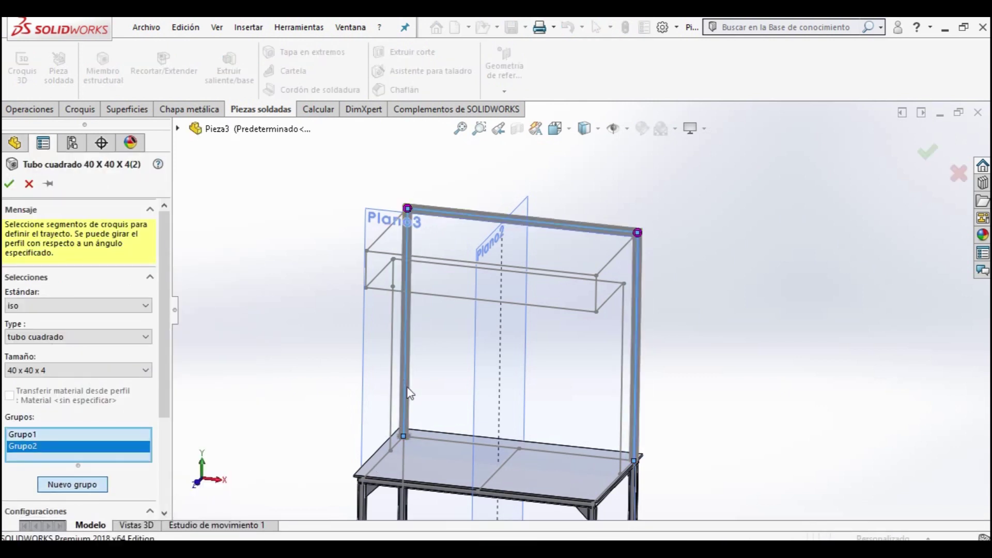
pyautogui.click(393, 362)
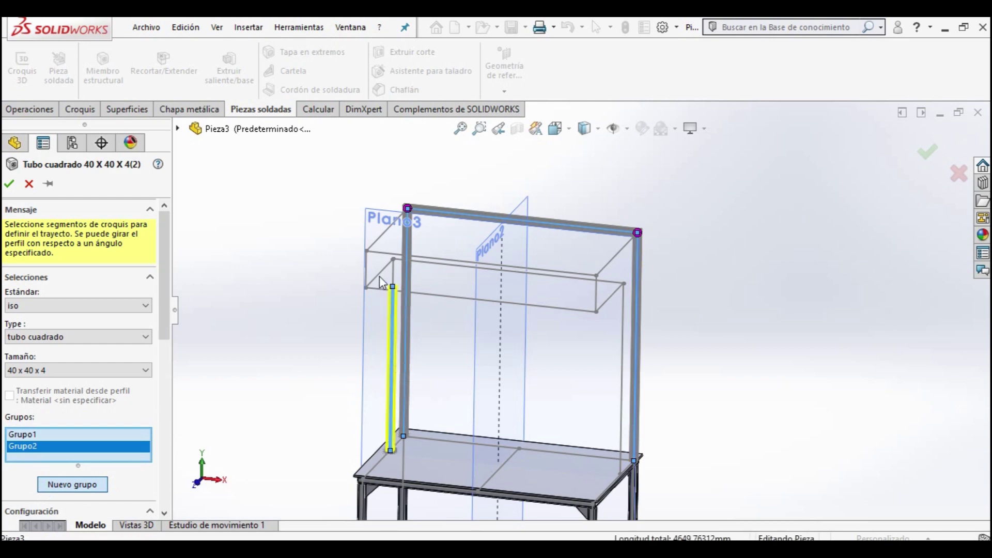
pyautogui.moveTo(385, 316); pyautogui.dragTo(656, 339, button='middle')
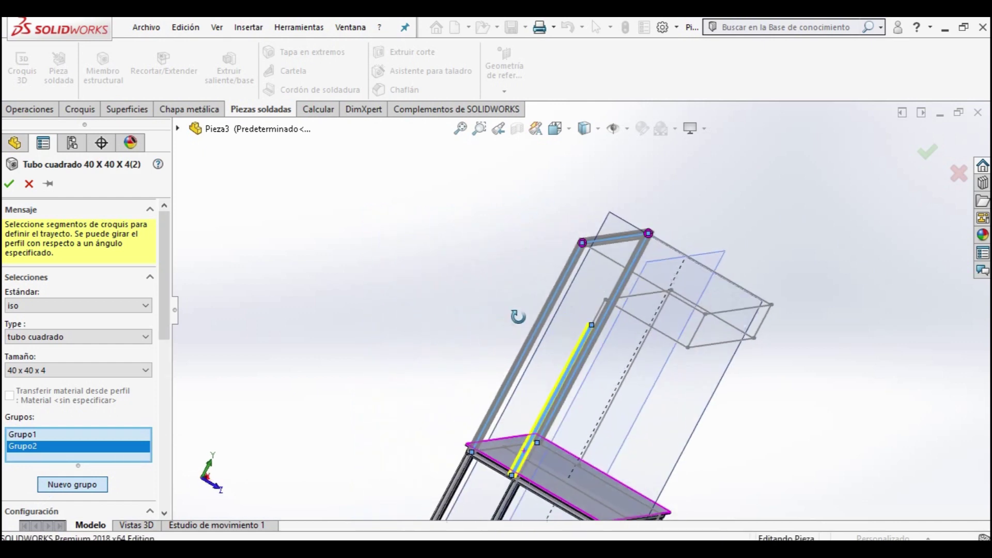
pyautogui.scroll(-5, 656, 339)
pyautogui.click(630, 235)
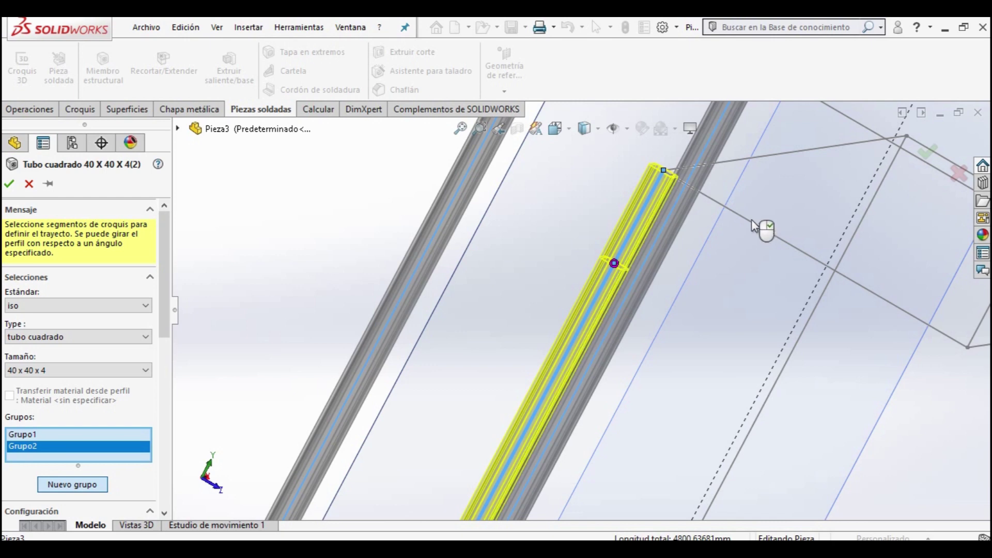
pyautogui.click(722, 164)
pyautogui.scroll(3, 720, 164)
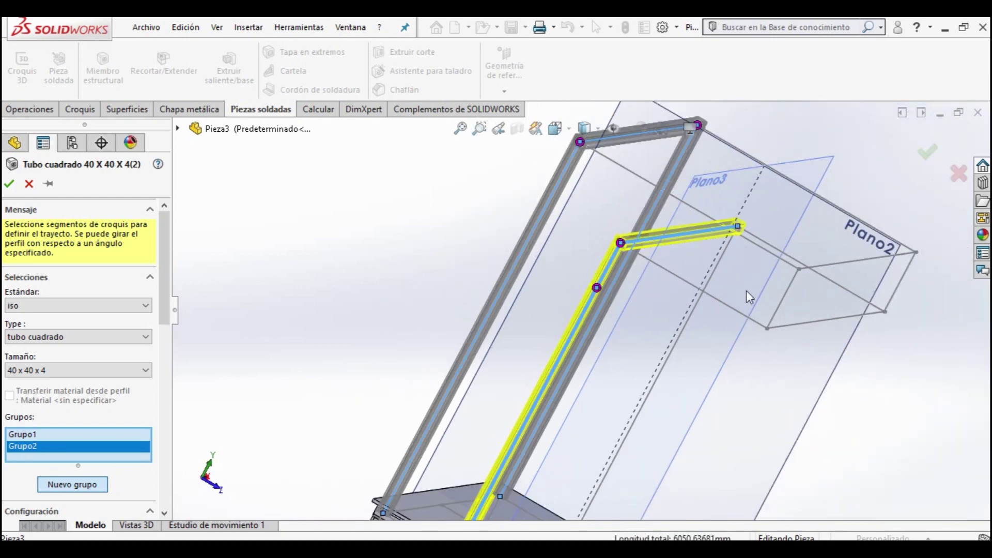
pyautogui.scroll(-3, 677, 277)
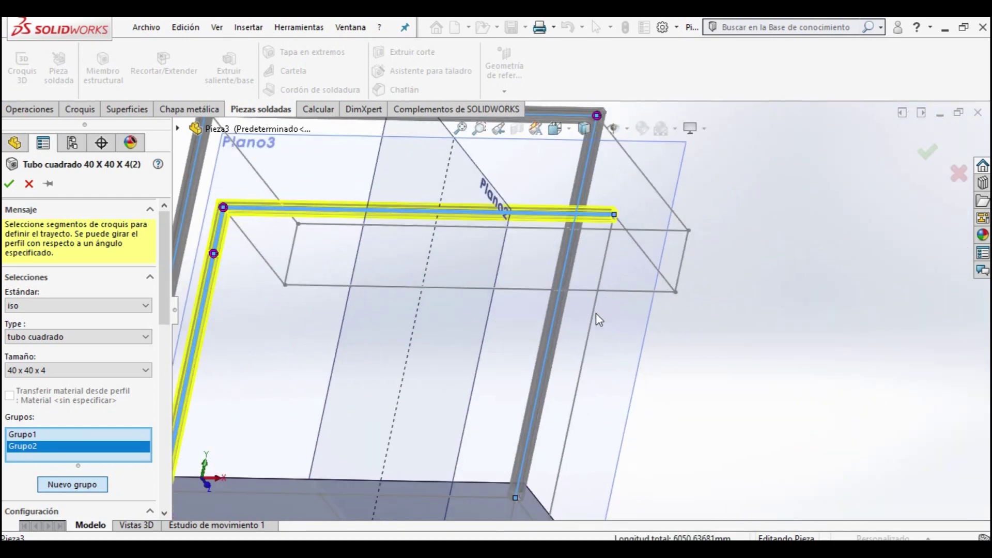
pyautogui.click(596, 313)
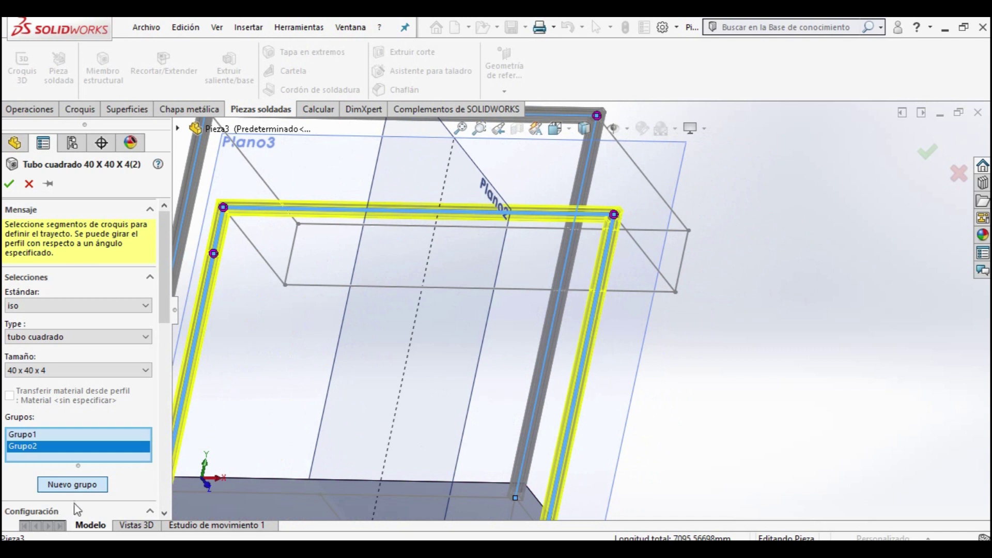
# - Add Grupo3 with both diagonal segments and the long horizontal shelf segment
pyautogui.click(72, 484)
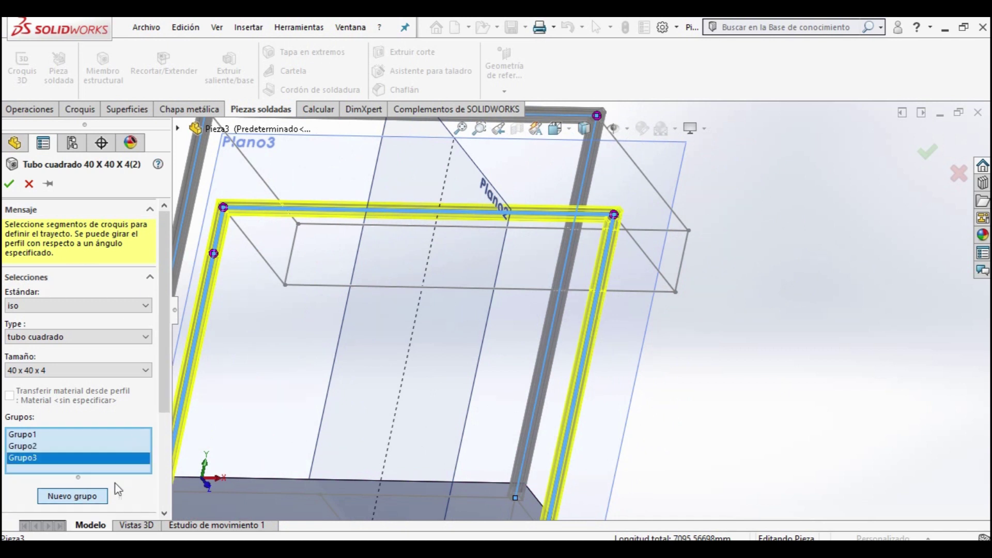
pyautogui.click(273, 272)
pyautogui.click(318, 287)
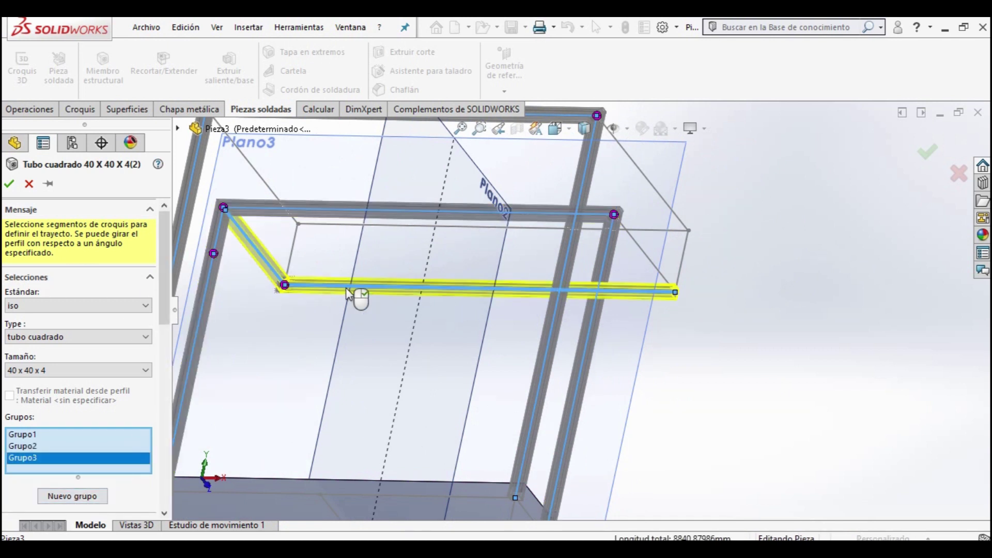
pyautogui.click(657, 272)
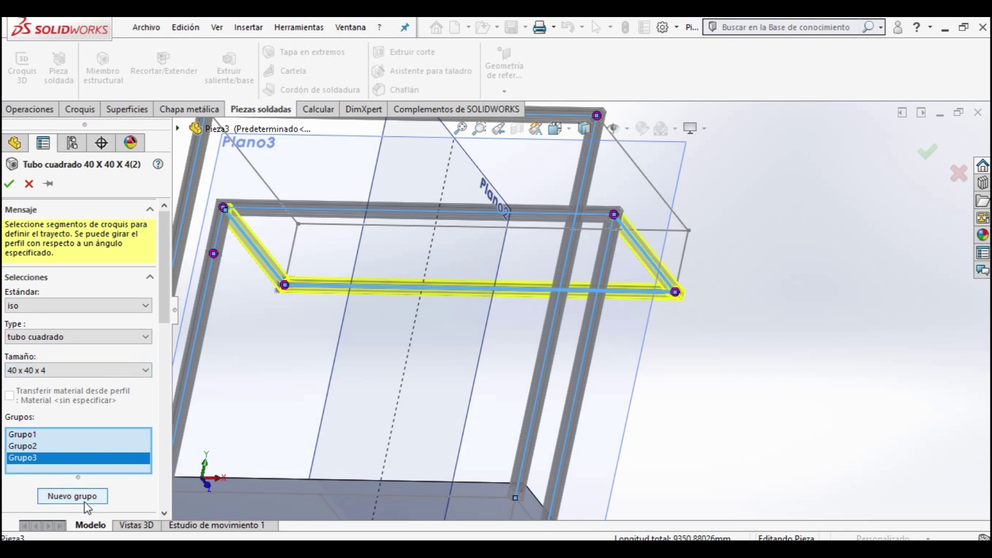
# - Review the first group, then add another group with the remaining diagonal and horizontal segments
pyautogui.click(72, 496)
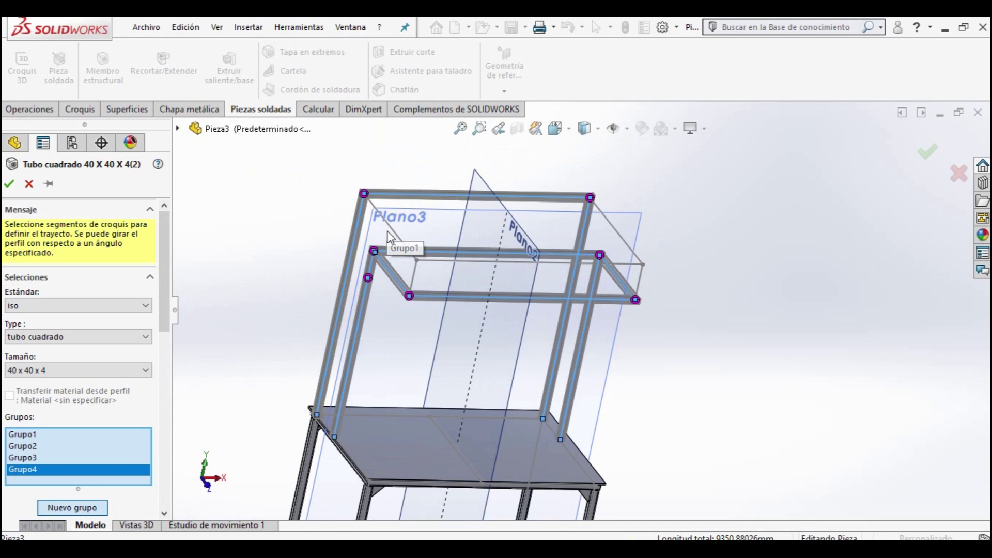
pyautogui.click(393, 237)
pyautogui.click(401, 237)
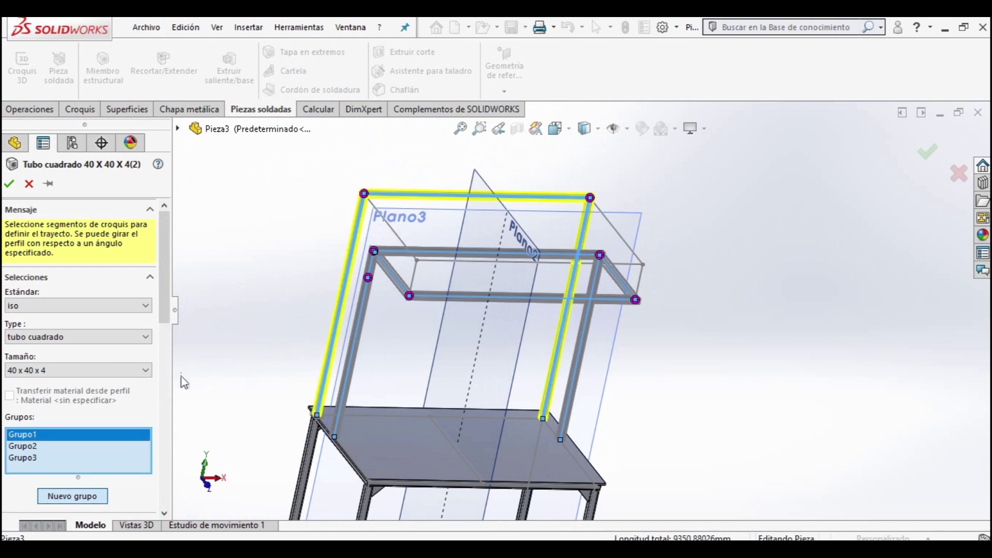
pyautogui.click(85, 496)
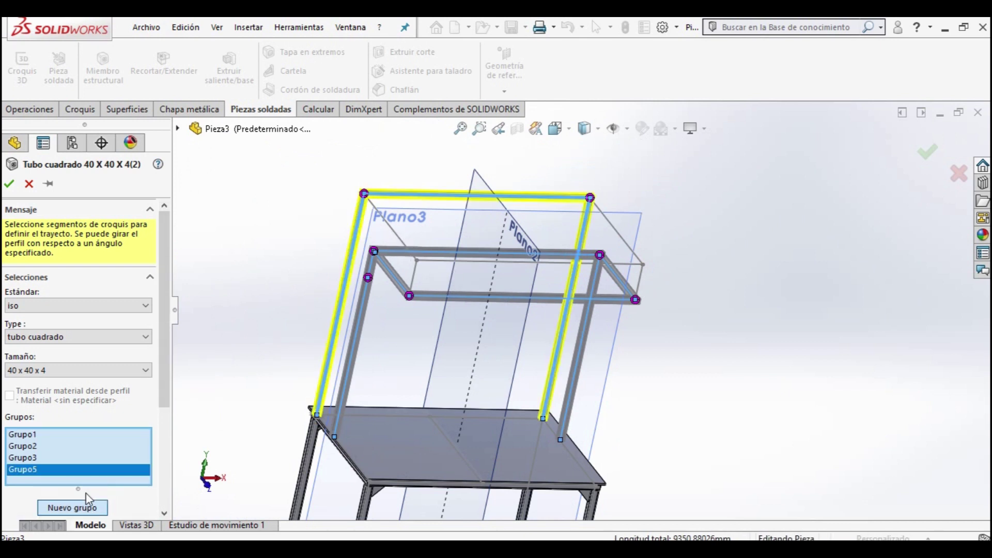
pyautogui.click(398, 238)
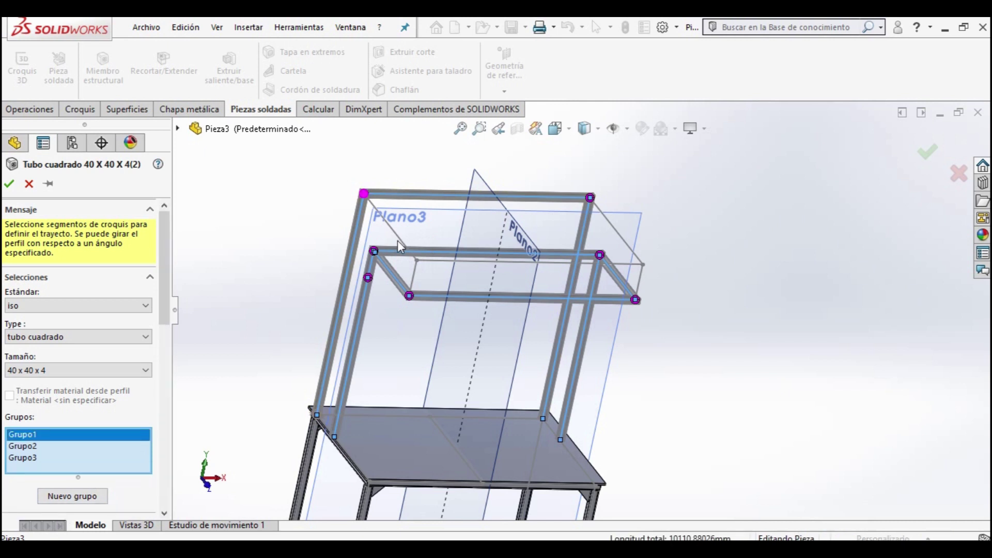
pyautogui.click(398, 240)
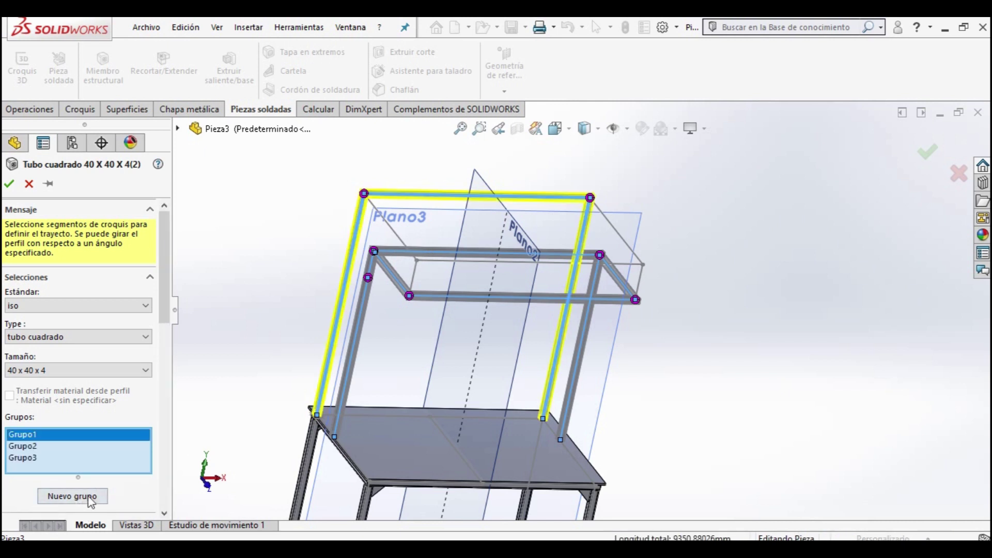
pyautogui.click(90, 497)
pyautogui.click(408, 250)
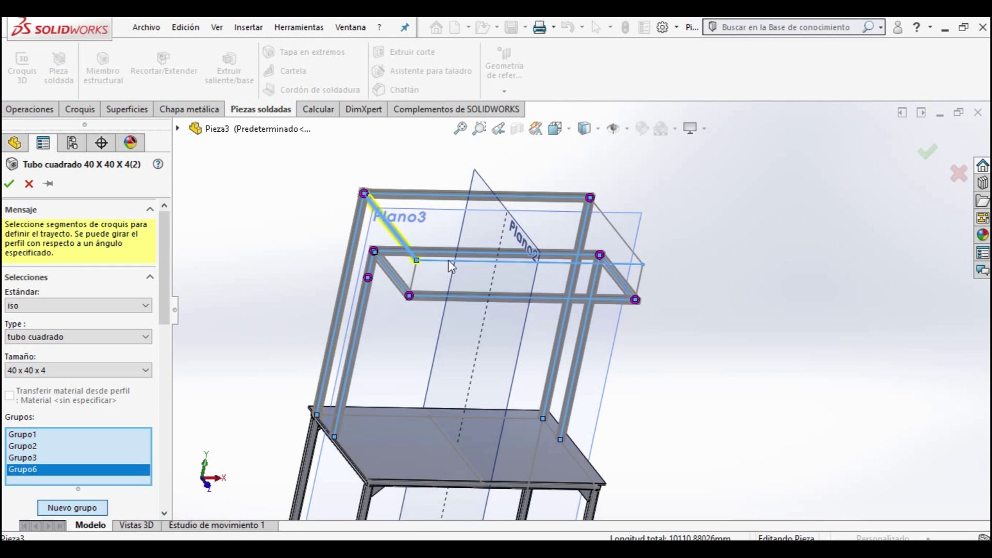
pyautogui.click(610, 239)
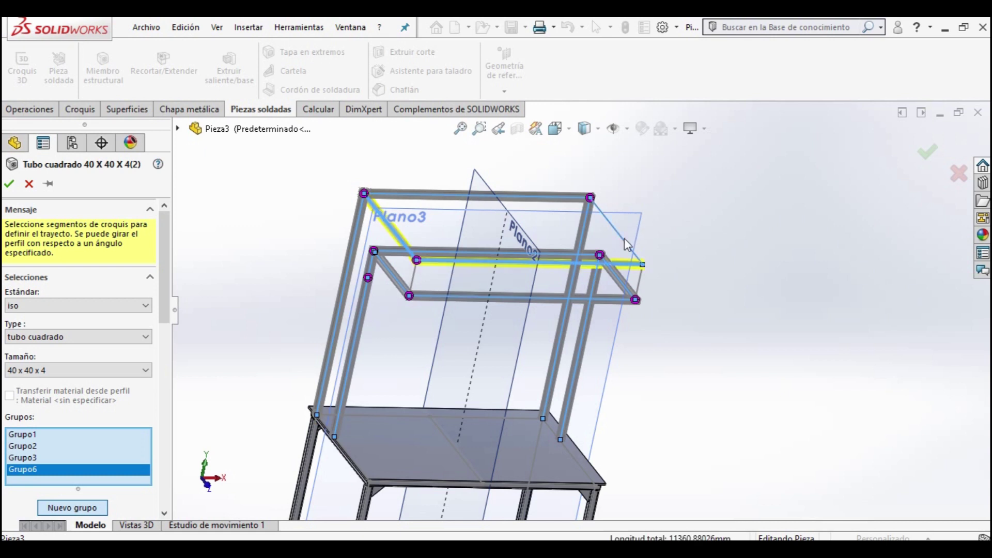
pyautogui.click(624, 239)
# - Add group Grupo7 with the two opposite short side segments
pyautogui.click(58, 509)
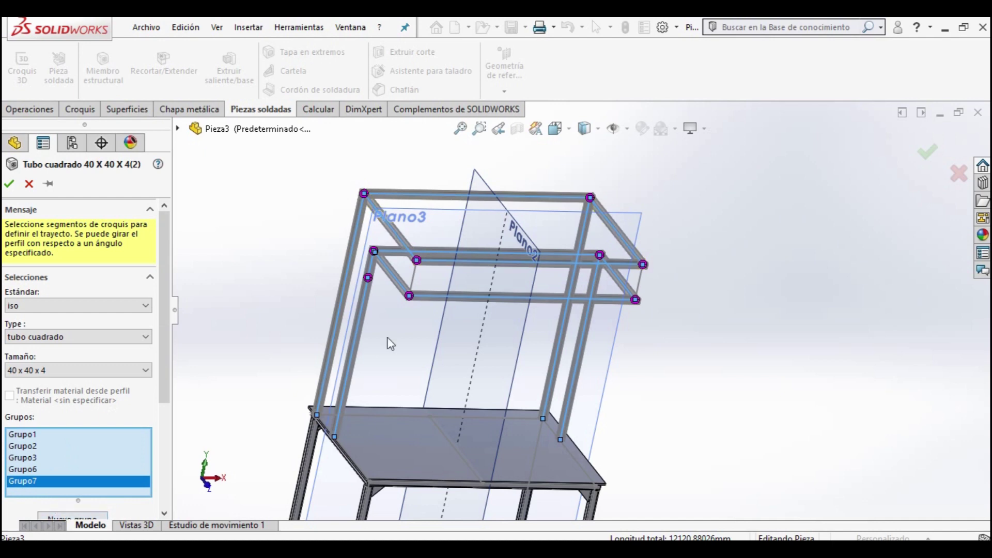
pyautogui.scroll(-3, 335, 331)
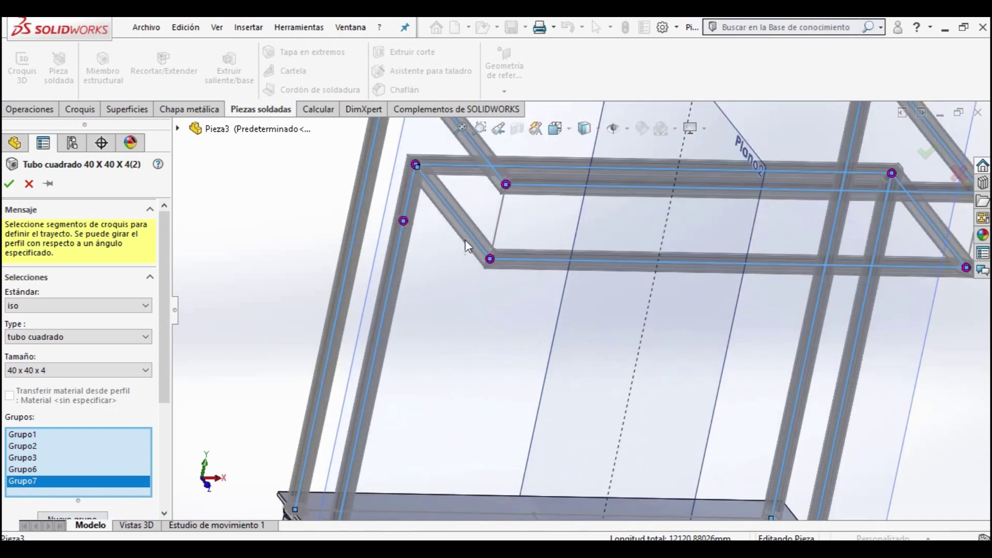
pyautogui.click(500, 218)
pyautogui.scroll(3, 653, 258)
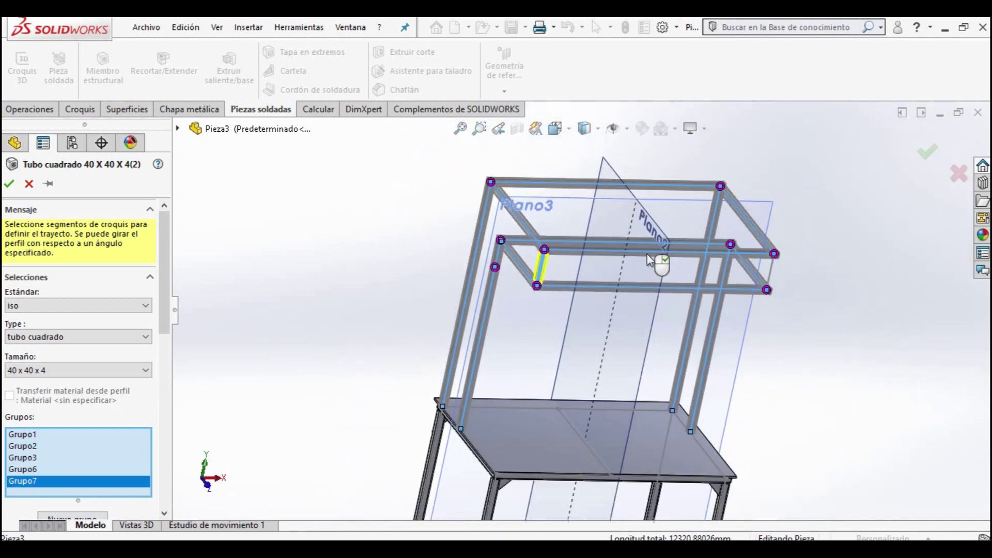
pyautogui.click(771, 273)
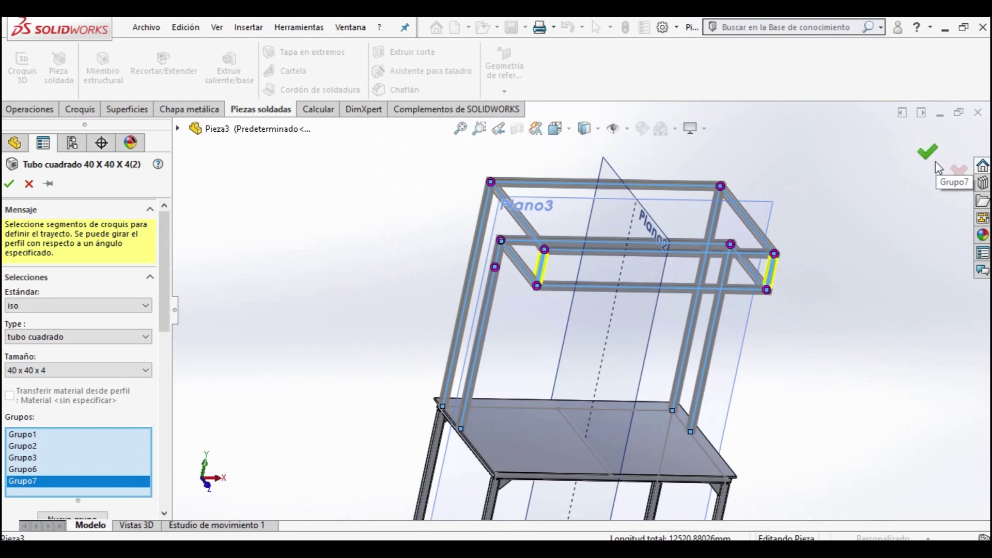
pyautogui.scroll(3, 648, 379)
pyautogui.moveTo(648, 380); pyautogui.dragTo(567, 422, button='middle')
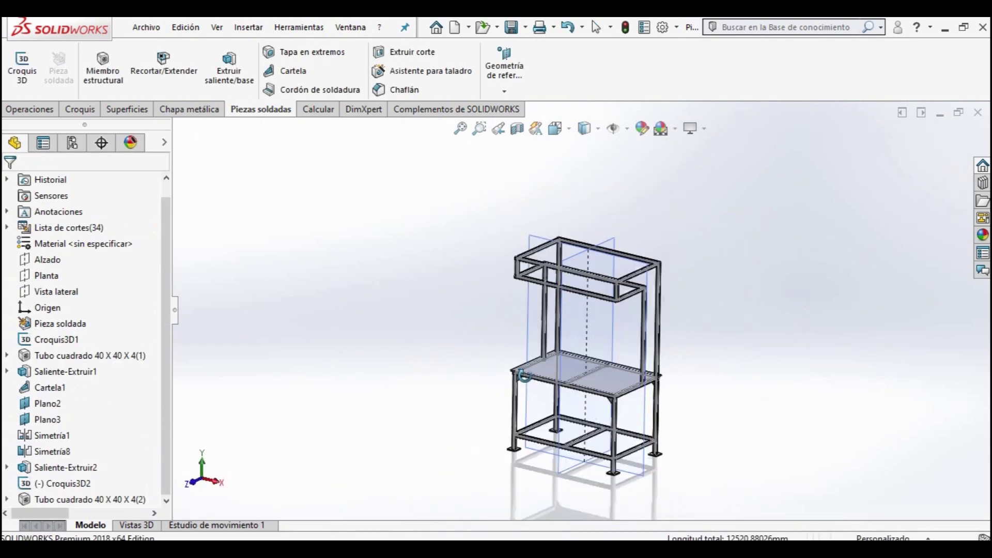
# - Hide the Plano2 reference plane and zoom in on the leg-to-tabletop joint
pyautogui.rightClick(47, 421)
pyautogui.press('Escape')
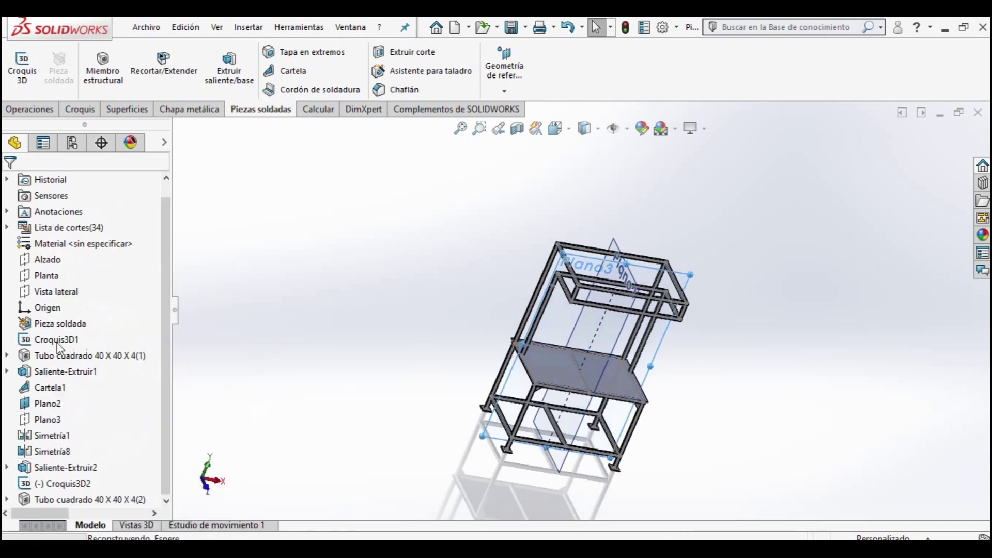
pyautogui.rightClick(44, 403)
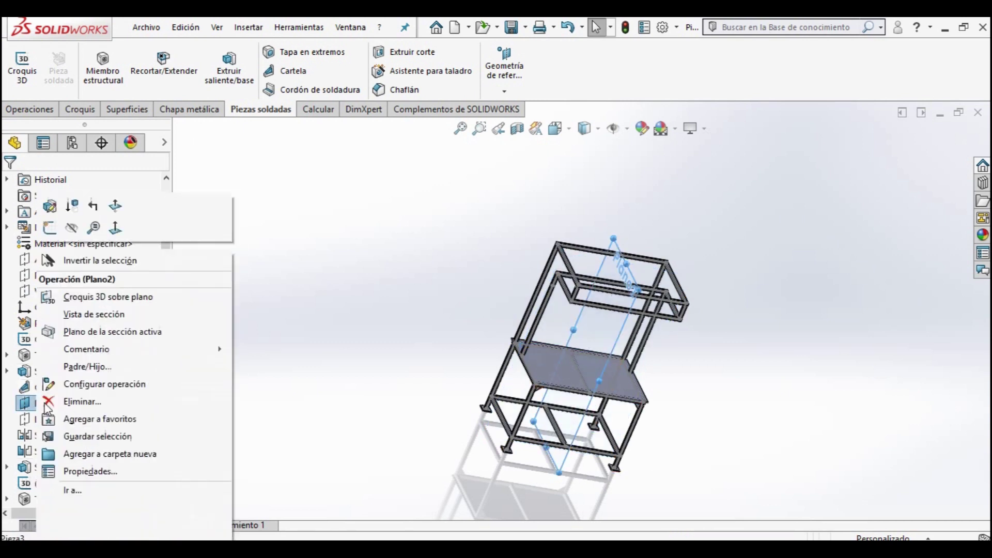
pyautogui.click(80, 232)
pyautogui.scroll(-3, 587, 328)
pyautogui.scroll(-4, 589, 333)
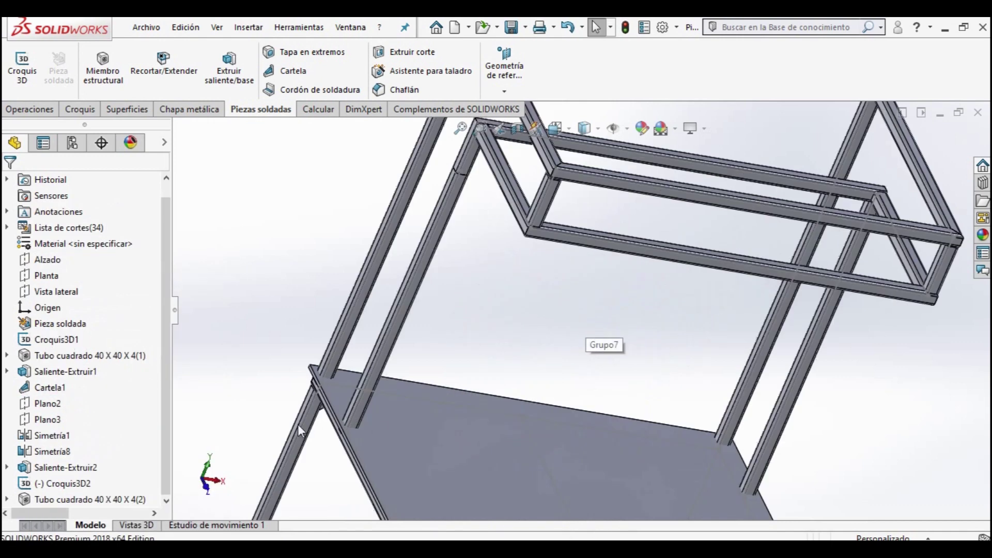
pyautogui.scroll(-3, 297, 424)
pyautogui.moveTo(335, 435); pyautogui.dragTo(433, 296, button='middle')
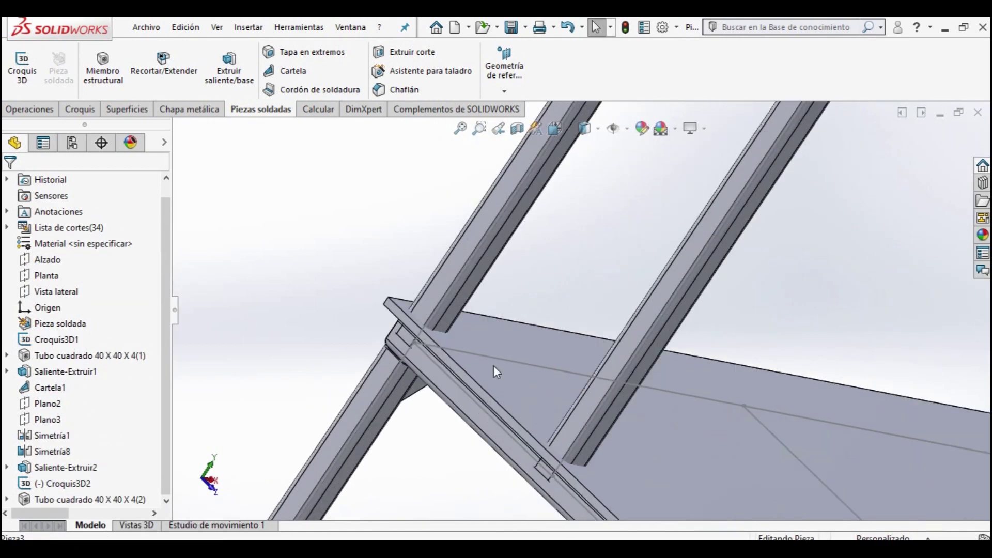
# - Start Trim/Extend with the first leg tube, using the tabletop's top face as boundary
pyautogui.click(164, 61)
pyautogui.scroll(-1, 448, 294)
pyautogui.scroll(-1, 449, 305)
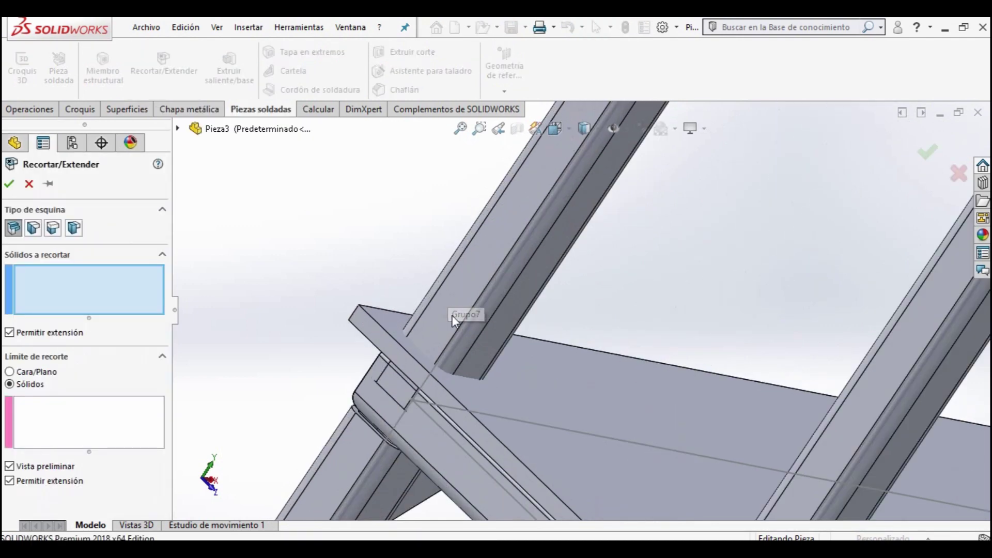
pyautogui.click(452, 315)
pyautogui.click(89, 423)
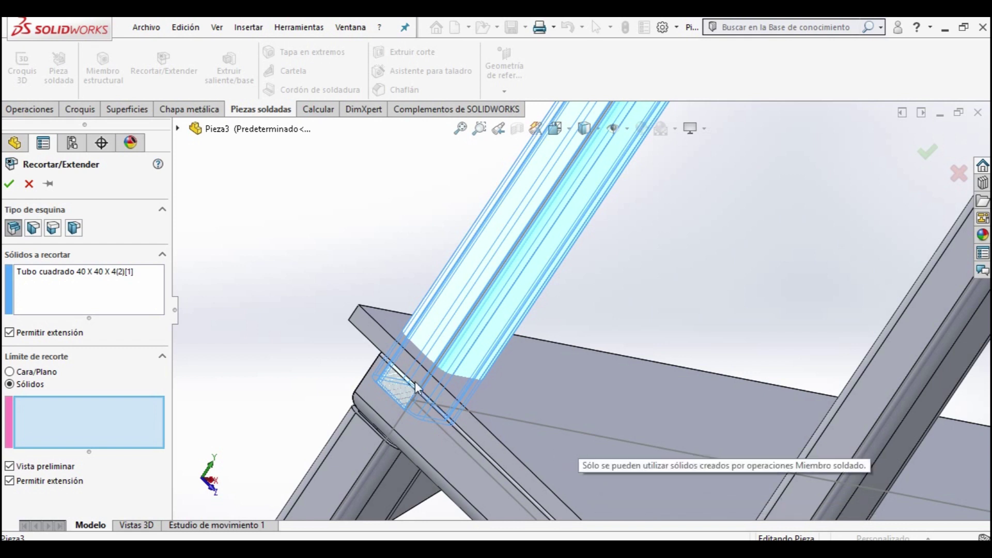
pyautogui.click(9, 372)
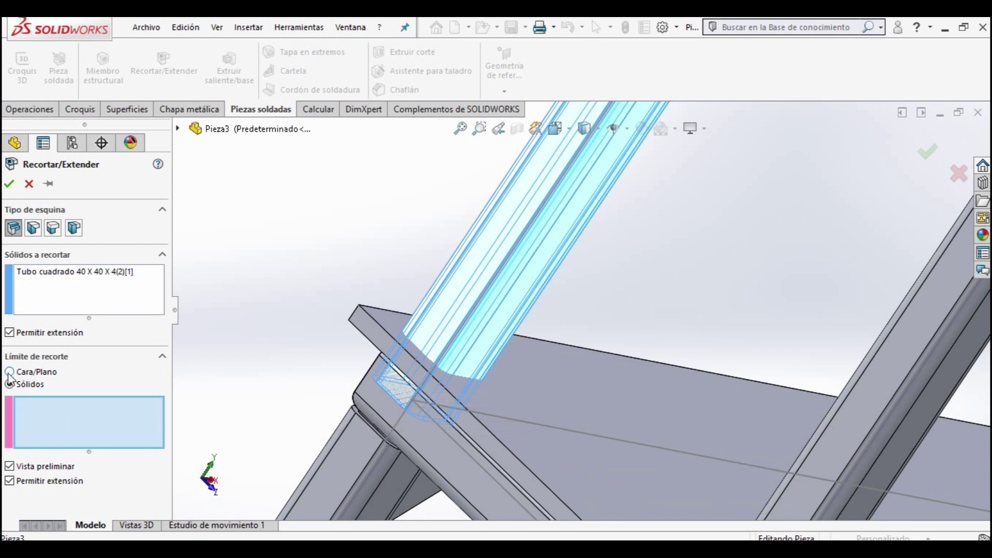
pyautogui.scroll(2, 544, 427)
pyautogui.click(543, 426)
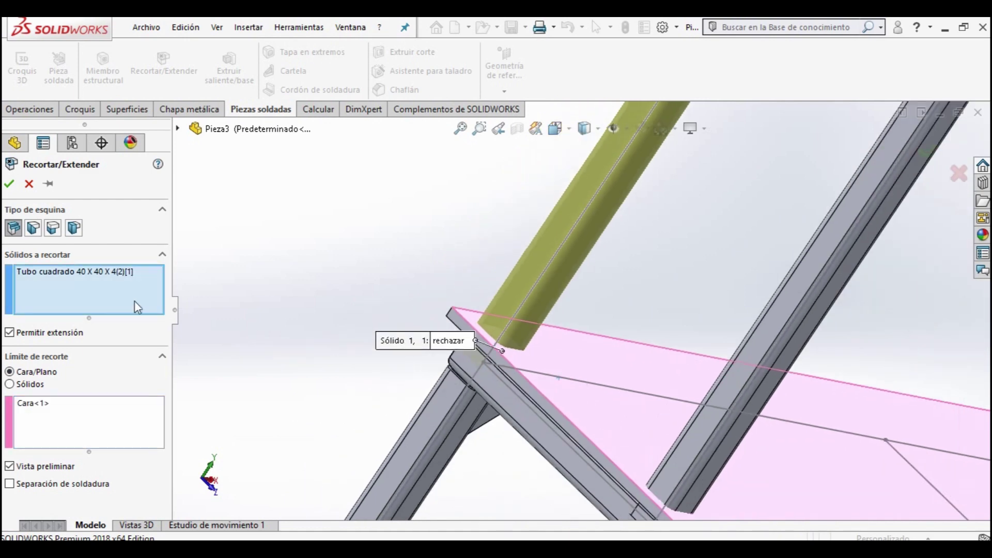
# - Add the remaining three leg tubes to the trim and apply it
pyautogui.click(714, 449)
pyautogui.scroll(5, 714, 449)
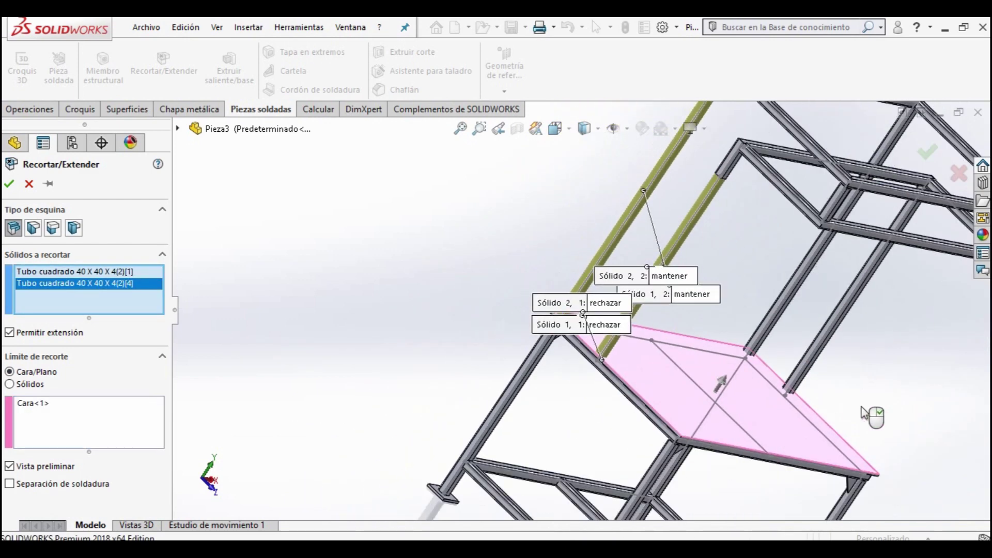
pyautogui.scroll(-5, 870, 414)
pyautogui.click(704, 337)
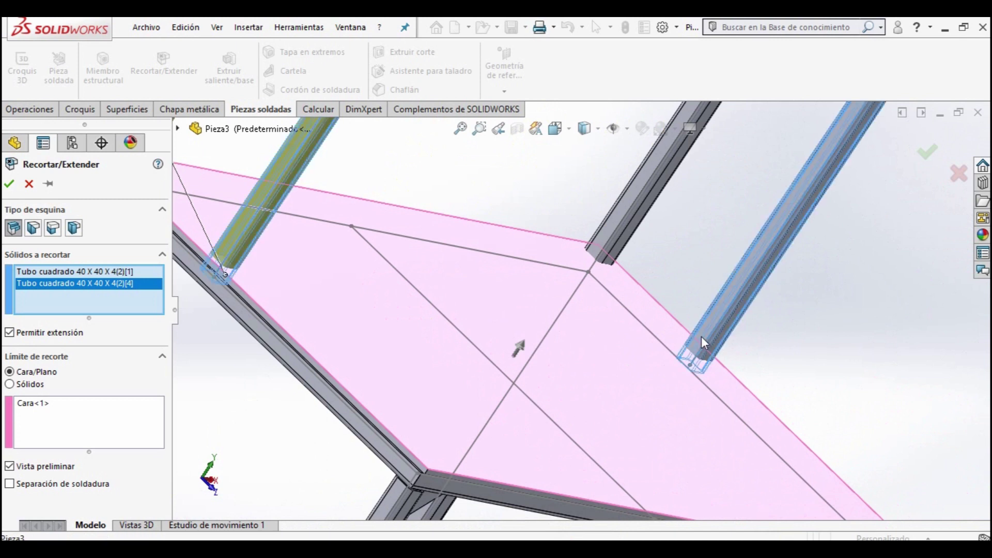
pyautogui.click(605, 231)
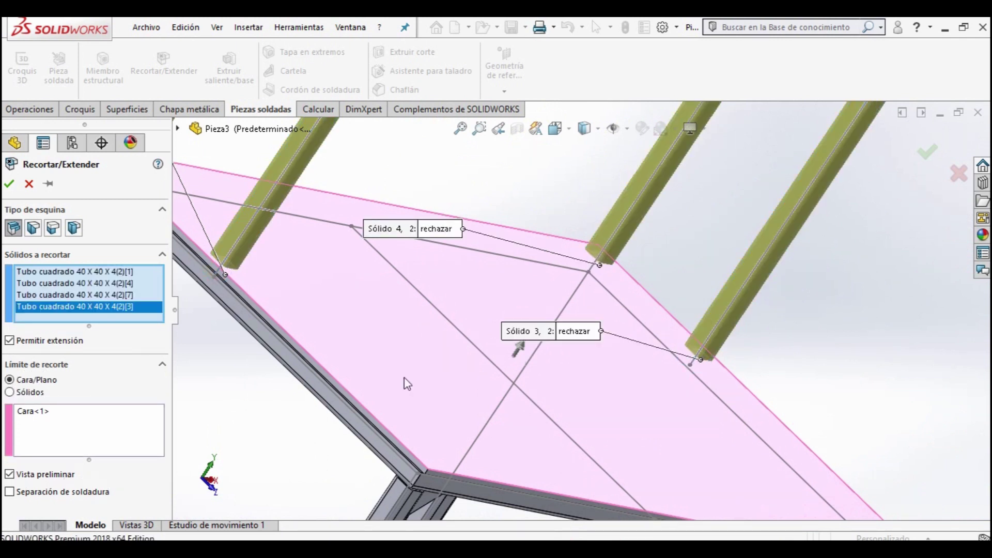
pyautogui.click(11, 186)
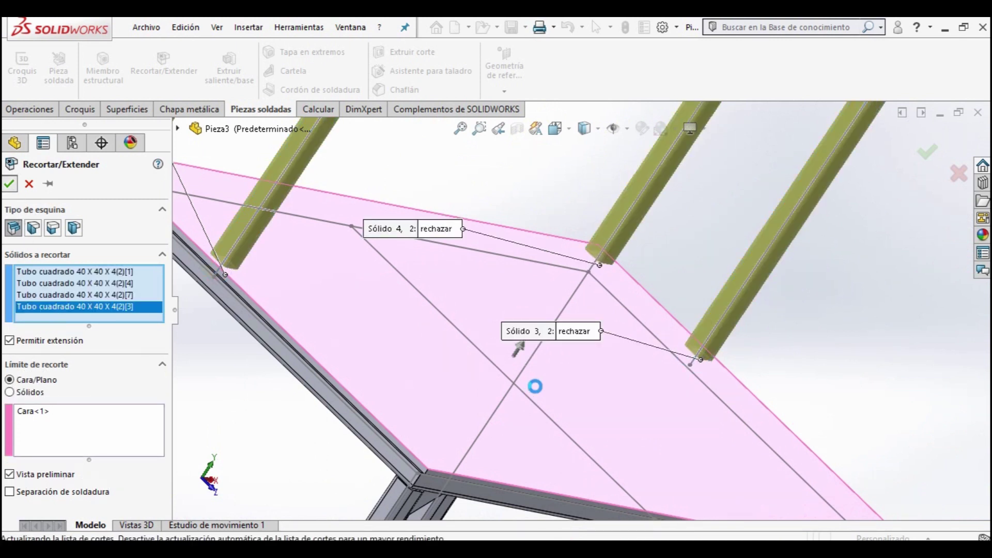
pyautogui.scroll(3, 551, 382)
pyautogui.scroll(3, 522, 312)
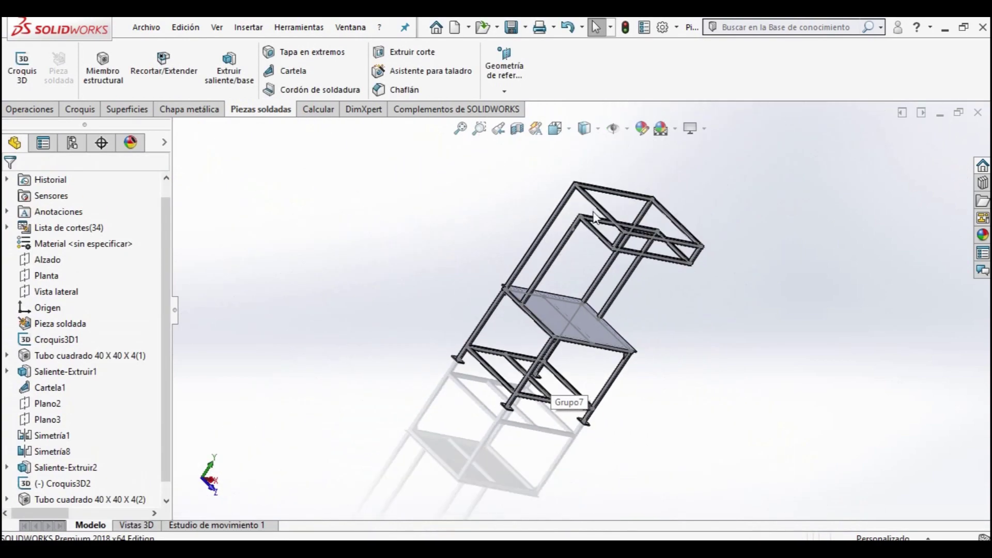
# - Hide the Croquis3D1 sketch
pyautogui.scroll(-6, 554, 301)
pyautogui.scroll(-1, 516, 333)
pyautogui.scroll(1, 521, 354)
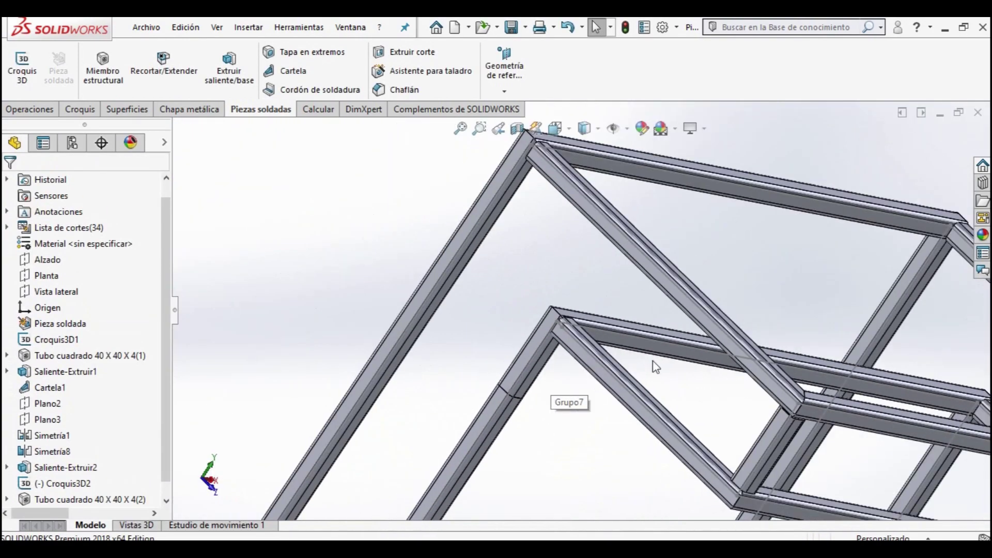
pyautogui.scroll(-3, 767, 362)
pyautogui.scroll(5, 787, 419)
pyautogui.moveTo(710, 404); pyautogui.dragTo(665, 363, button='middle')
pyautogui.scroll(-3, 666, 363)
pyautogui.scroll(1, 656, 357)
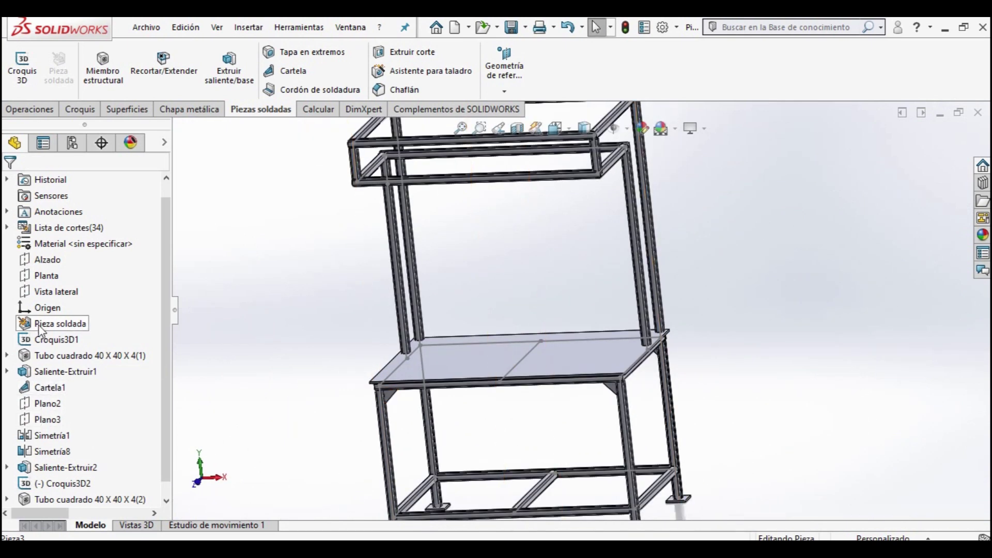
pyautogui.rightClick(41, 339)
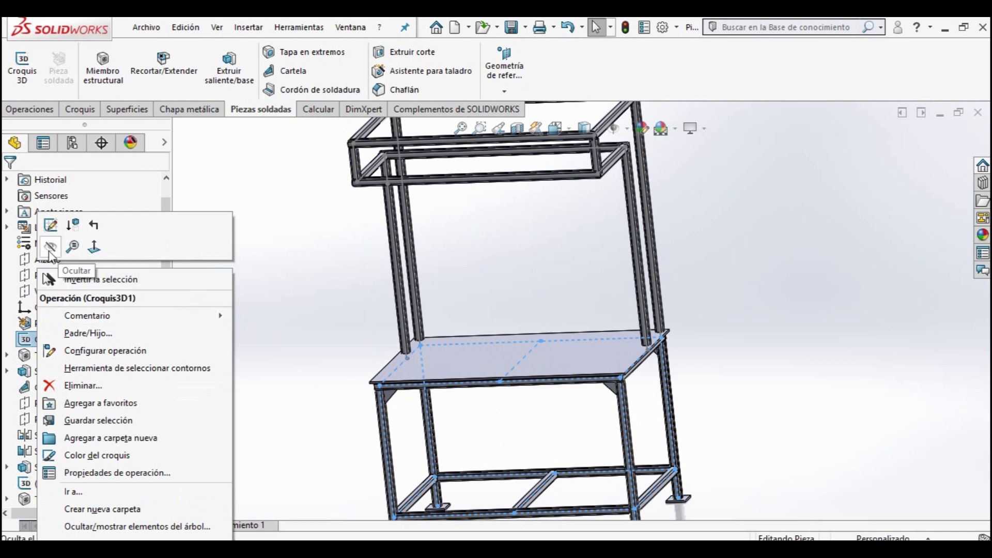
pyautogui.click(51, 247)
# - Hide the Croquis3D2 sketch and show the table in isometric view
pyautogui.scroll(-1, 61, 483)
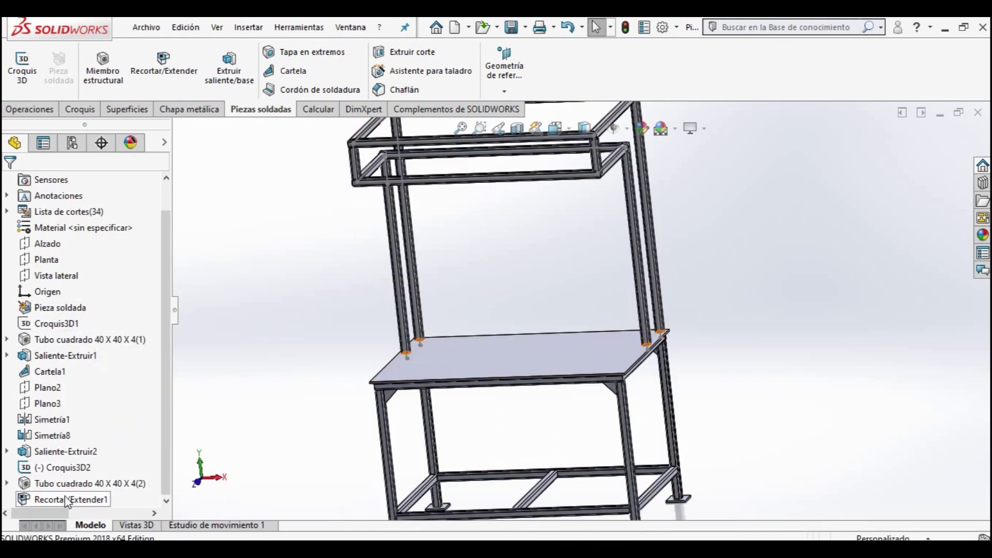
pyautogui.rightClick(46, 473)
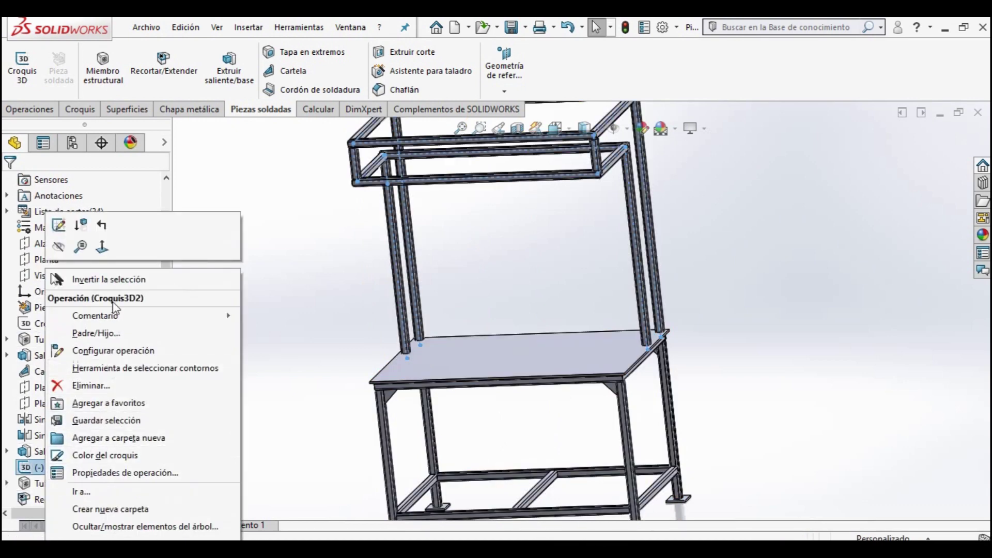
pyautogui.click(72, 259)
pyautogui.press('Escape')
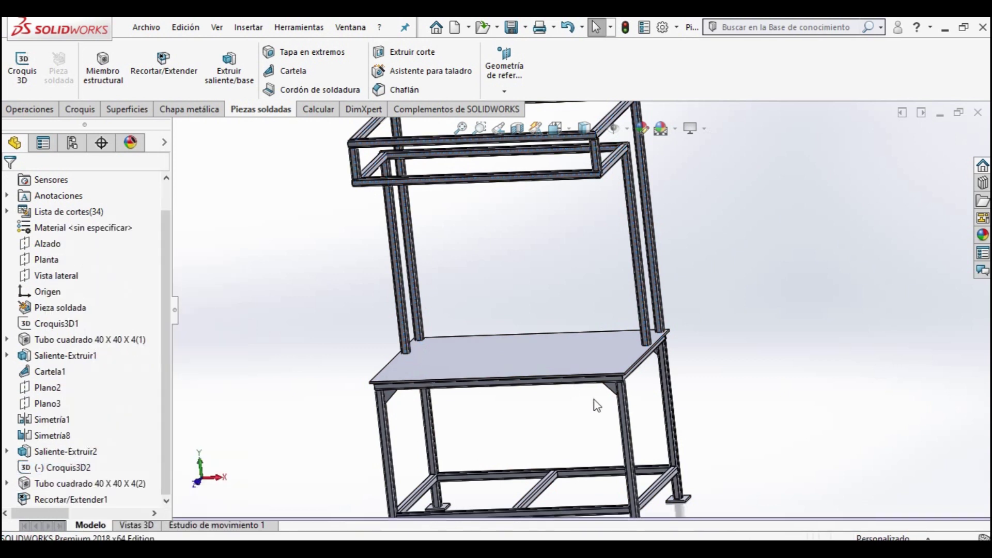
pyautogui.hotkey('ctrl', '7')
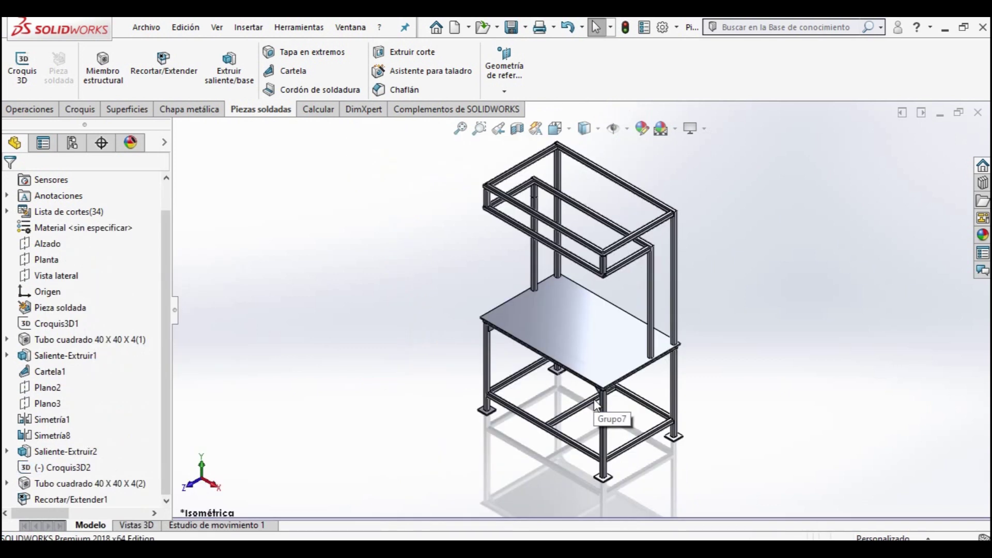